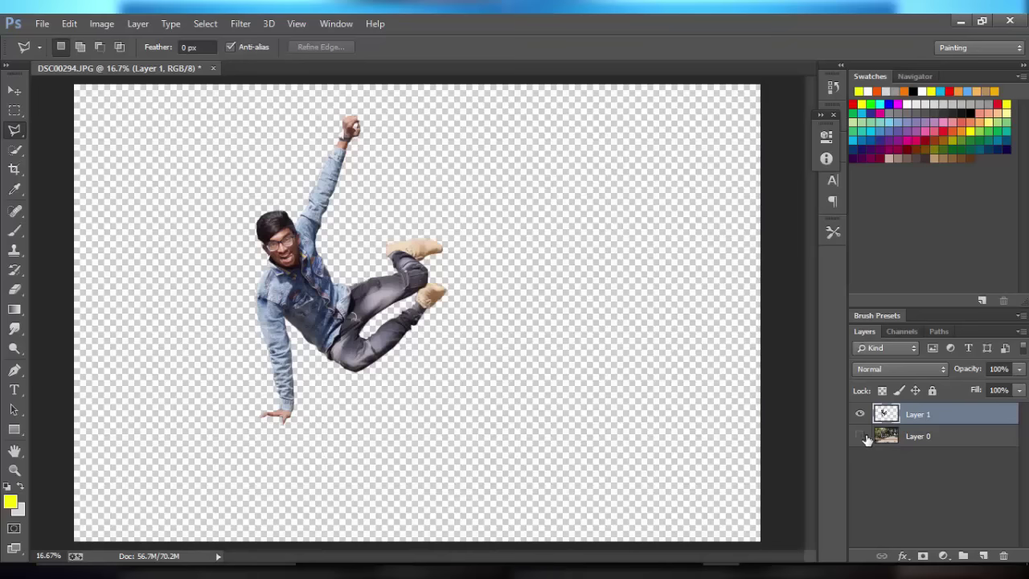
# - Crop the canvas to a narrow portrait around the man by trimming the left, right and top
pyautogui.click(14, 169)
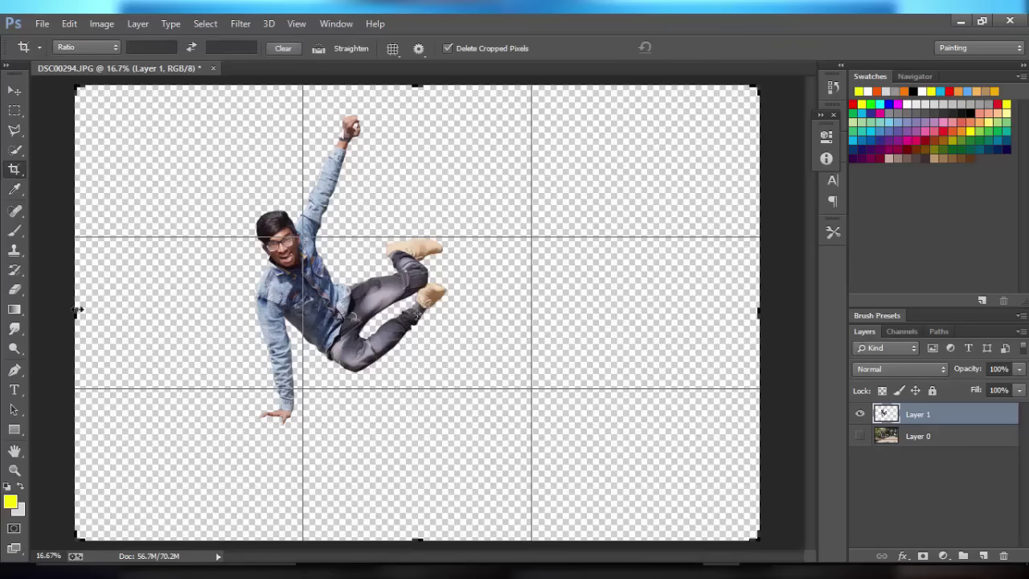
pyautogui.moveTo(74, 318); pyautogui.dragTo(139, 322)
pyautogui.moveTo(694, 309); pyautogui.dragTo(560, 293)
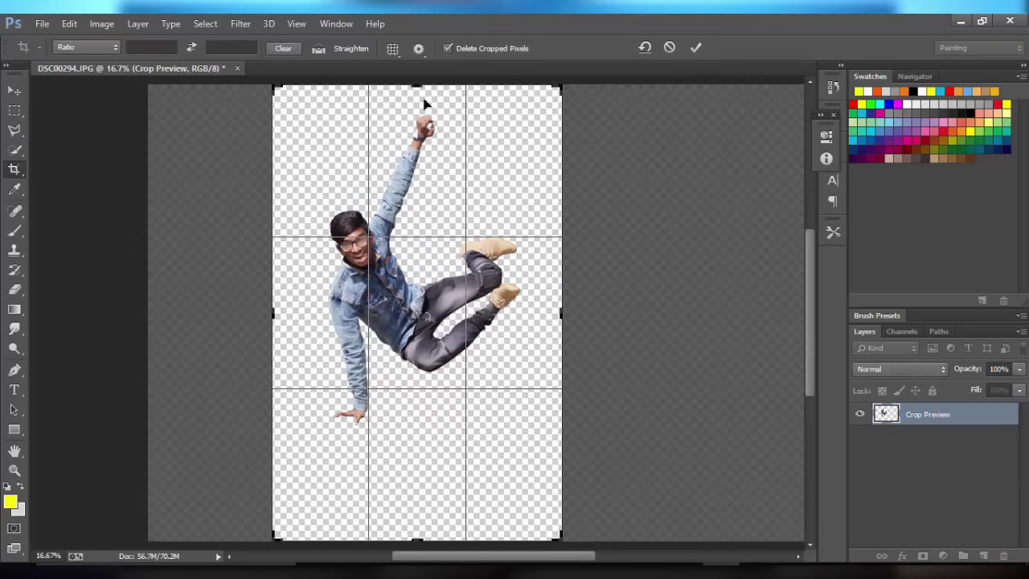
pyautogui.moveTo(418, 85); pyautogui.dragTo(417, 79)
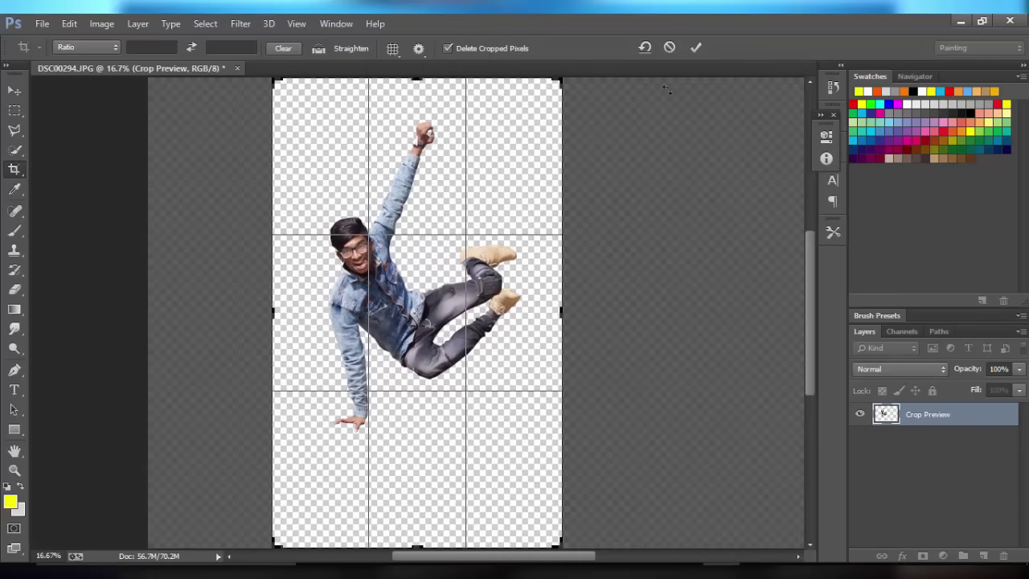
pyautogui.click(696, 47)
# - Scale the jumping man's Layer 1 down to about 78% and confirm
pyautogui.press('v')
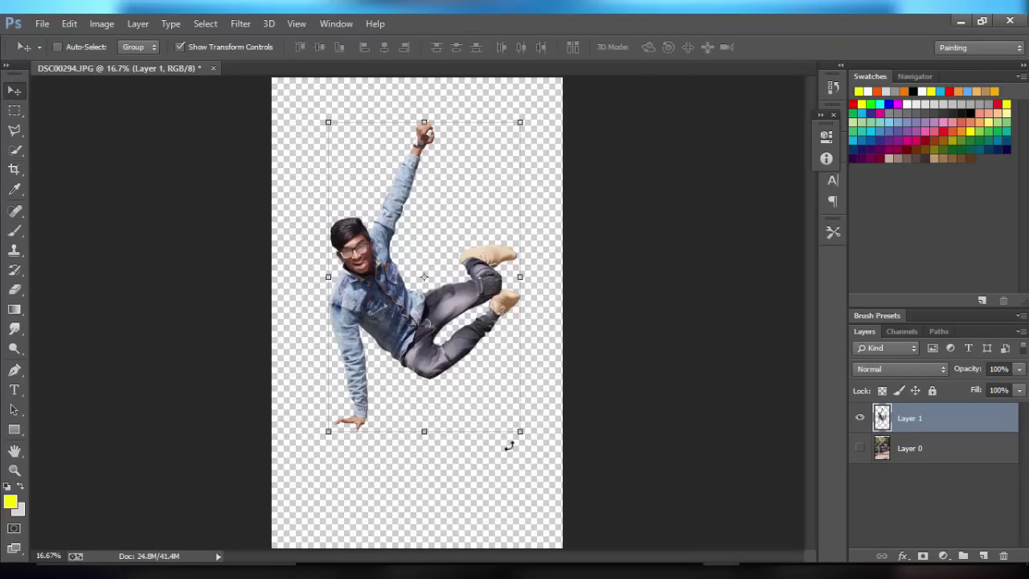
pyautogui.moveTo(520, 431)
pyautogui.mouseDown()
pyautogui.moveTo(477, 362)
pyautogui.moveTo(494, 341)
pyautogui.mouseUp()
pyautogui.press('Return')
# - Open the backgrounds folder, then the car and bike backgrounds folder
pyautogui.doubleClick(731, 225)
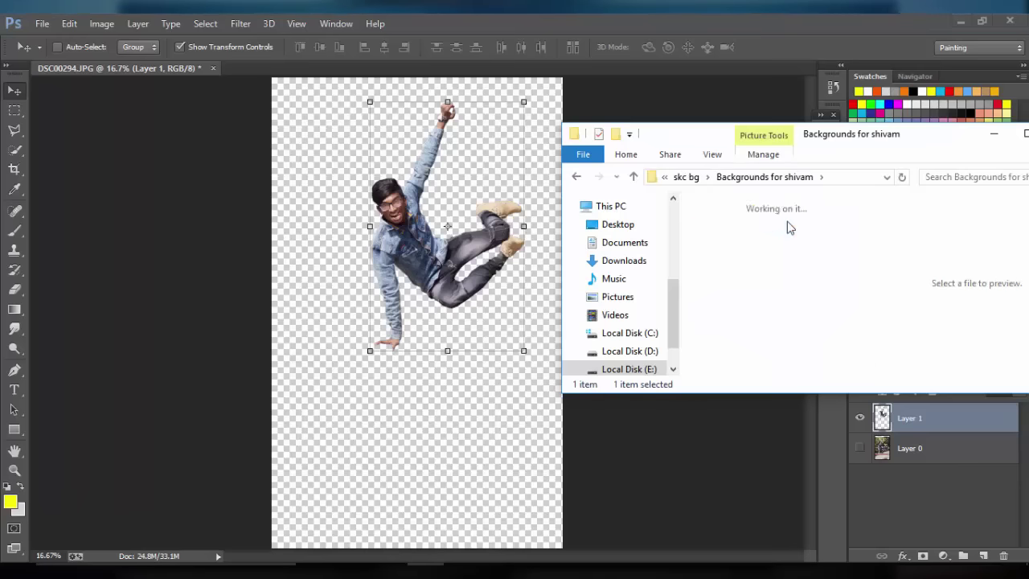
pyautogui.scroll(-2, 802, 301)
pyautogui.doubleClick(802, 301)
# - Find hd-cars-wallpapers-23 and drag it onto the Photoshop canvas
pyautogui.scroll(-2, 799, 301)
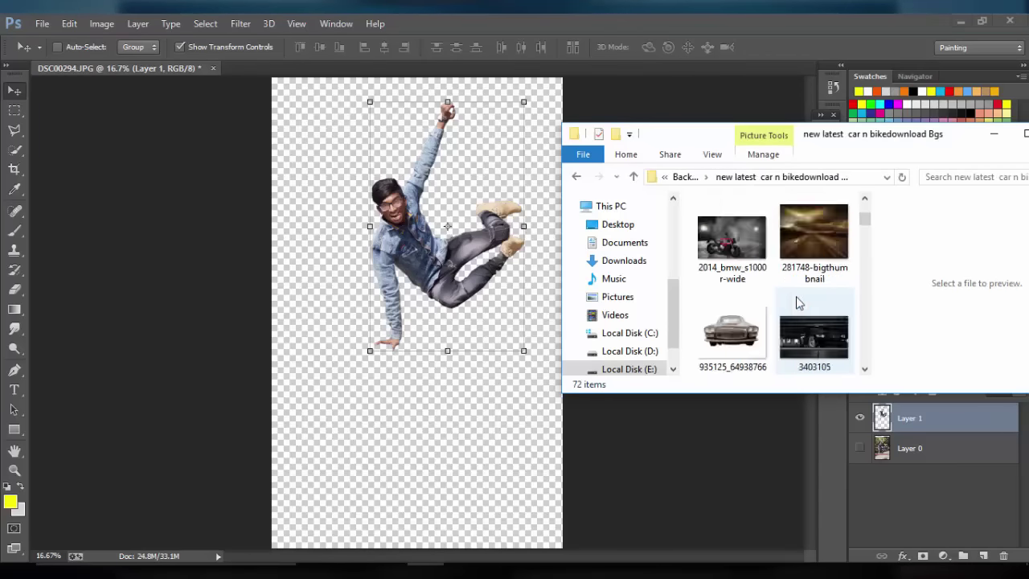
pyautogui.scroll(-2, 799, 301)
pyautogui.scroll(-2, 795, 301)
pyautogui.scroll(-2, 796, 302)
pyautogui.scroll(-2, 796, 301)
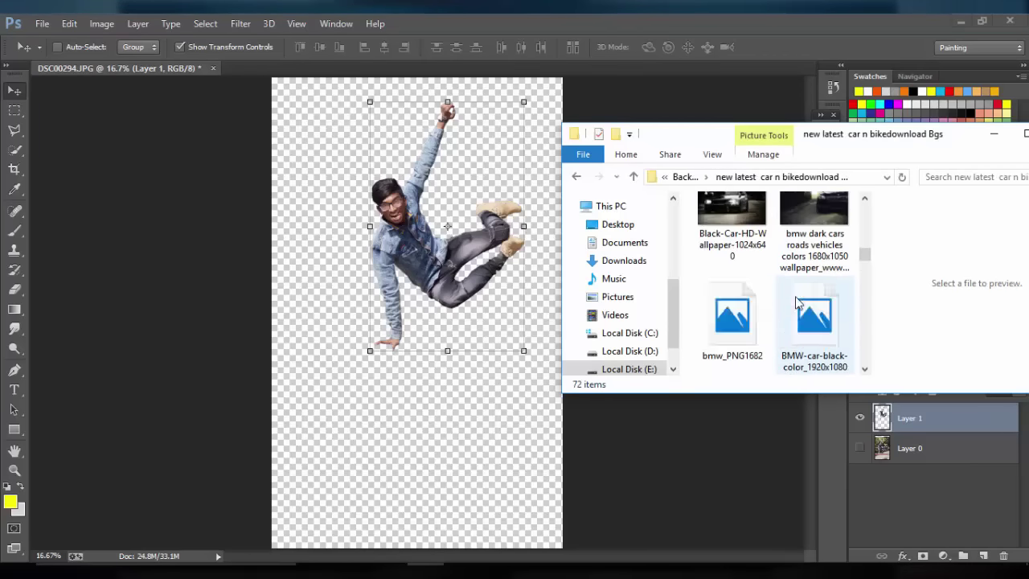
pyautogui.scroll(-2, 796, 301)
pyautogui.scroll(-1, 796, 301)
pyautogui.scroll(-2, 796, 301)
pyautogui.scroll(-2, 796, 301)
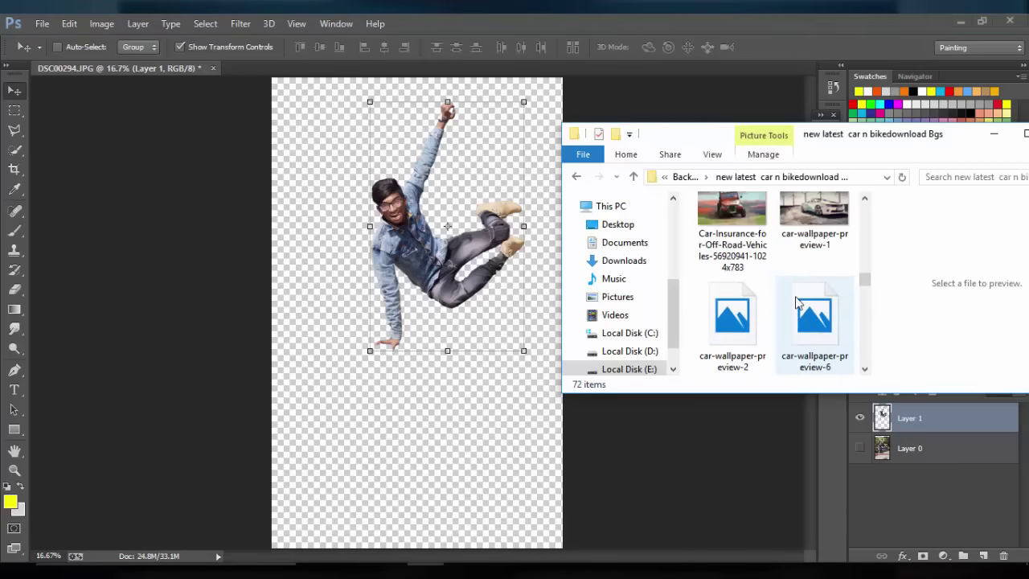
pyautogui.scroll(-2, 795, 302)
pyautogui.scroll(-2, 796, 301)
pyautogui.scroll(-2, 796, 302)
pyautogui.scroll(-2, 796, 301)
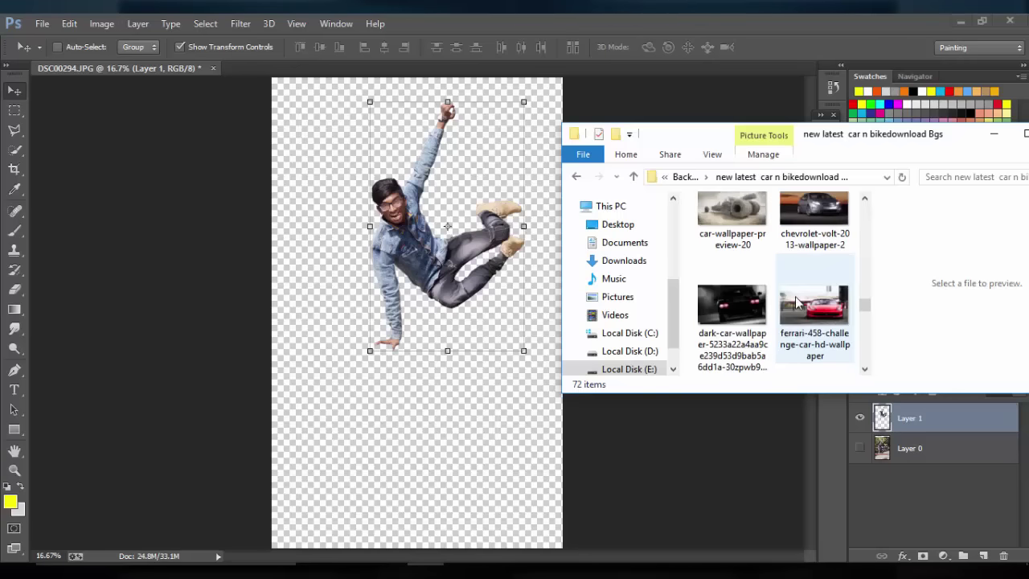
pyautogui.scroll(-2, 795, 301)
pyautogui.scroll(-1, 796, 301)
pyautogui.moveTo(731, 221); pyautogui.dragTo(401, 467)
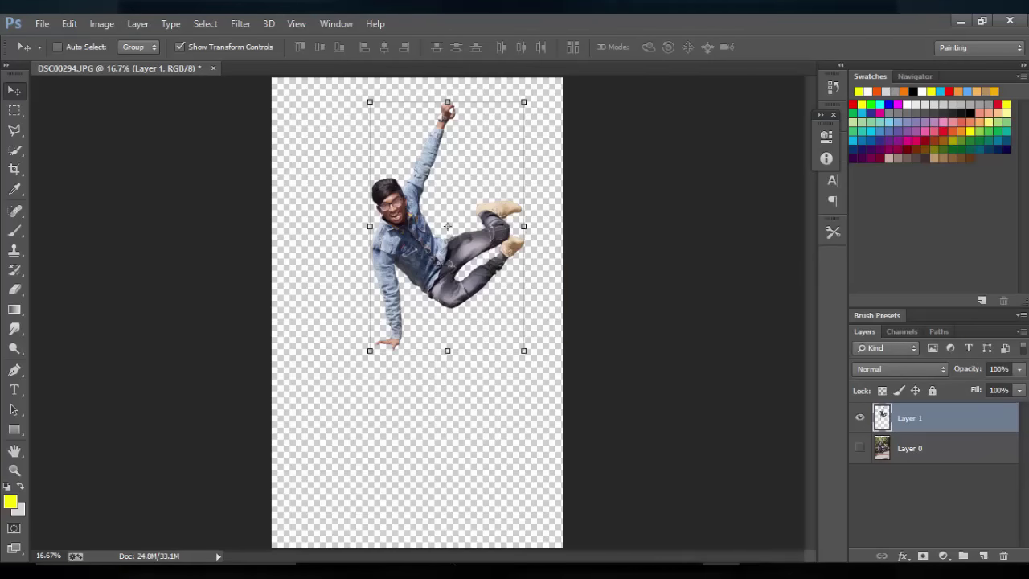
pyautogui.click(453, 565)
# - Grade the car in Camera Raw: contrast +30, highlights -42, shadows +13, blacks -48, clarity +22
pyautogui.doubleClick(733, 245)
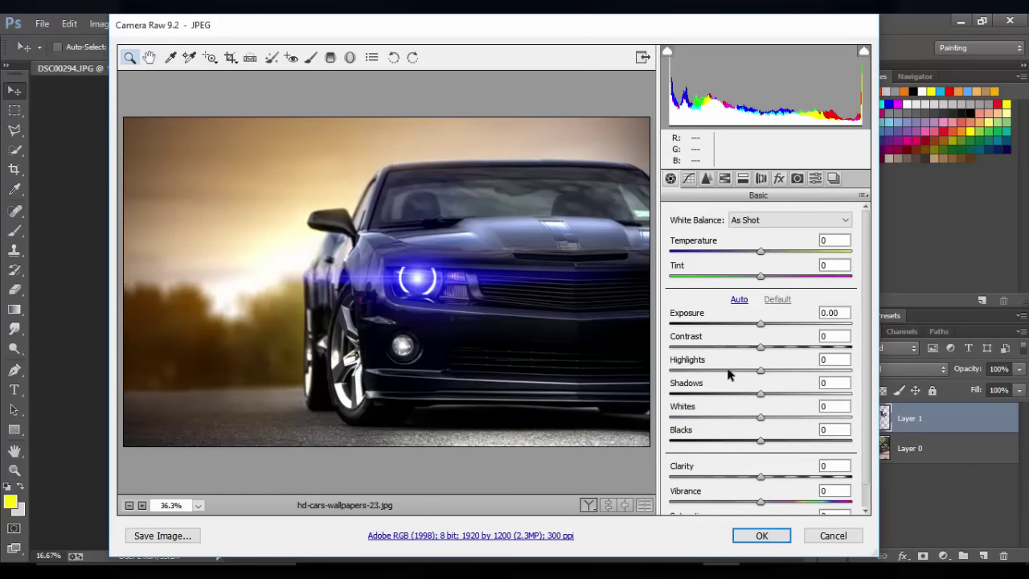
pyautogui.moveTo(728, 371); pyautogui.dragTo(787, 354)
pyautogui.moveTo(761, 441); pyautogui.dragTo(728, 441)
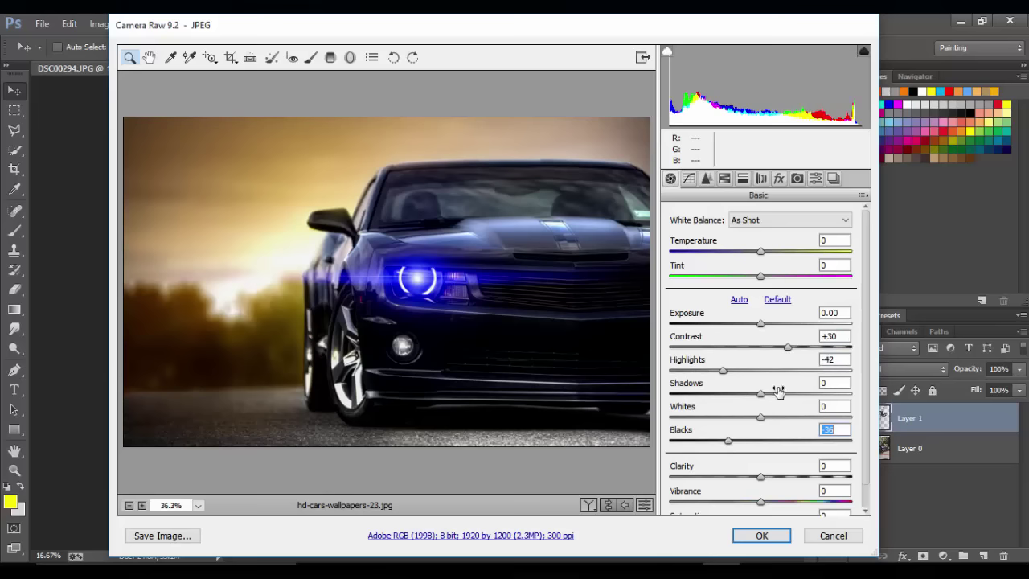
pyautogui.moveTo(760, 394)
pyautogui.mouseDown()
pyautogui.moveTo(791, 396)
pyautogui.moveTo(712, 416)
pyautogui.moveTo(724, 417)
pyautogui.moveTo(703, 440)
pyautogui.moveTo(717, 440)
pyautogui.mouseUp()
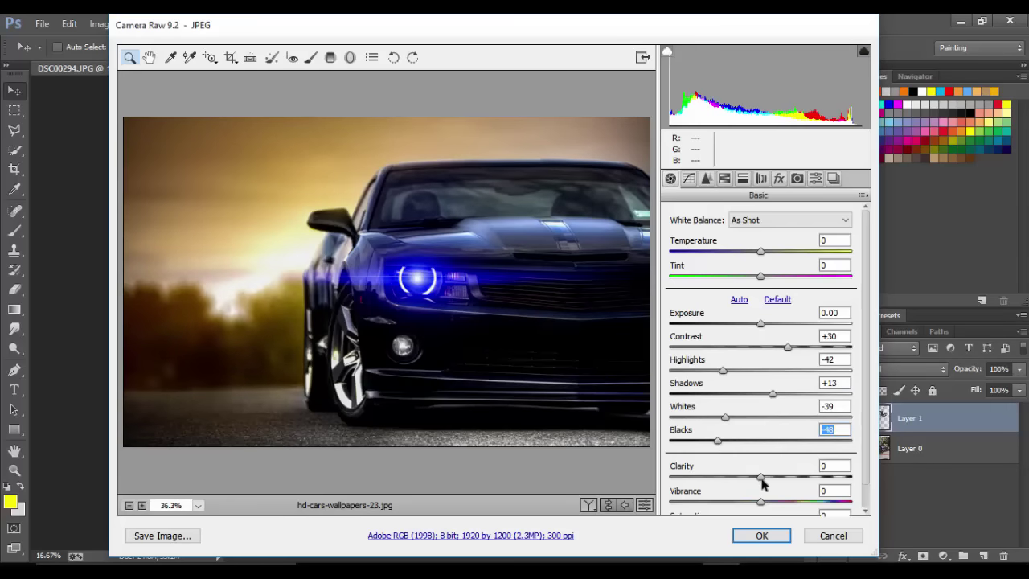
pyautogui.moveTo(760, 477)
pyautogui.mouseDown()
pyautogui.moveTo(792, 483)
pyautogui.moveTo(783, 484)
pyautogui.mouseUp()
# - Place the graded car image and flip it horizontally
pyautogui.click(770, 536)
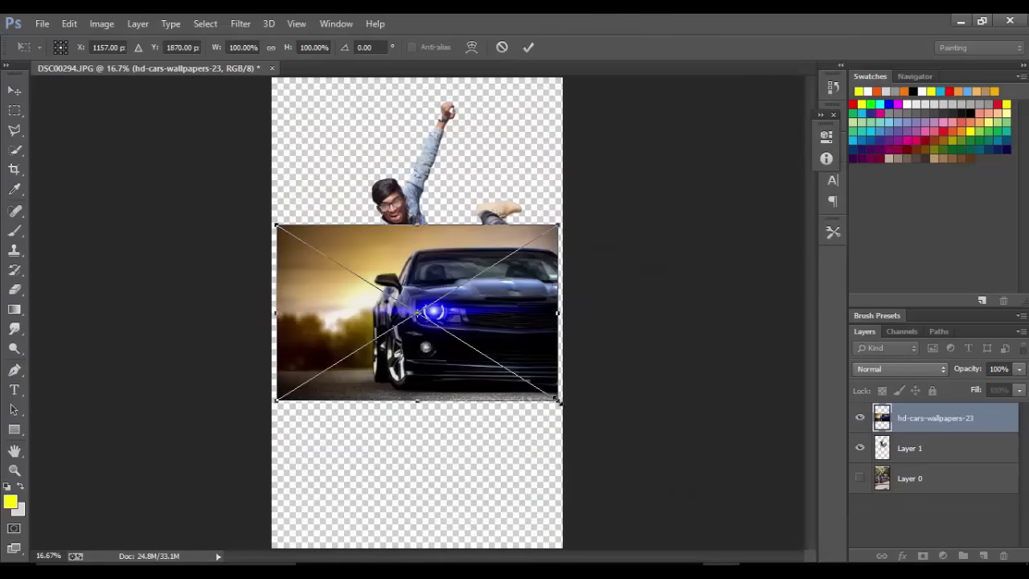
pyautogui.rightClick(523, 354)
pyautogui.click(547, 319)
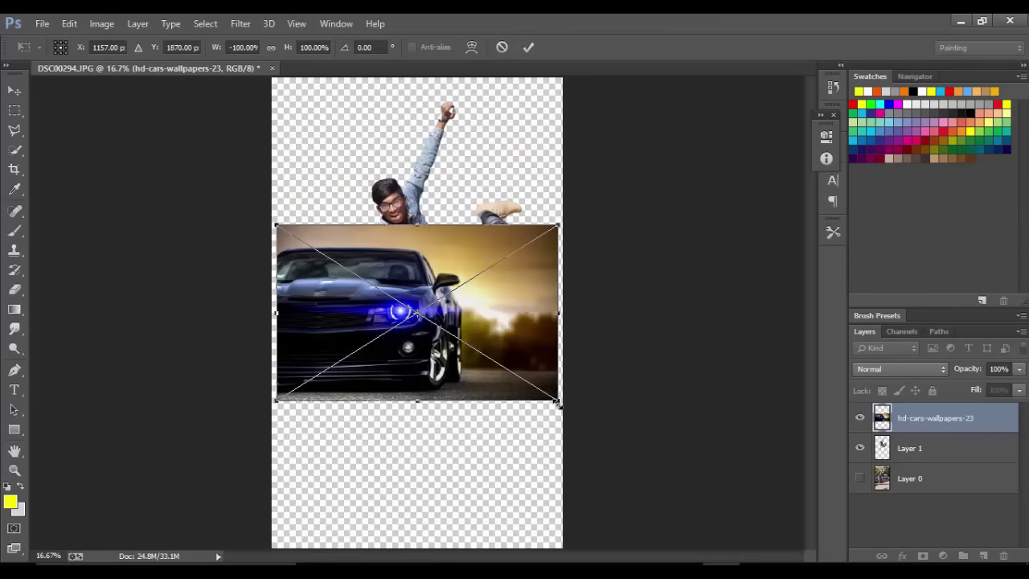
# - Enlarge and position the mirrored car image over the lower canvas
pyautogui.moveTo(558, 405); pyautogui.dragTo(736, 532)
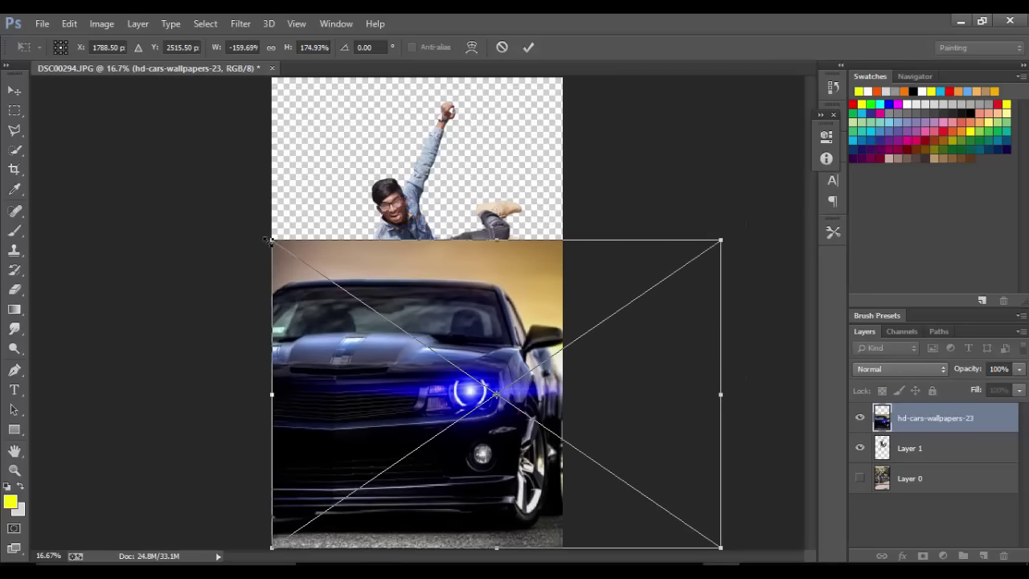
pyautogui.moveTo(271, 236)
pyautogui.mouseDown()
pyautogui.moveTo(224, 176)
pyautogui.moveTo(232, 144)
pyautogui.mouseUp()
pyautogui.moveTo(603, 366); pyautogui.dragTo(623, 372)
pyautogui.moveTo(246, 143); pyautogui.dragTo(271, 180)
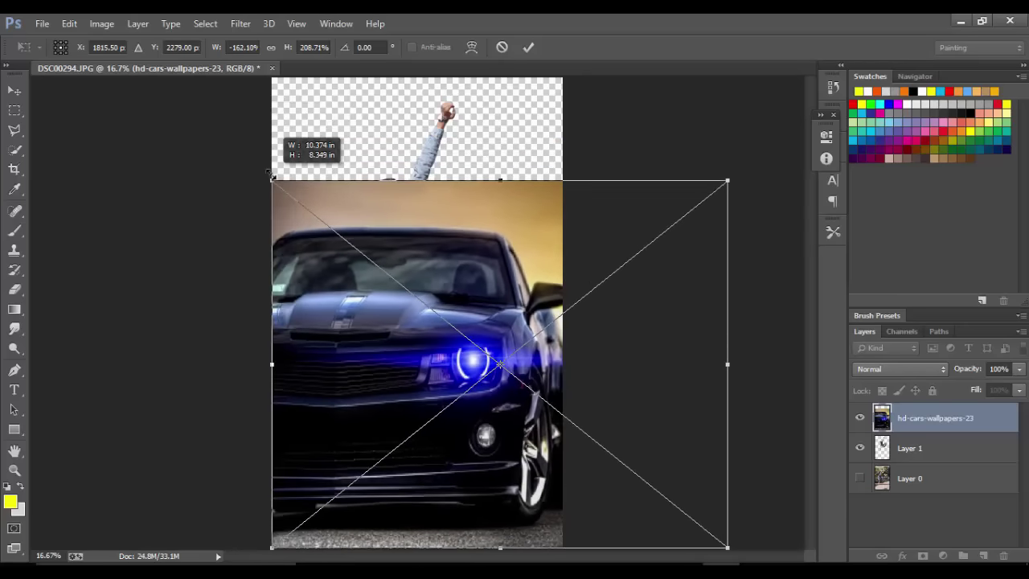
pyautogui.moveTo(500, 176); pyautogui.dragTo(500, 161)
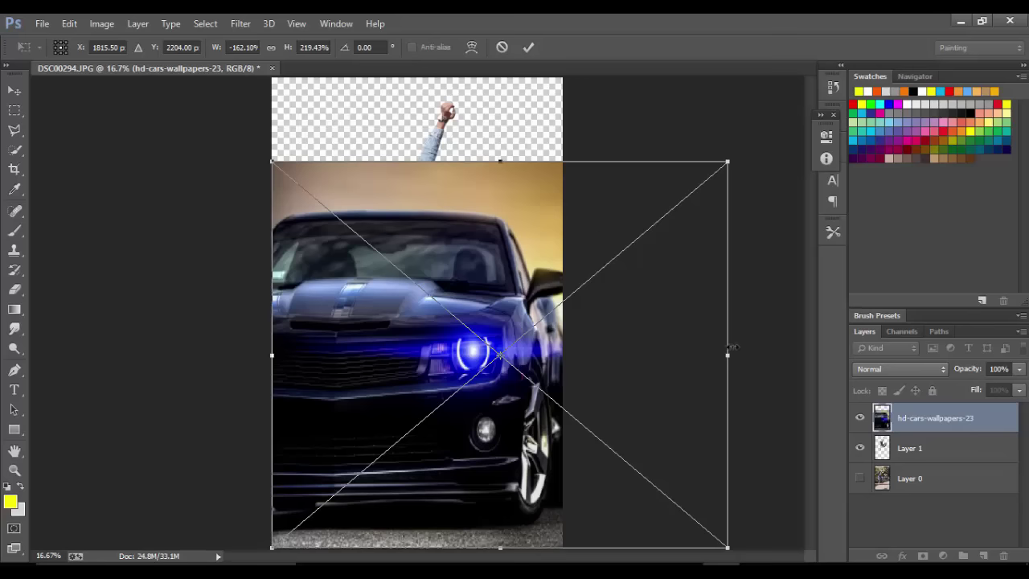
pyautogui.moveTo(729, 349)
pyautogui.mouseDown()
pyautogui.moveTo(700, 350)
pyautogui.moveTo(740, 350)
pyautogui.mouseUp()
pyautogui.moveTo(663, 309)
pyautogui.mouseDown()
pyautogui.moveTo(632, 315)
pyautogui.moveTo(629, 301)
pyautogui.mouseUp()
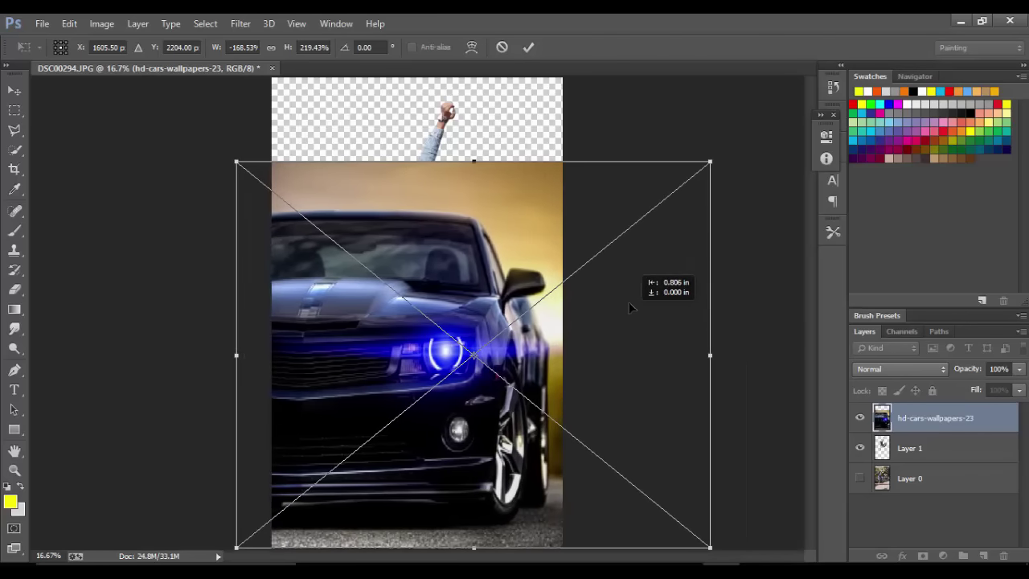
pyautogui.click(528, 46)
# - Move the car layer beneath the man and shrink the car image slightly
pyautogui.moveTo(932, 419); pyautogui.dragTo(925, 432)
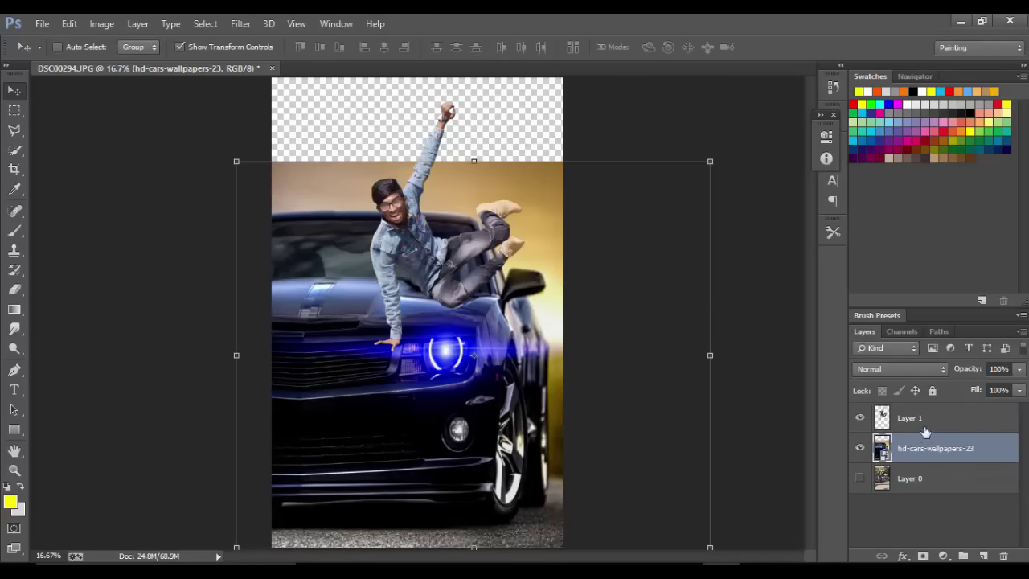
pyautogui.hotkey('ctrl', '-')
pyautogui.hotkey('ctrl', '-')
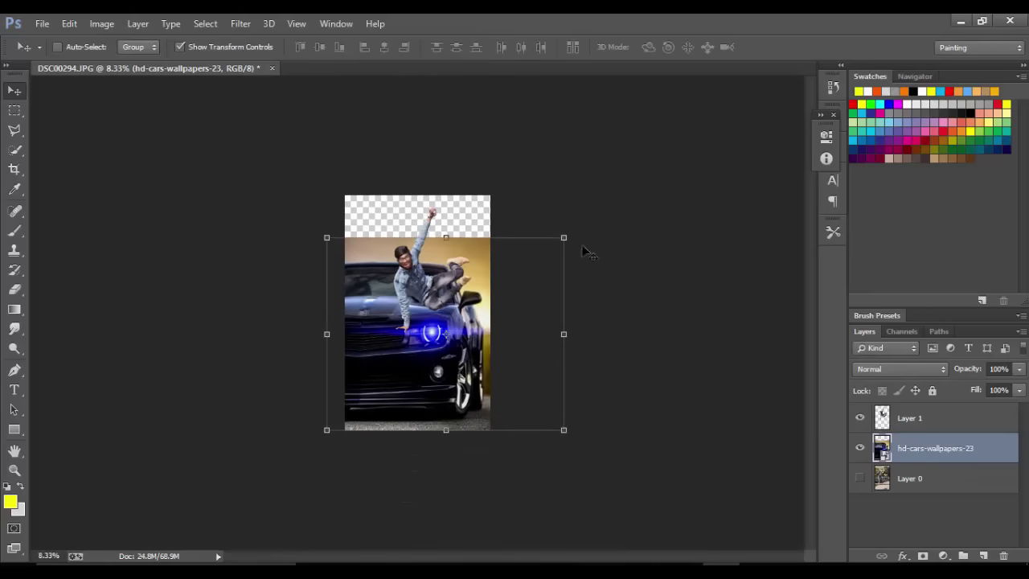
pyautogui.moveTo(328, 235); pyautogui.dragTo(337, 262)
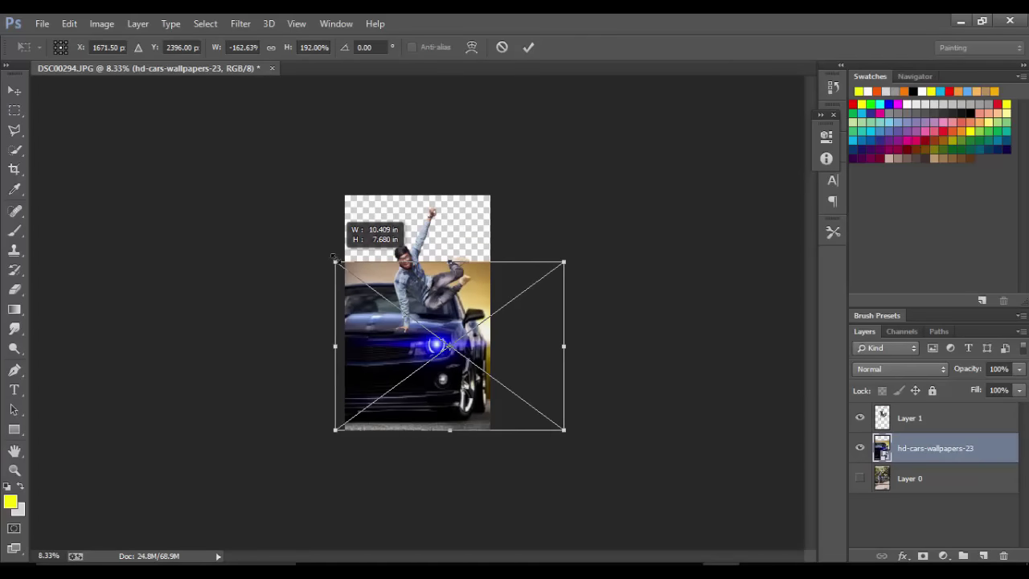
pyautogui.moveTo(565, 347)
pyautogui.mouseDown()
pyautogui.moveTo(516, 326)
pyautogui.moveTo(524, 328)
pyautogui.mouseUp()
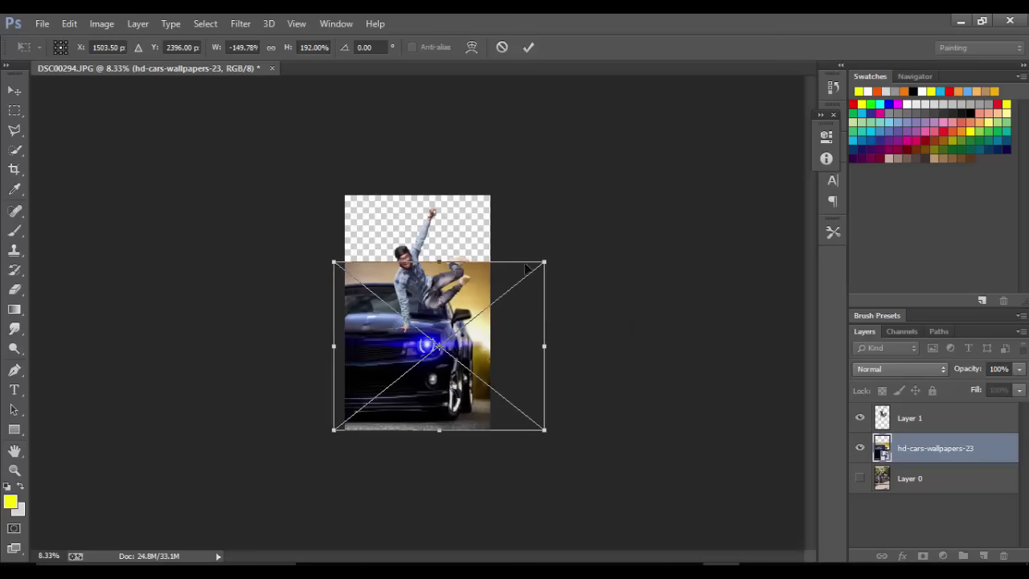
pyautogui.click(529, 47)
# - Re-crop the canvas slightly wider on the right, to about 7.78 in
pyautogui.press('c')
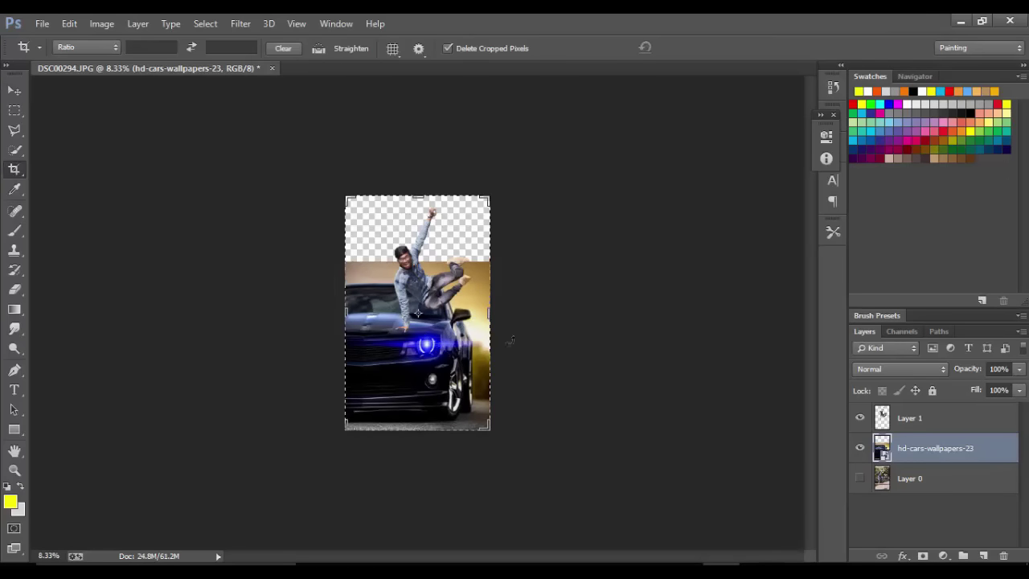
pyautogui.moveTo(492, 314); pyautogui.dragTo(502, 319)
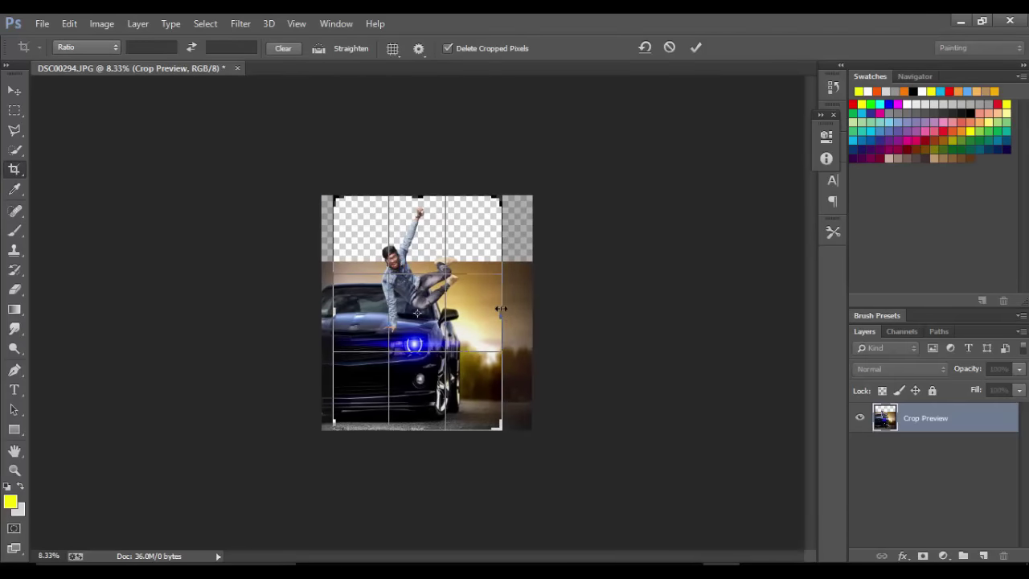
pyautogui.moveTo(502, 319); pyautogui.dragTo(496, 310)
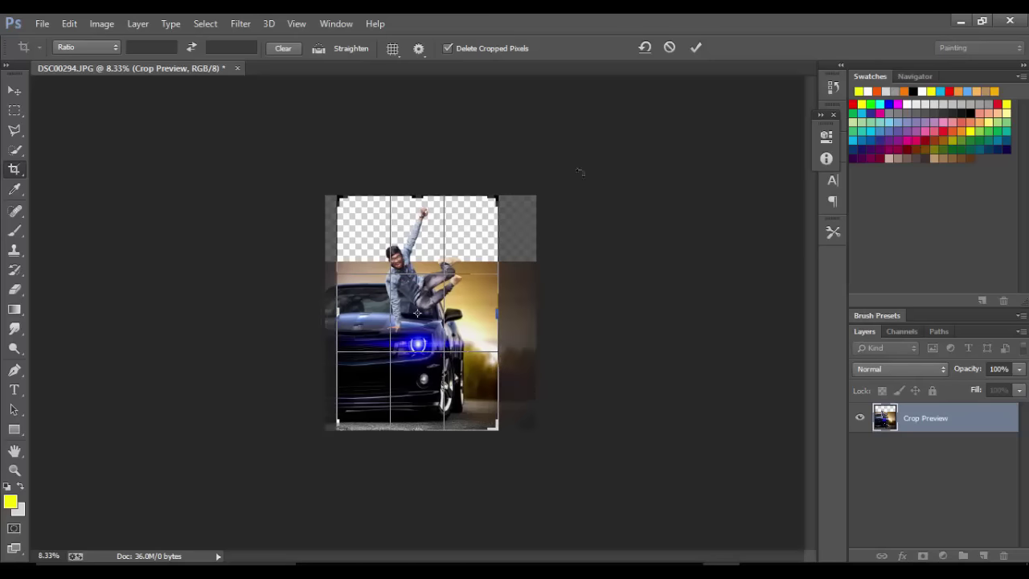
pyautogui.click(694, 48)
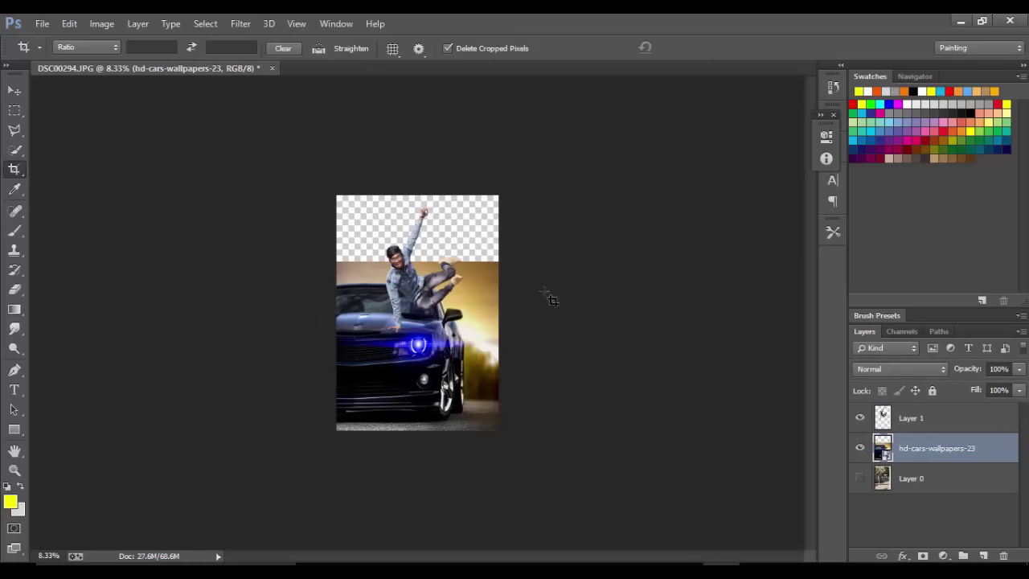
# - Rescale the car layer to about 147.63% by 182.64%, its top near the man's waist
pyautogui.press('v')
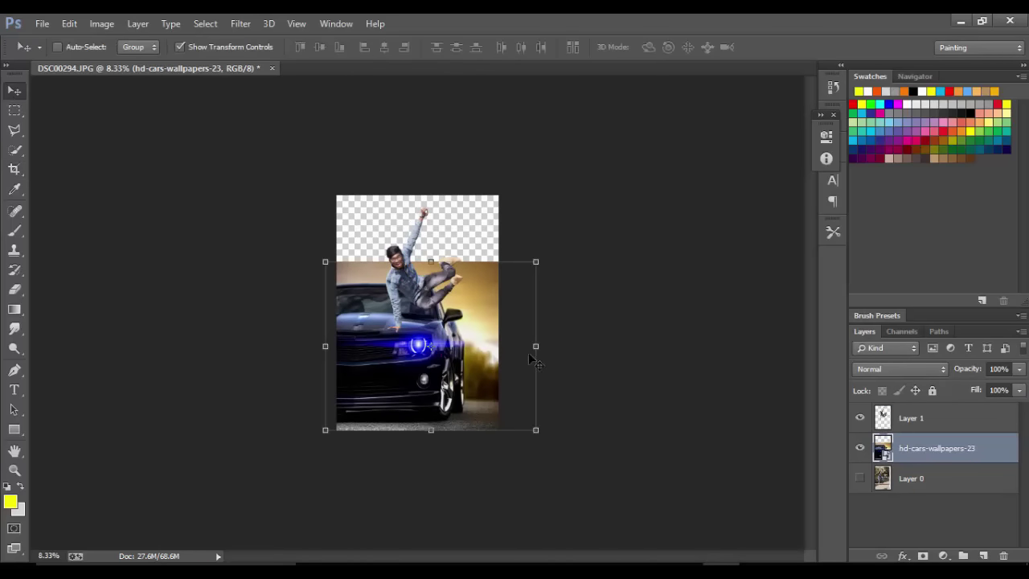
pyautogui.moveTo(534, 346); pyautogui.dragTo(532, 346)
pyautogui.moveTo(322, 261); pyautogui.dragTo(323, 258)
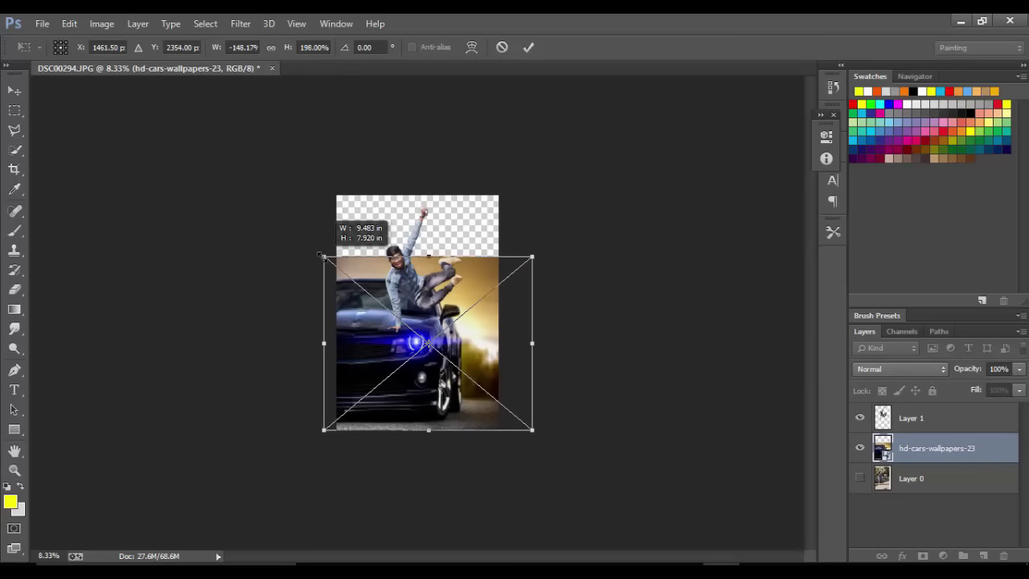
pyautogui.click(527, 48)
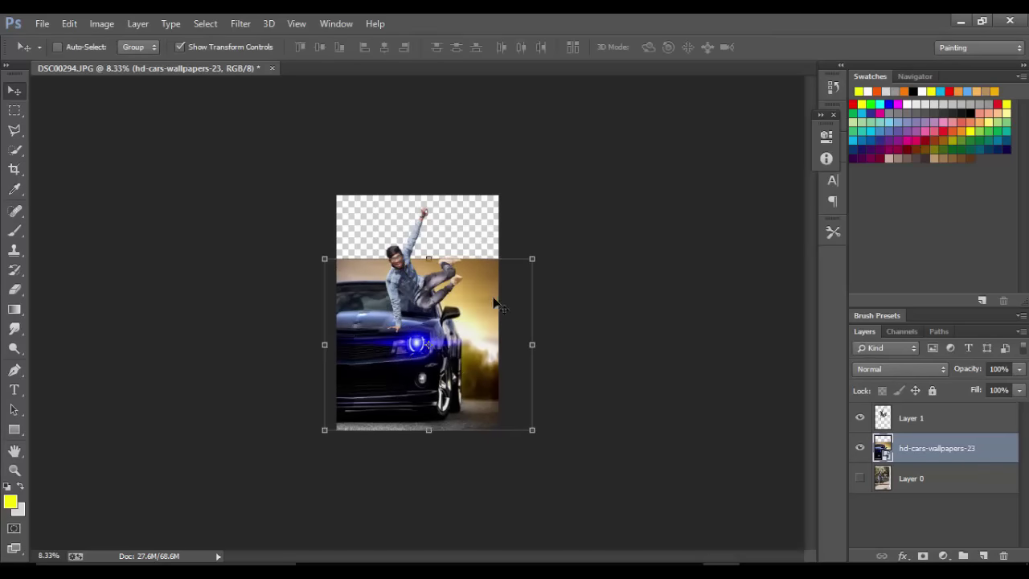
pyautogui.moveTo(426, 259); pyautogui.dragTo(428, 270)
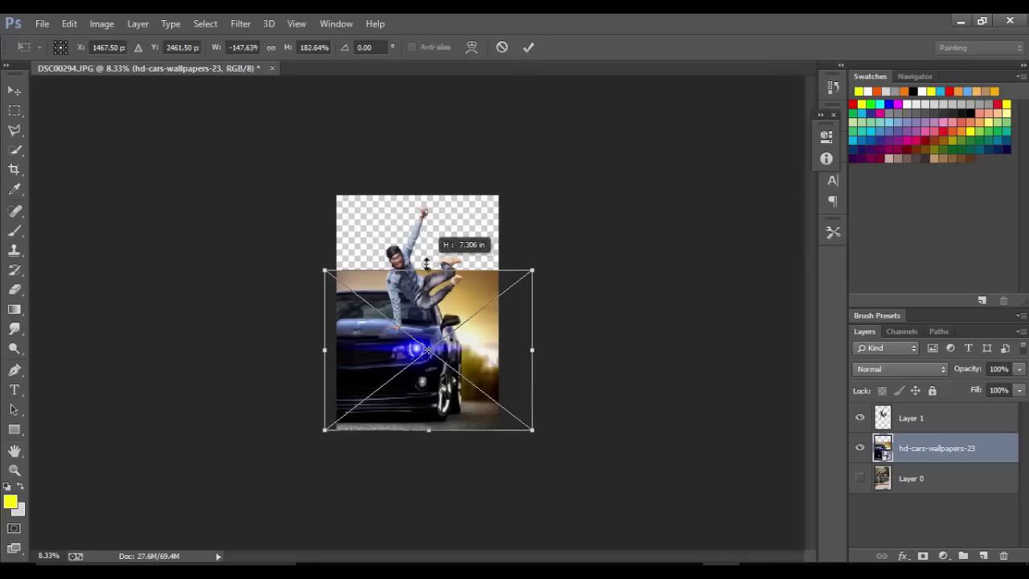
pyautogui.click(528, 48)
pyautogui.scroll(2, 507, 255)
pyautogui.scroll(1, 506, 256)
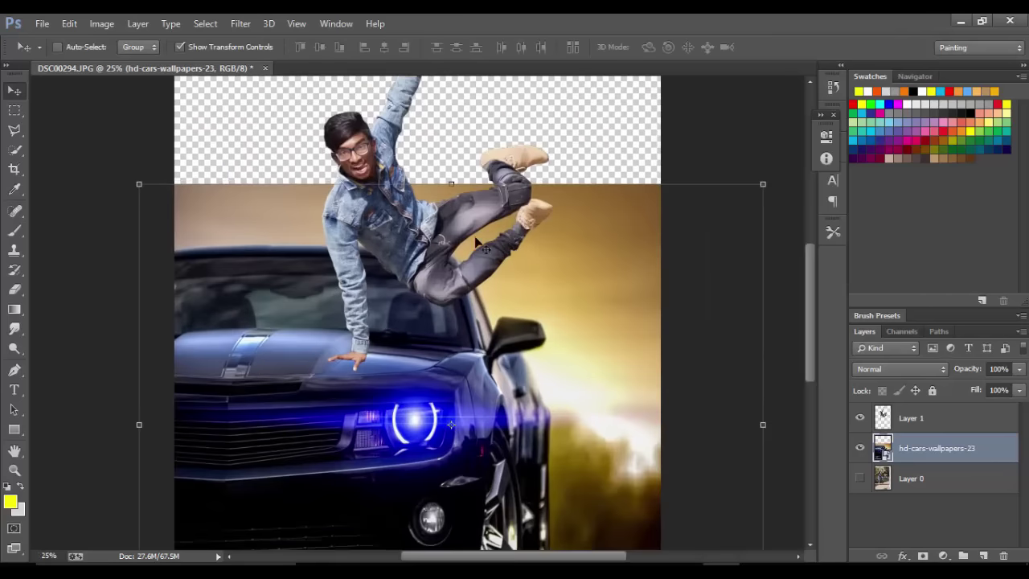
# - Move the jumping man's Layer 1 a few pixels right over the car
pyautogui.click(900, 418)
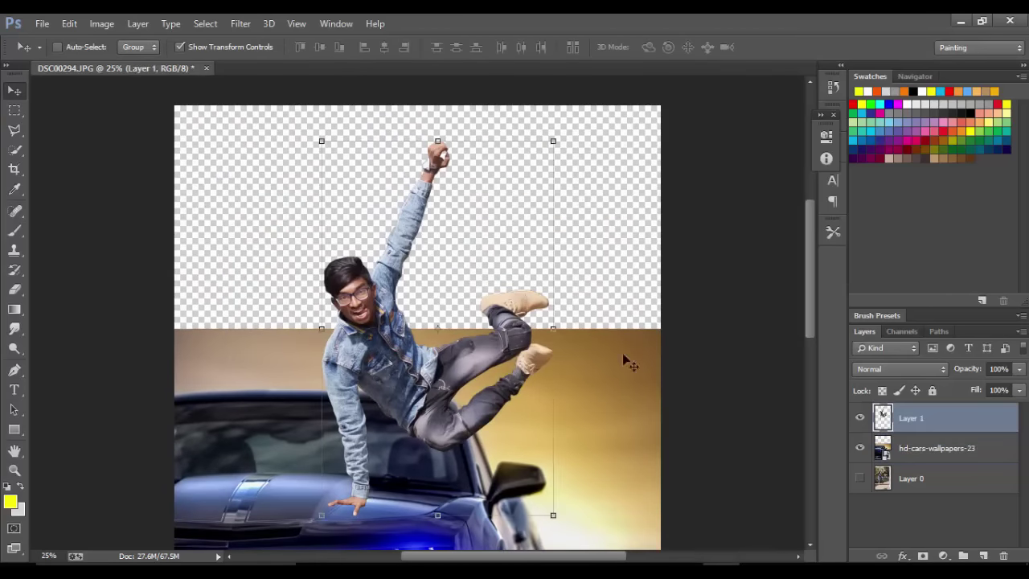
pyautogui.moveTo(466, 354)
pyautogui.mouseDown()
pyautogui.moveTo(456, 328)
pyautogui.moveTo(492, 335)
pyautogui.moveTo(479, 348)
pyautogui.mouseUp()
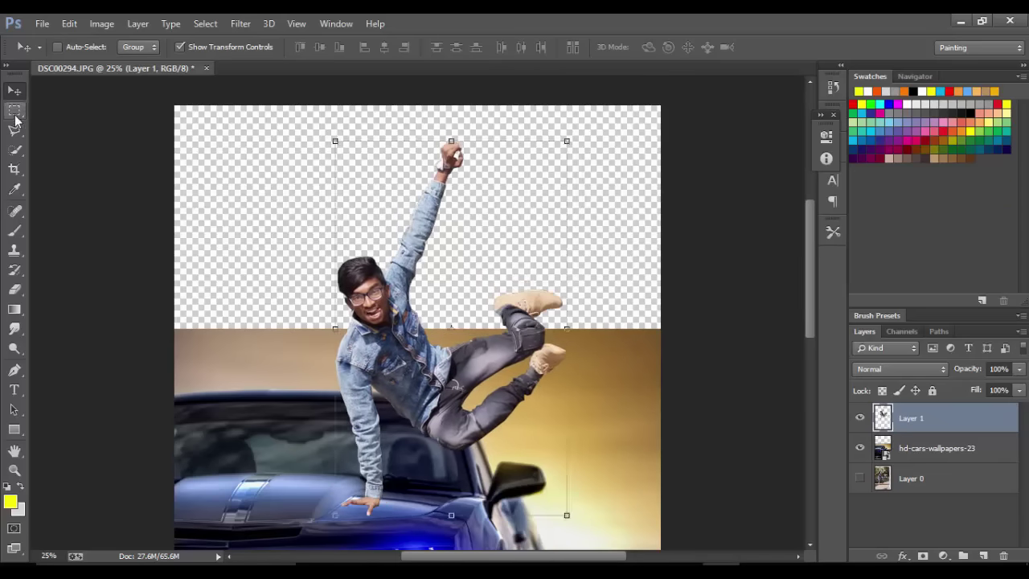
pyautogui.click(15, 110)
pyautogui.hotkey('ctrl', '-')
pyautogui.hotkey('ctrl', '-')
pyautogui.hotkey('ctrl', '-')
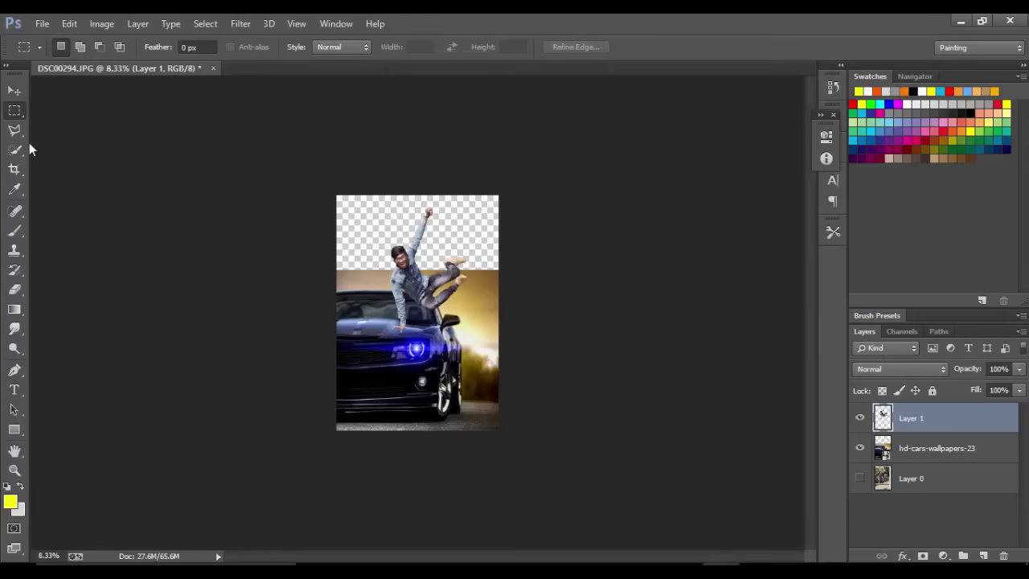
pyautogui.press('v')
pyautogui.moveTo(455, 299); pyautogui.dragTo(460, 299)
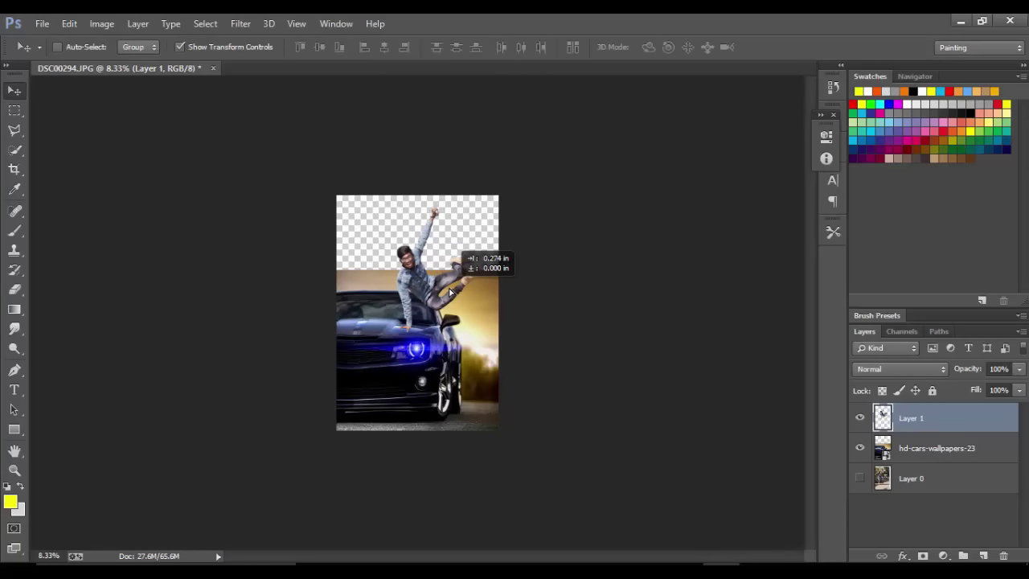
# - Enlarge the man slightly, then nudge the man and car layers down together
pyautogui.click(16, 110)
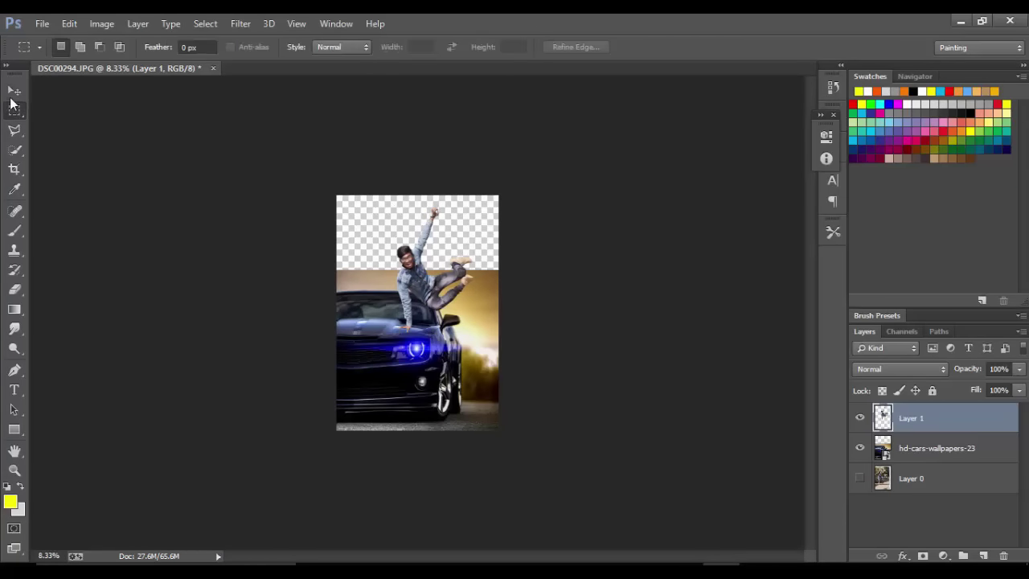
pyautogui.click(14, 91)
pyautogui.moveTo(397, 209); pyautogui.dragTo(392, 203)
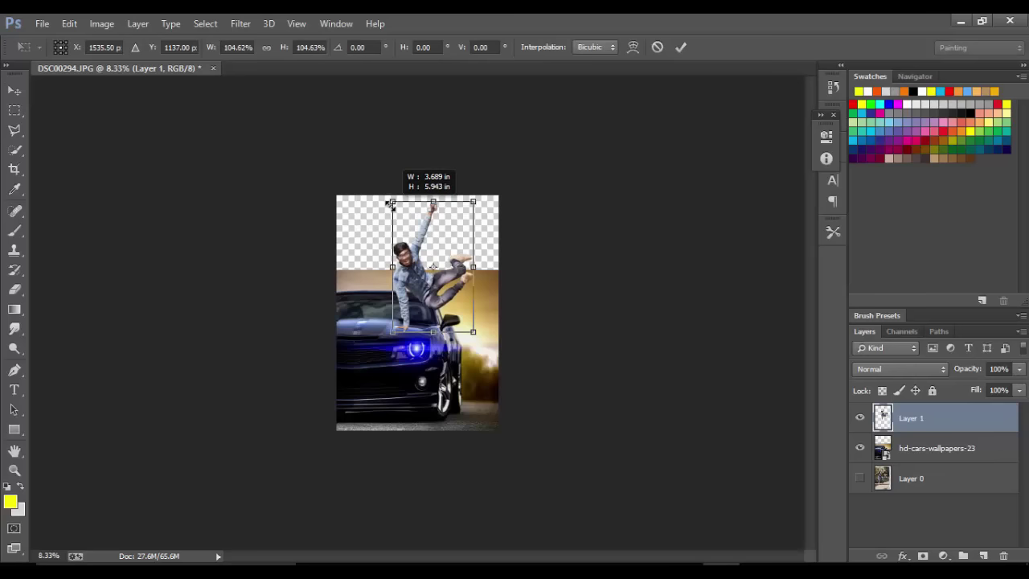
pyautogui.click(681, 50)
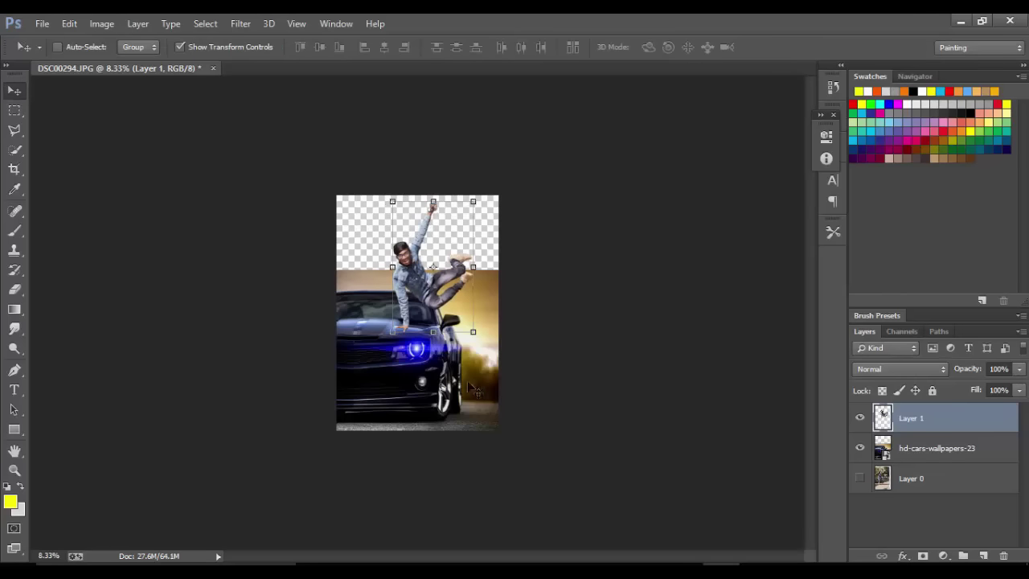
pyautogui.keyDown('shift'); pyautogui.click(882, 448); pyautogui.keyUp('shift')
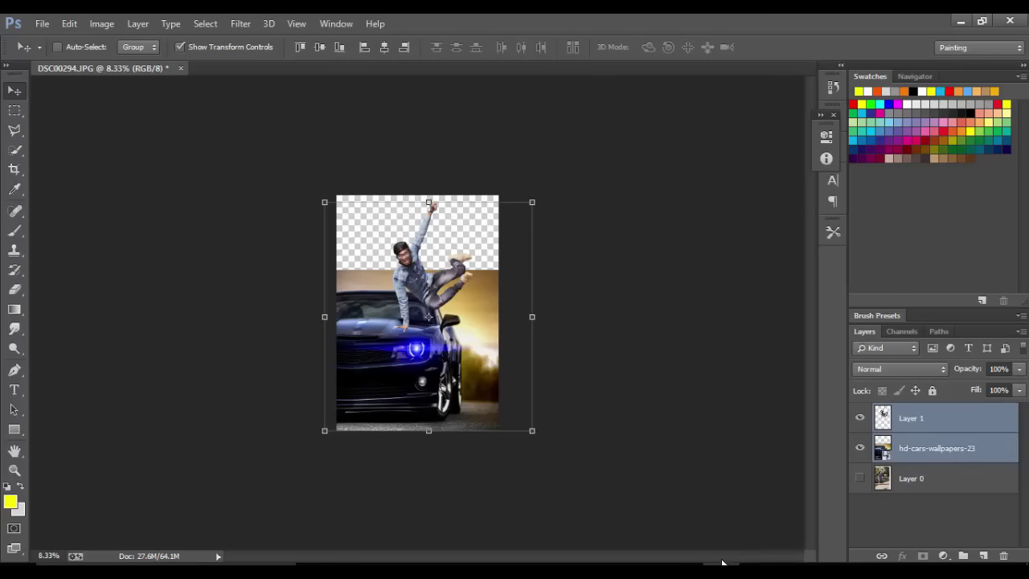
pyautogui.hotkey('shift', 'Down')
pyautogui.hotkey('shift', 'Down')
pyautogui.hotkey('shift', 'Down')
pyautogui.hotkey('shift', 'Down')
pyautogui.hotkey('shift', 'Down')
pyautogui.hotkey('shift', 'Down')
pyautogui.hotkey('shift', 'Down')
pyautogui.hotkey('shift', 'Down')
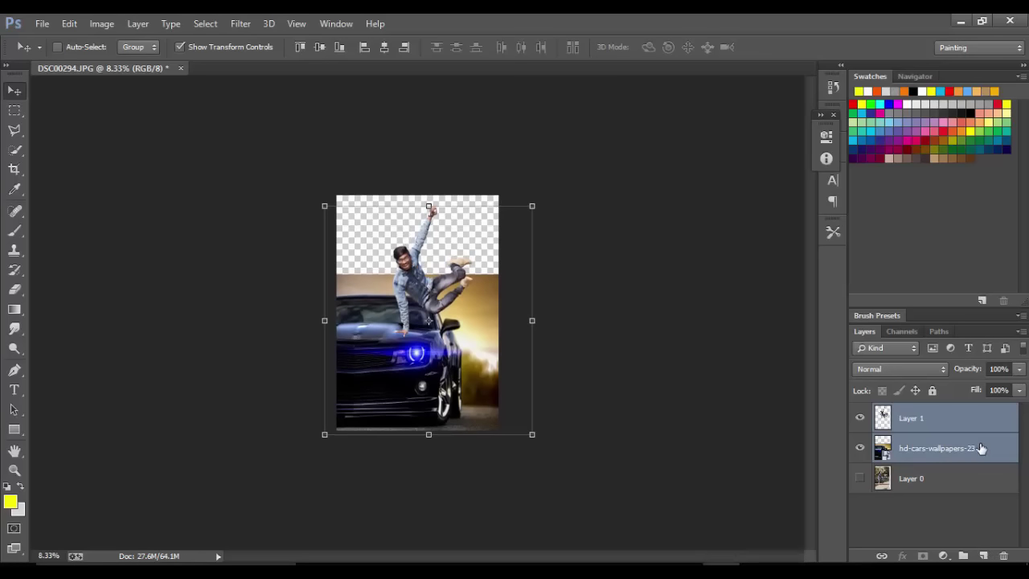
# - Resize the man to about 104.5% so his hands rest on the car's hood
pyautogui.click(957, 418)
pyautogui.moveTo(386, 201); pyautogui.dragTo(384, 202)
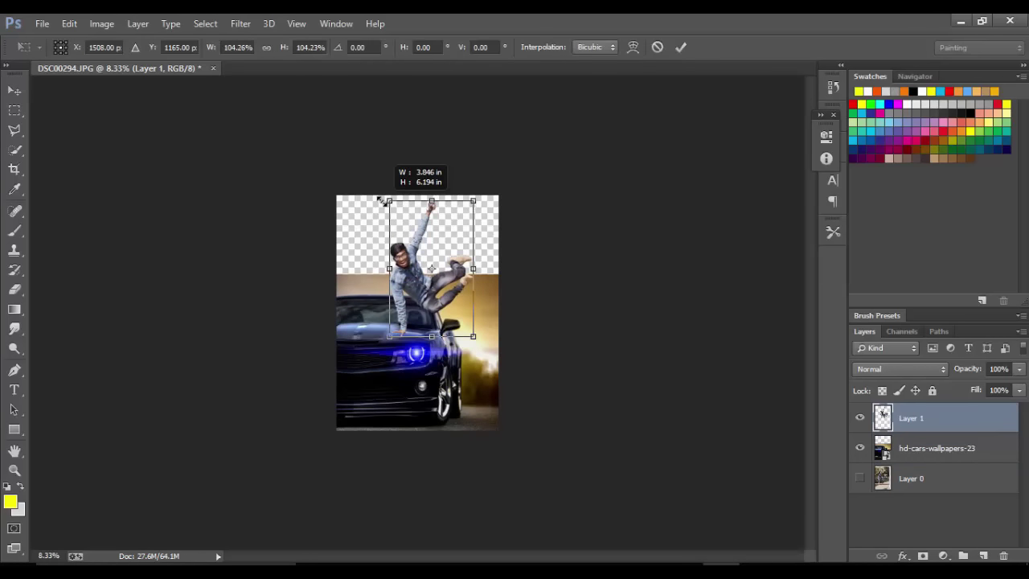
pyautogui.click(656, 47)
pyautogui.moveTo(394, 203); pyautogui.dragTo(384, 199)
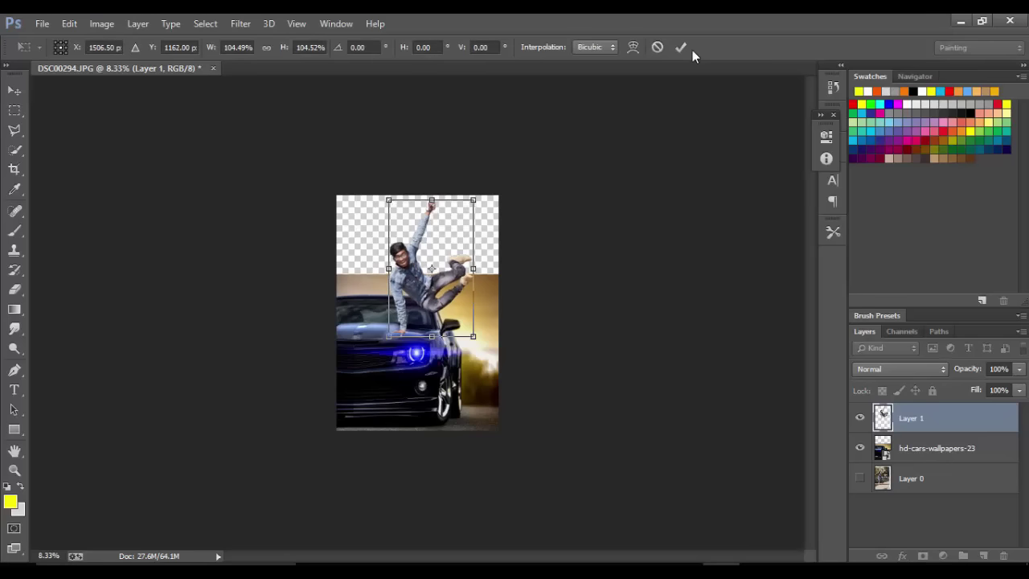
pyautogui.click(679, 47)
pyautogui.click(14, 110)
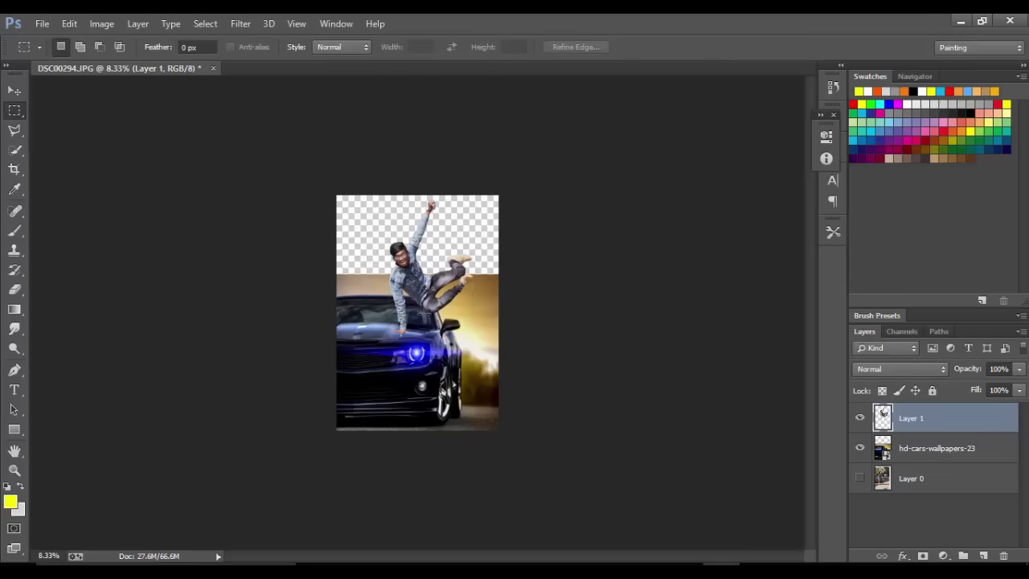
# - Add a new empty Layer 2 above the car photo layer
pyautogui.hotkey('ctrl', '+')
pyautogui.hotkey('ctrl', '+')
pyautogui.hotkey('ctrl', '+')
pyautogui.hotkey('ctrl', '+')
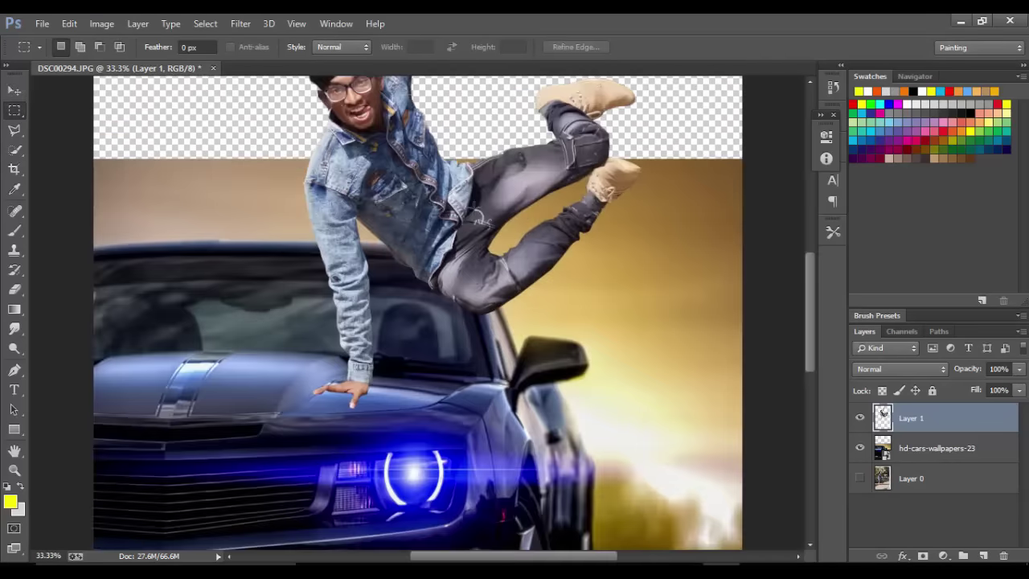
pyautogui.click(922, 462)
pyautogui.click(982, 555)
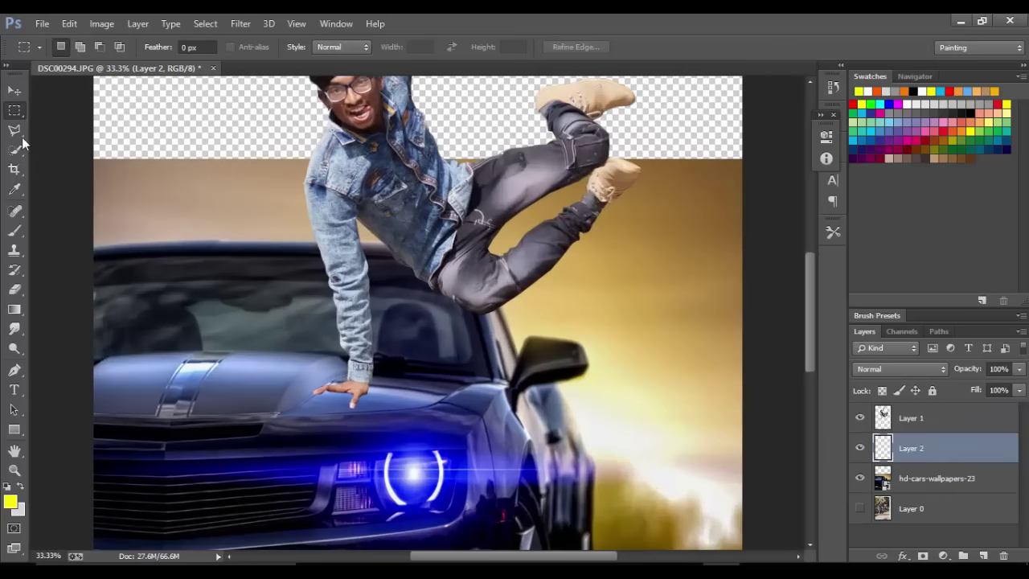
# - Choose a soft 0% hardness brush with default black and white colours
pyautogui.click(10, 233)
pyautogui.rightClick(315, 268)
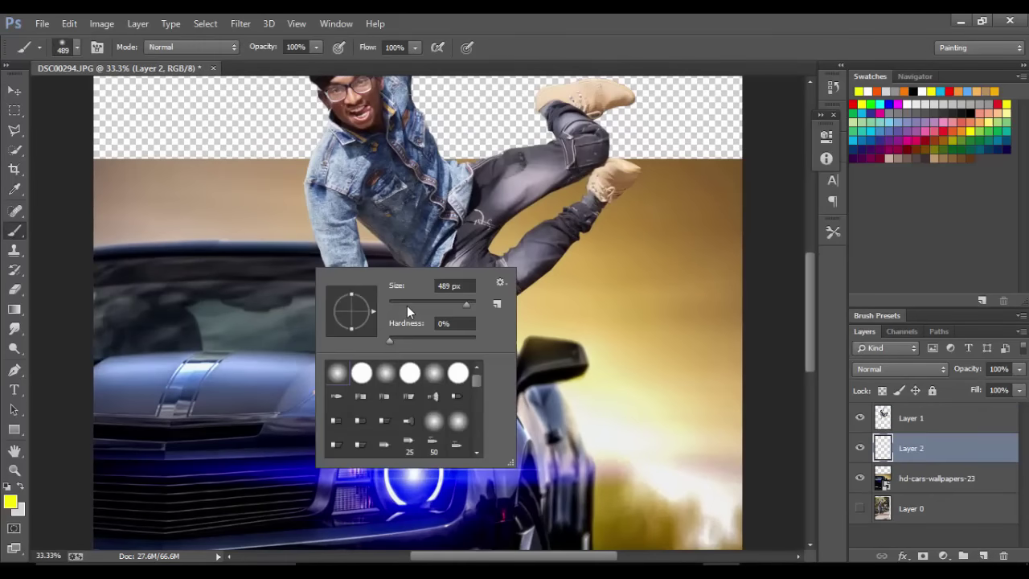
pyautogui.click(8, 486)
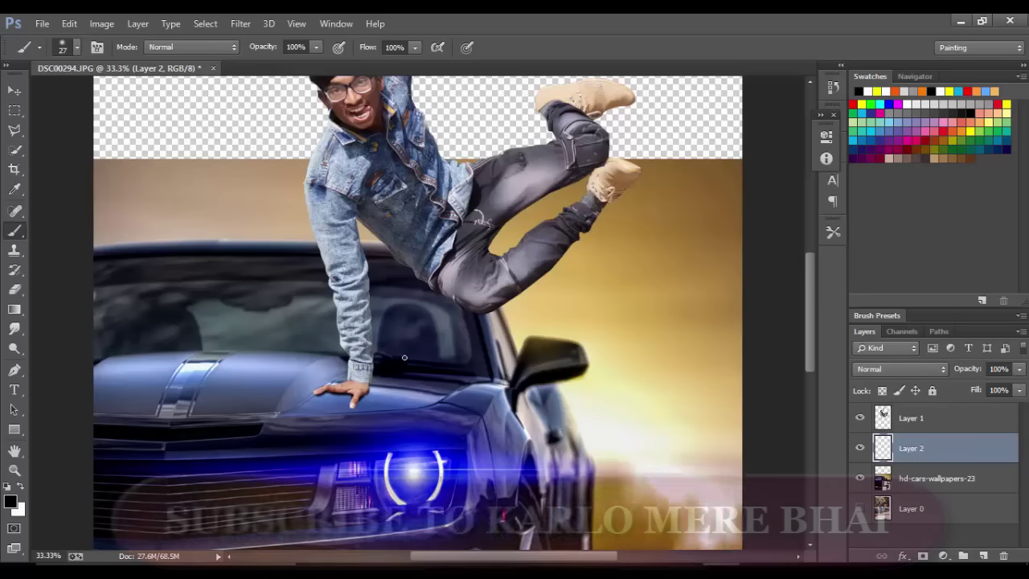
# - Lower Layer 2's opacity to 84%
pyautogui.hotkey('ctrl', '-')
pyautogui.hotkey('ctrl', '-')
pyautogui.hotkey('ctrl', '-')
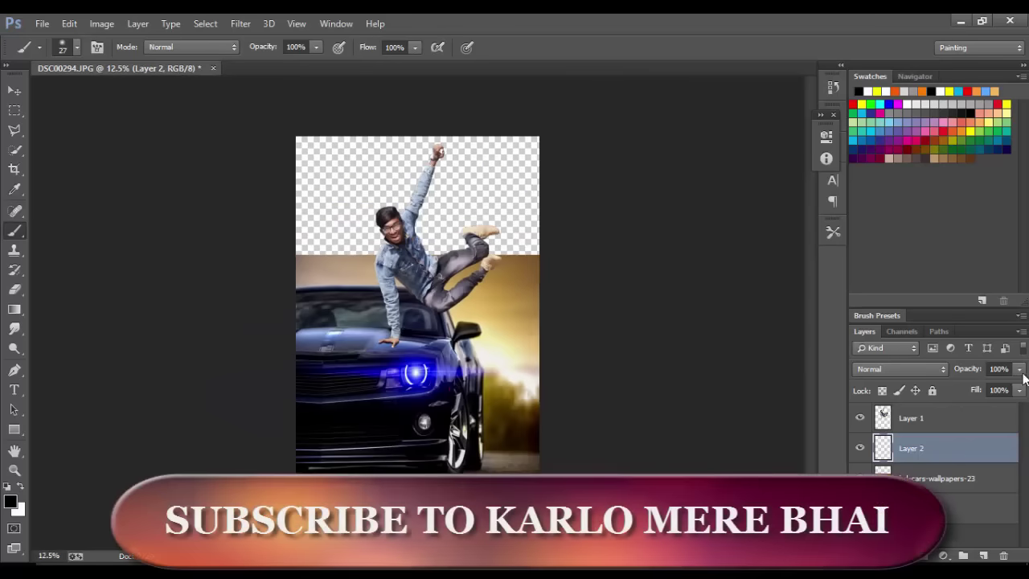
pyautogui.click(1019, 369)
pyautogui.moveTo(1019, 386); pyautogui.dragTo(1005, 389)
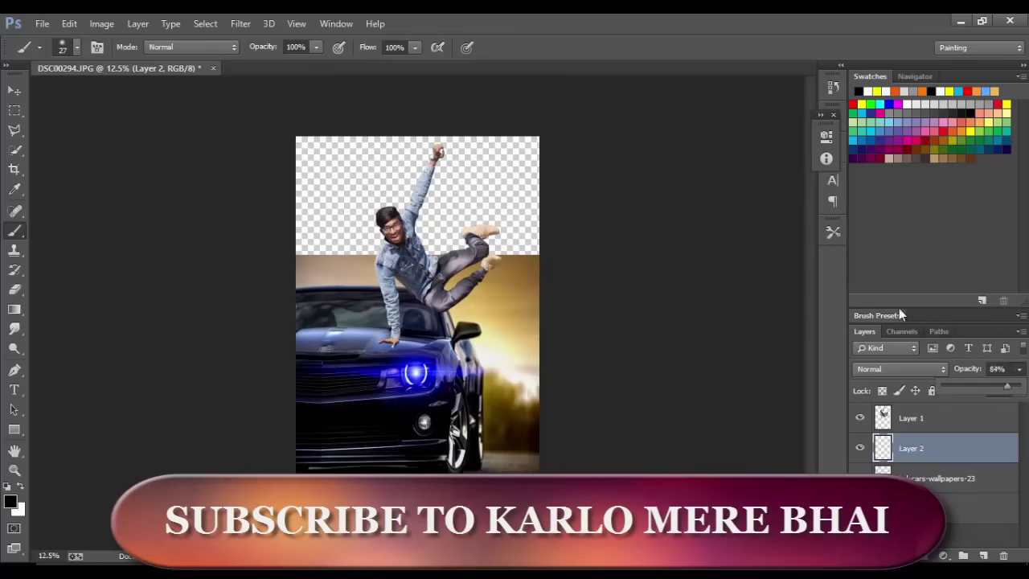
pyautogui.hotkey('ctrl', '+')
pyautogui.hotkey('ctrl', '+')
pyautogui.hotkey('ctrl', '+')
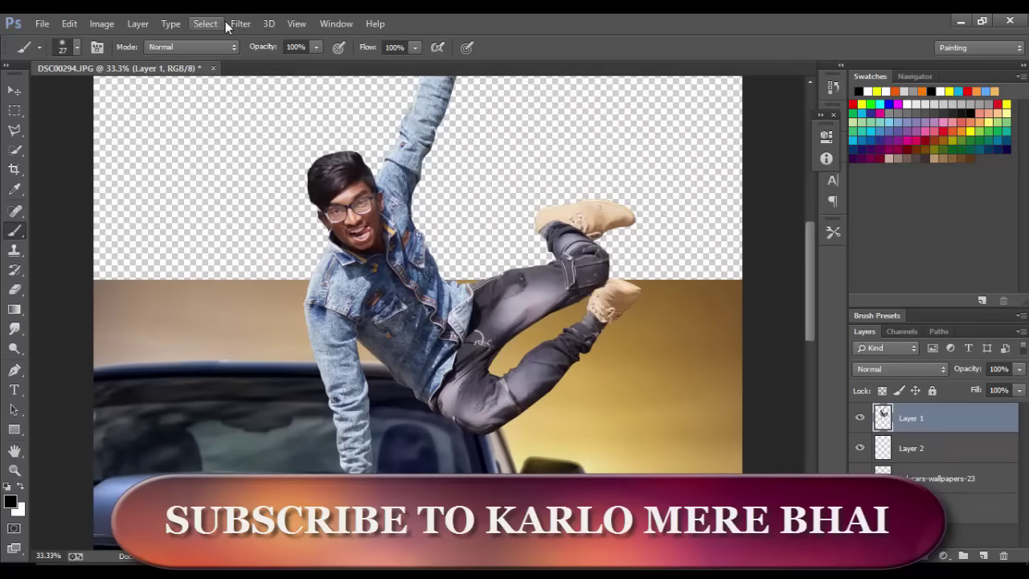
# - Open the Camera Raw Filter on the man's layer: contrast +5, shadows +77, whites +16
pyautogui.click(240, 23)
pyautogui.click(291, 113)
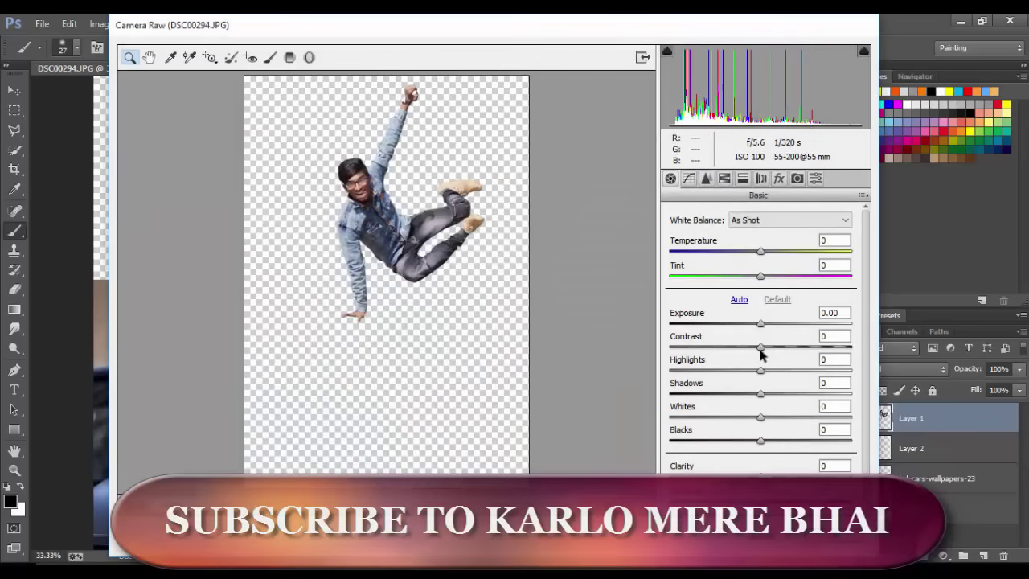
pyautogui.moveTo(761, 351)
pyautogui.mouseDown()
pyautogui.moveTo(770, 351)
pyautogui.moveTo(699, 371)
pyautogui.moveTo(718, 383)
pyautogui.moveTo(854, 395)
pyautogui.moveTo(809, 394)
pyautogui.moveTo(820, 394)
pyautogui.mouseUp()
pyautogui.write('5')
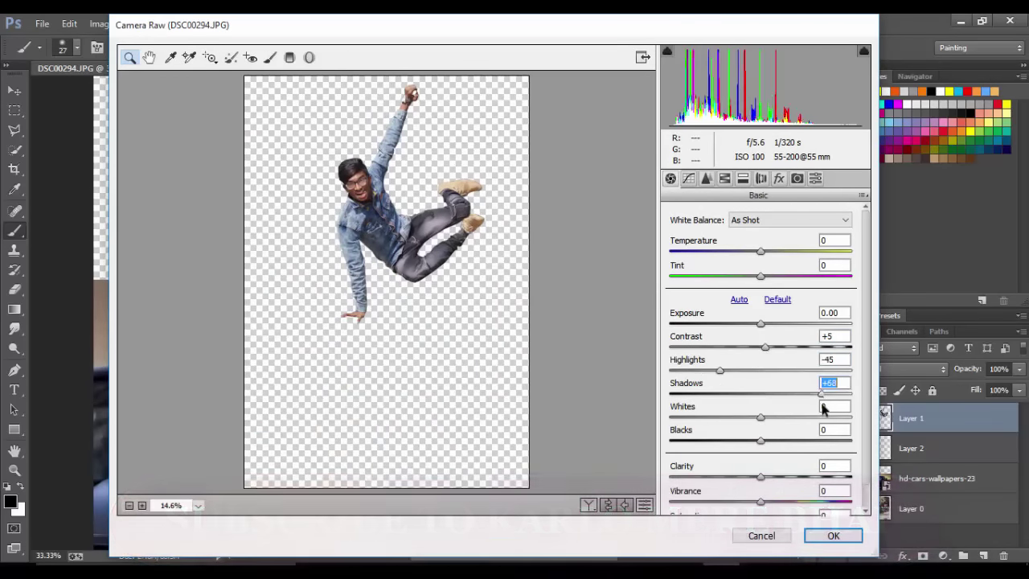
pyautogui.press('Up')
pyautogui.press('Up')
pyautogui.press('Up')
pyautogui.moveTo(759, 418)
pyautogui.mouseDown()
pyautogui.moveTo(801, 442)
pyautogui.moveTo(785, 447)
pyautogui.moveTo(773, 477)
pyautogui.moveTo(786, 505)
pyautogui.mouseUp()
# - Set luminance noise reduction to 14 and raise Oranges luminance by +32
pyautogui.click(689, 179)
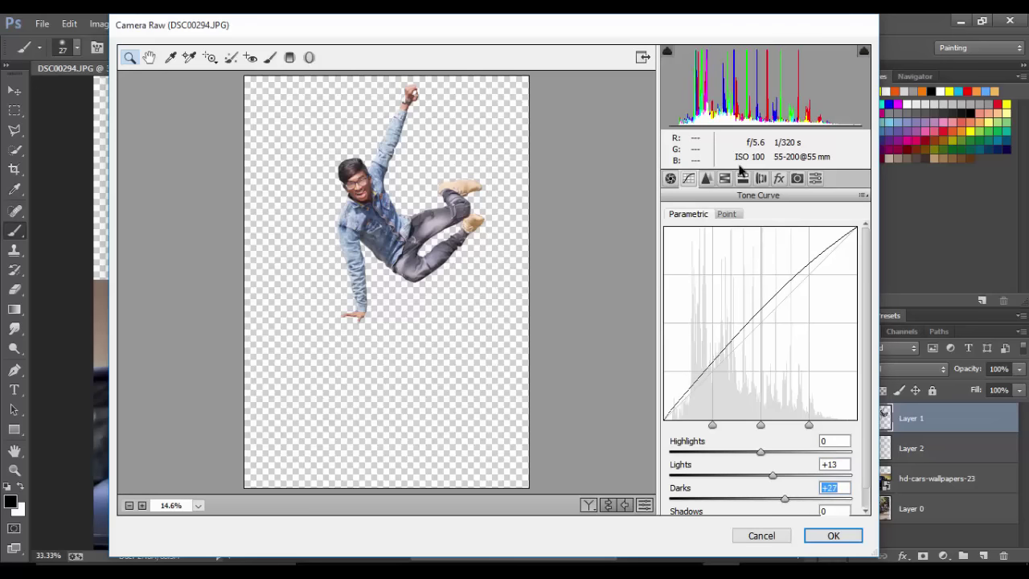
pyautogui.click(712, 178)
pyautogui.click(724, 179)
pyautogui.click(709, 177)
pyautogui.click(694, 364)
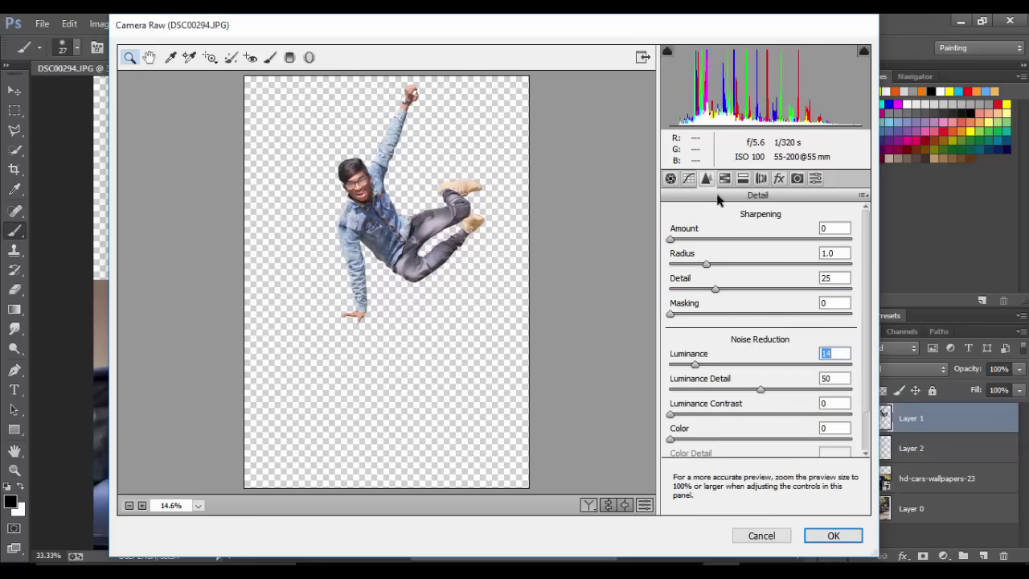
pyautogui.click(724, 178)
pyautogui.click(759, 237)
pyautogui.moveTo(765, 311); pyautogui.dragTo(793, 313)
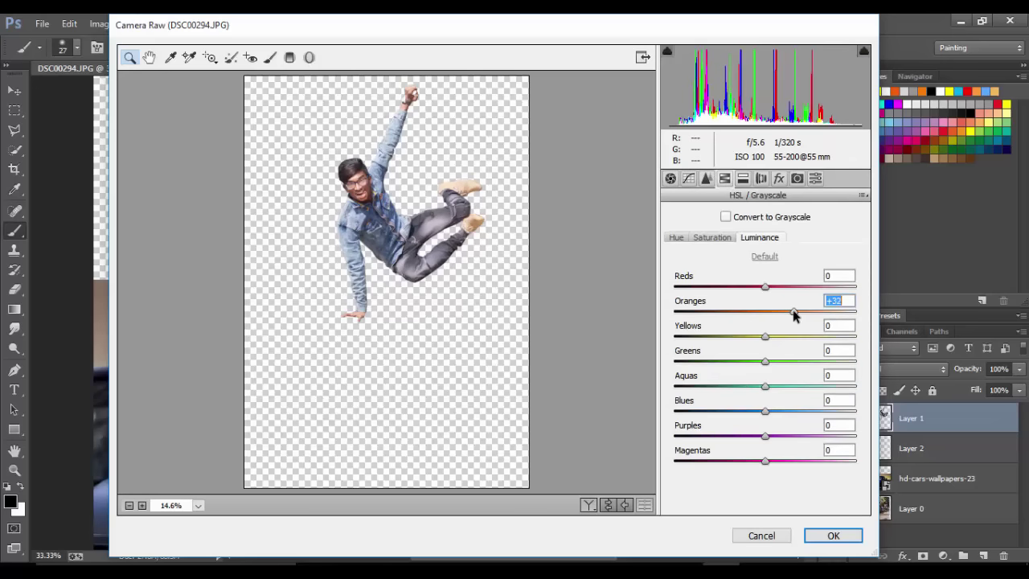
# - Boost the Oranges and Blues saturation in the HSL panel
pyautogui.click(796, 177)
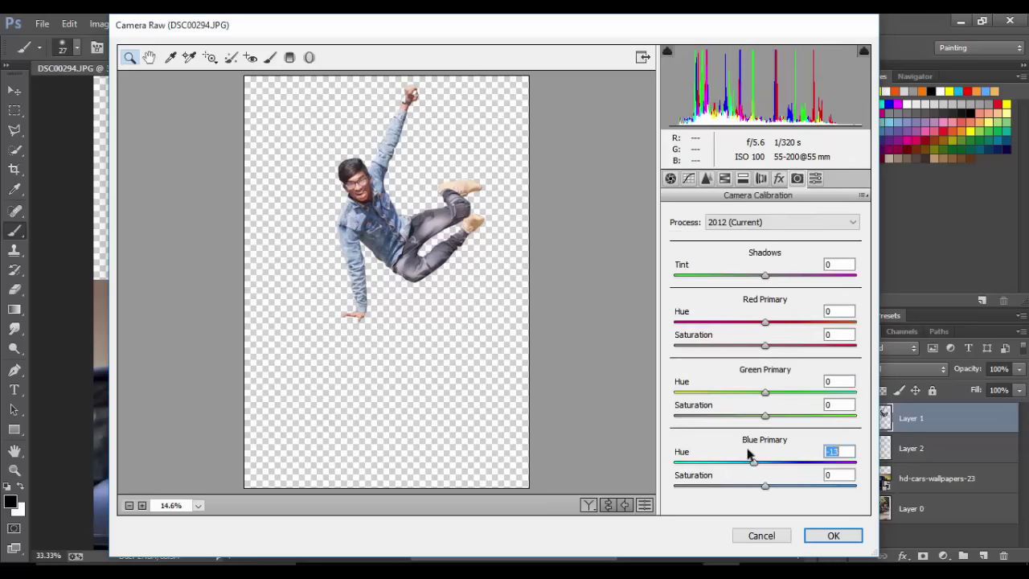
pyautogui.click(725, 179)
pyautogui.click(712, 237)
pyautogui.moveTo(765, 311); pyautogui.dragTo(775, 311)
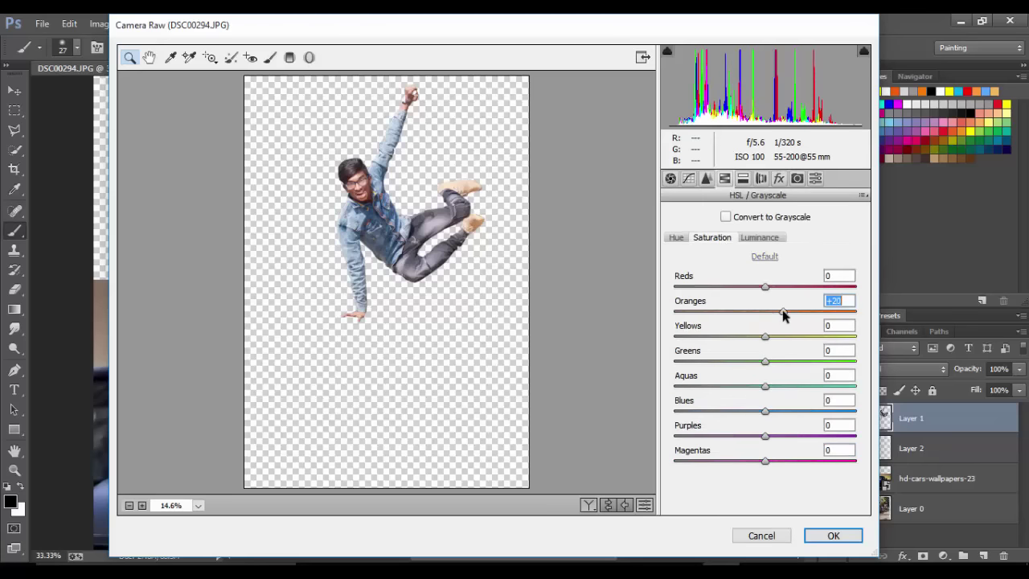
pyautogui.click(676, 237)
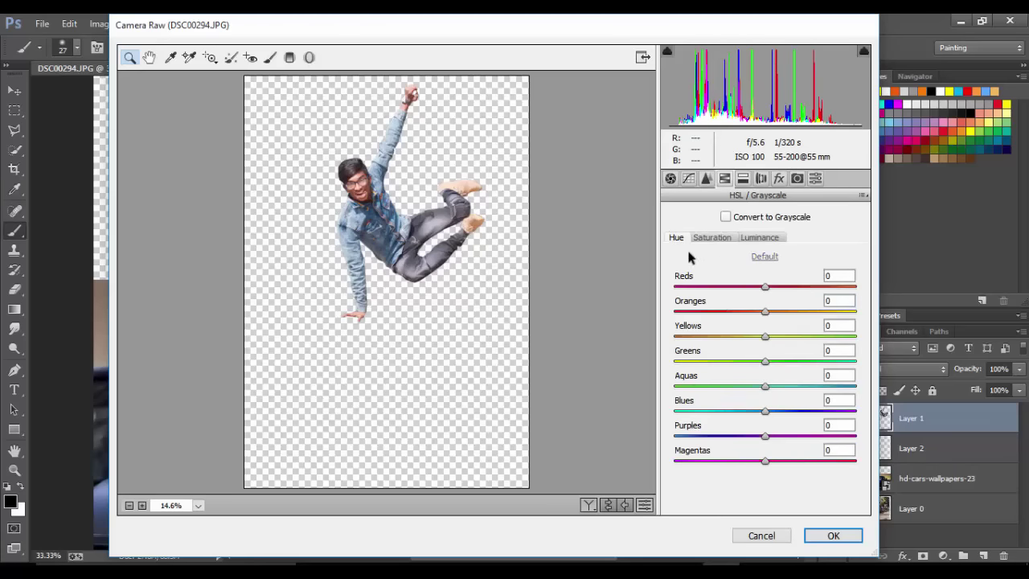
pyautogui.click(712, 237)
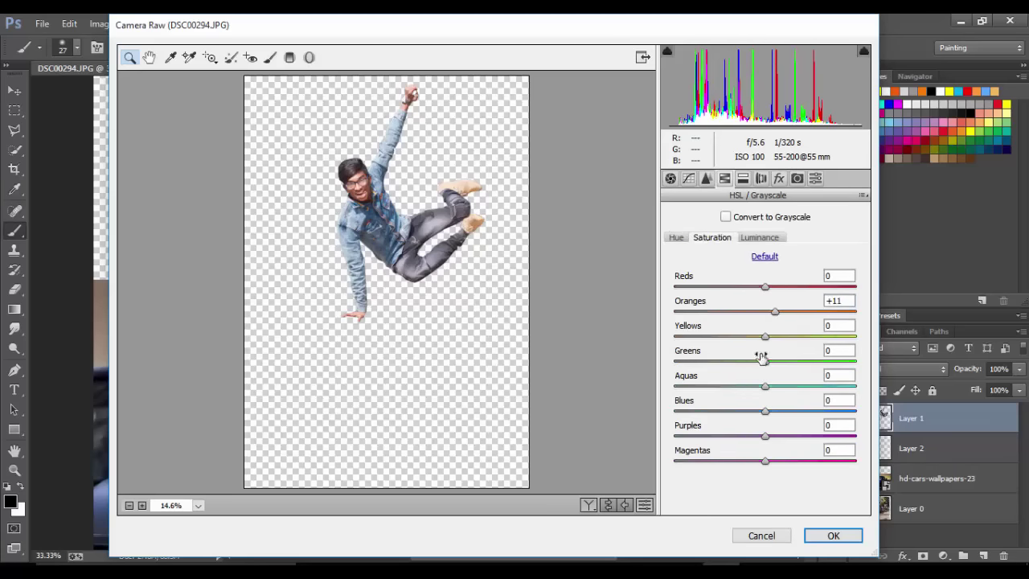
pyautogui.moveTo(765, 410)
pyautogui.mouseDown()
pyautogui.moveTo(855, 411)
pyautogui.moveTo(830, 418)
pyautogui.mouseUp()
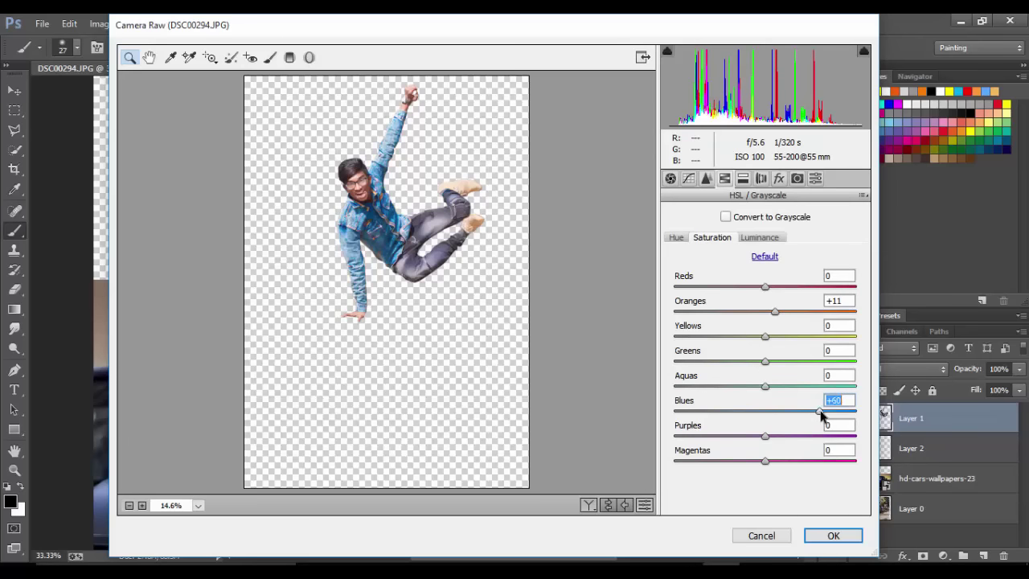
# - Settle blacks near +28 with clarity at 0 and apply the Camera Raw grade
pyautogui.click(669, 180)
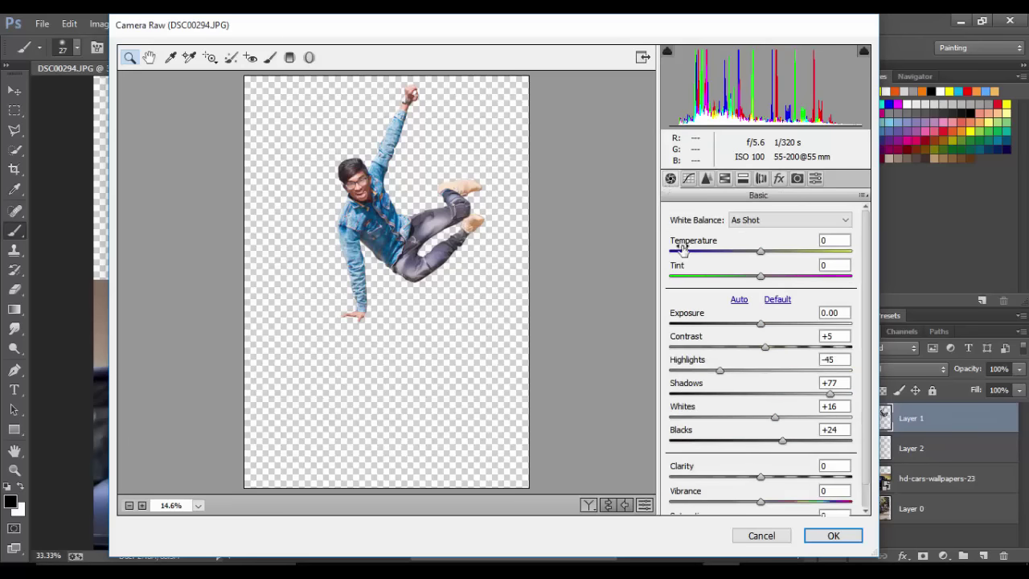
pyautogui.click(763, 477)
pyautogui.moveTo(780, 446); pyautogui.dragTo(787, 446)
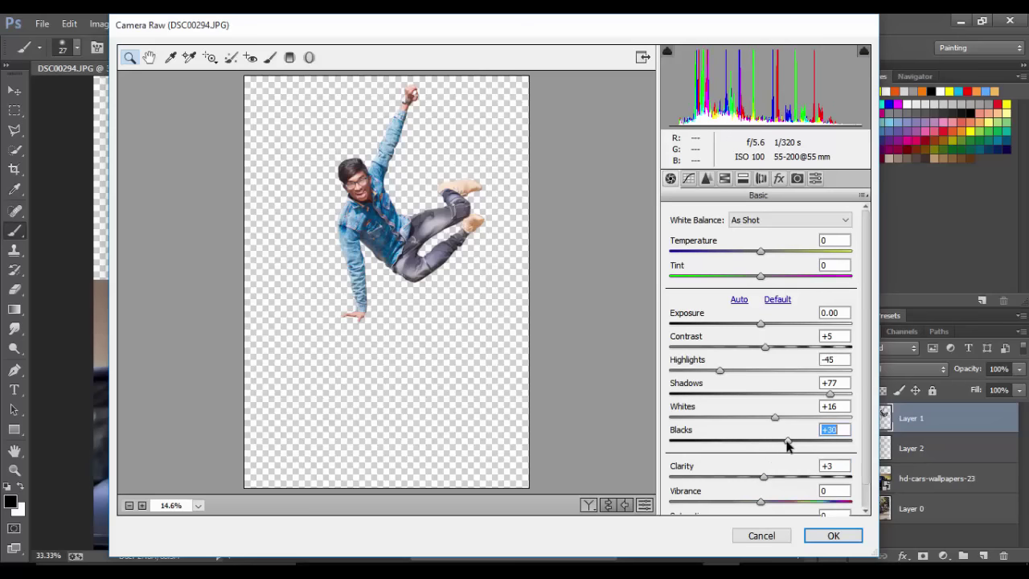
pyautogui.doubleClick(763, 477)
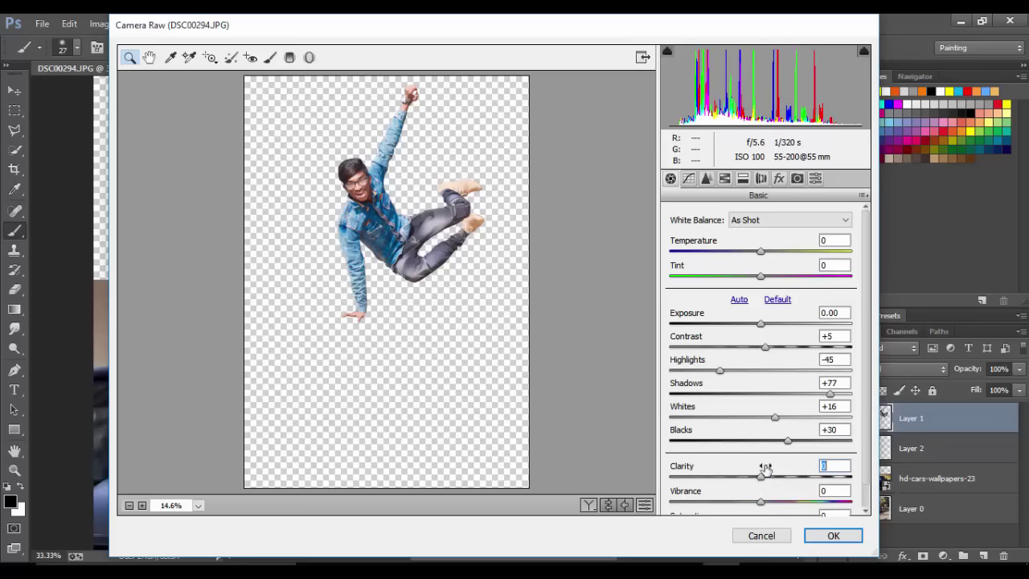
pyautogui.moveTo(788, 441); pyautogui.dragTo(787, 439)
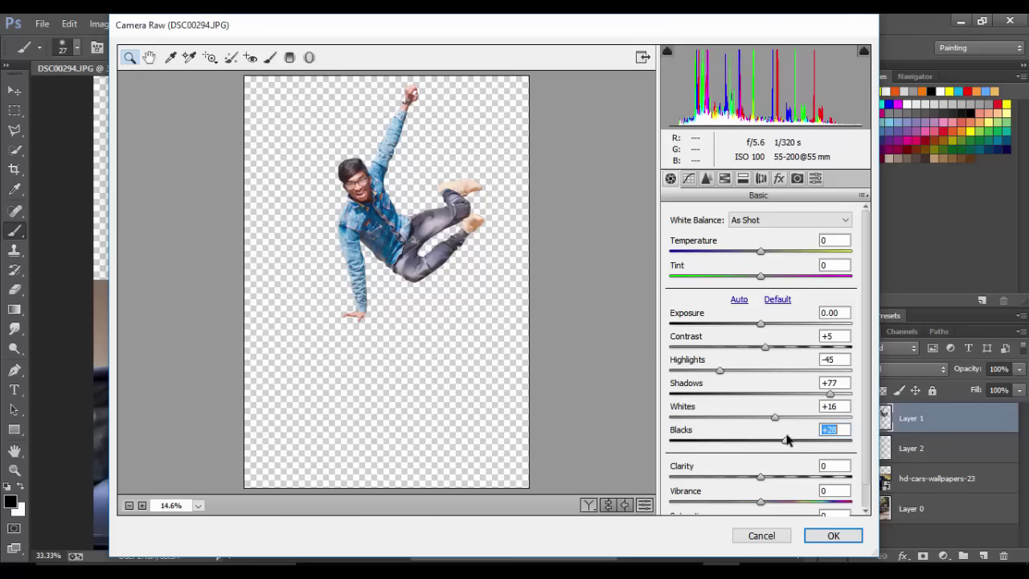
pyautogui.click(832, 535)
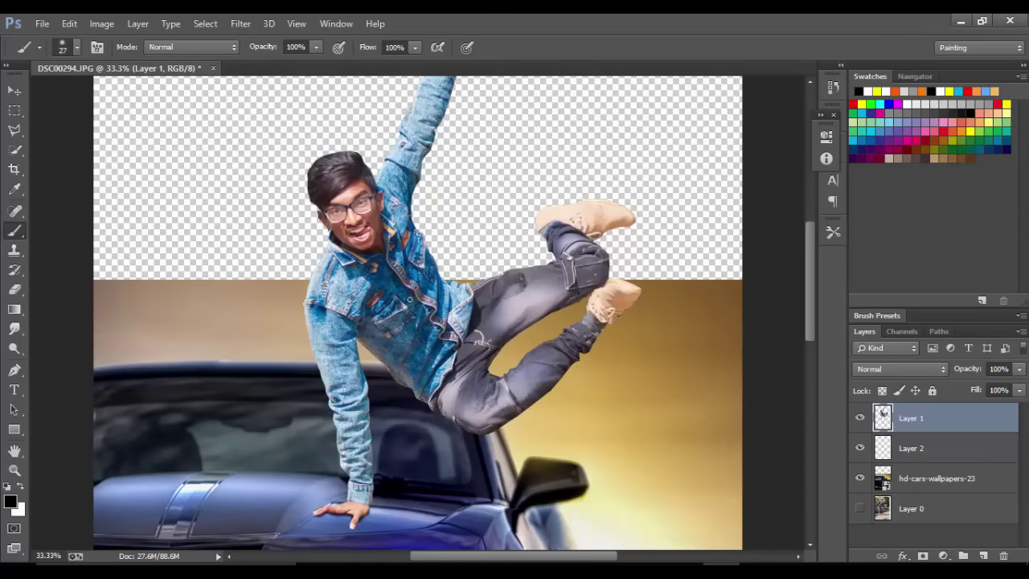
# - Duplicate Layer 1 to create Layer 1 copy
pyautogui.scroll(1, 406, 289)
pyautogui.rightClick(912, 423)
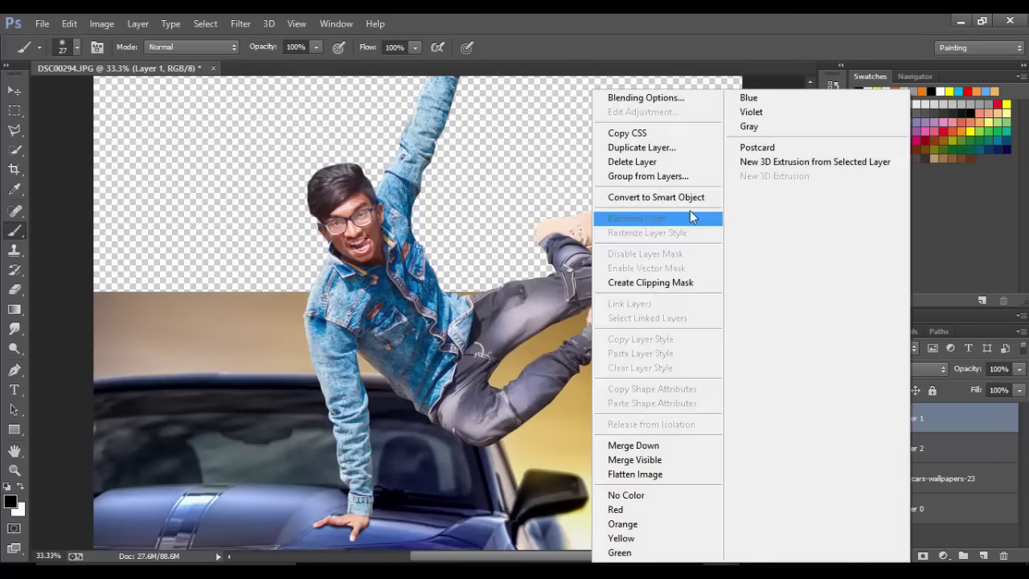
pyautogui.click(665, 147)
pyautogui.click(653, 186)
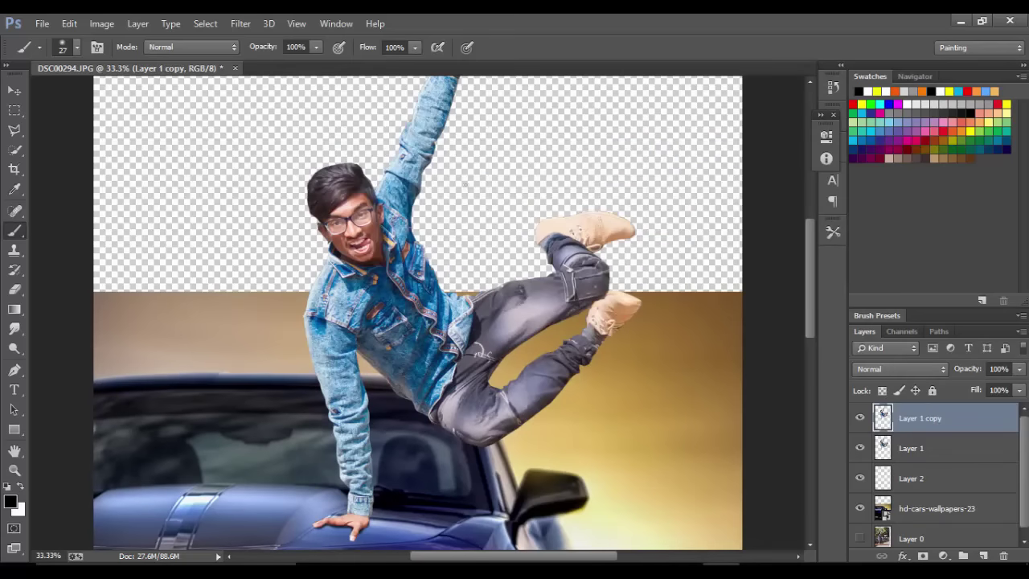
# - In Camera Raw, set contrast +100, highlights -100, shadows +100, whites -100, lower blacks, clarity +75
pyautogui.click(240, 23)
pyautogui.click(294, 112)
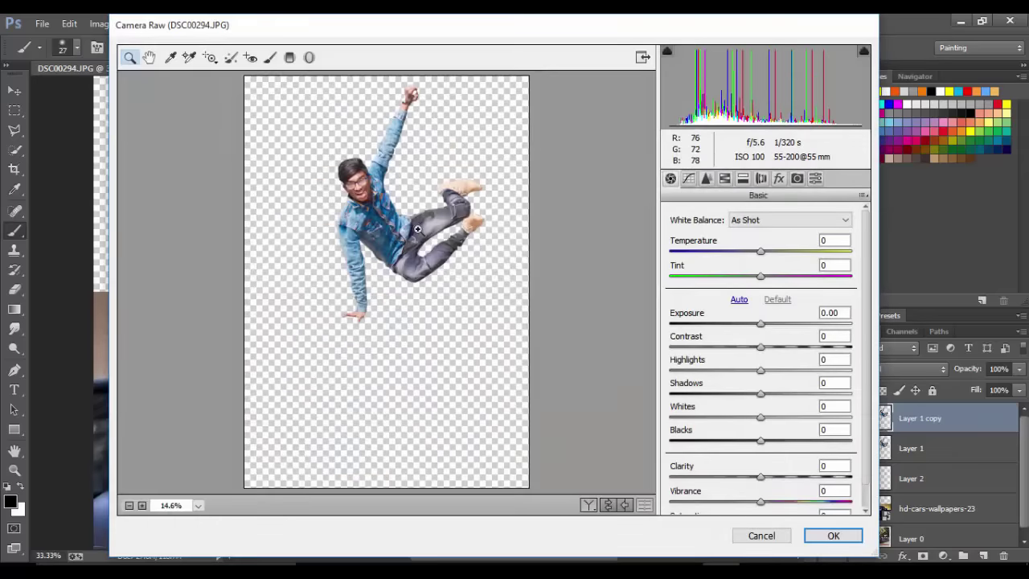
pyautogui.click(417, 229)
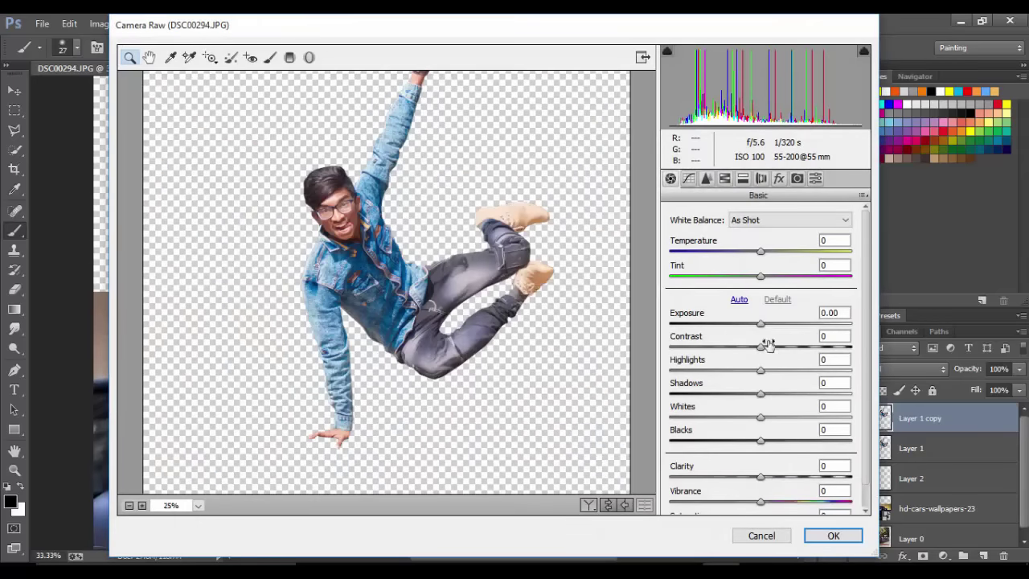
pyautogui.moveTo(761, 323)
pyautogui.mouseDown()
pyautogui.moveTo(751, 323)
pyautogui.moveTo(888, 350)
pyautogui.mouseUp()
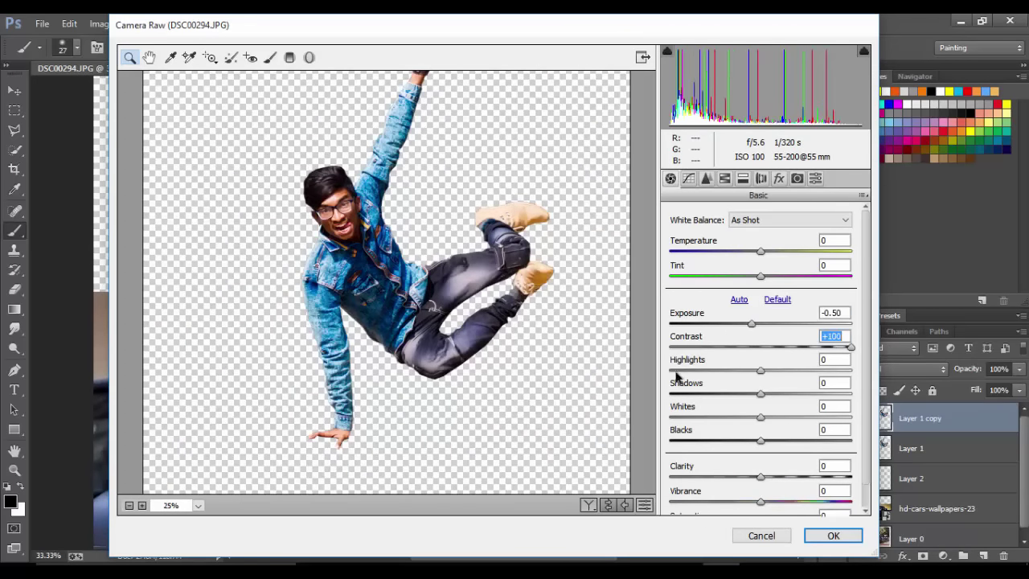
pyautogui.moveTo(676, 371); pyautogui.dragTo(655, 375)
pyautogui.moveTo(760, 393); pyautogui.dragTo(895, 393)
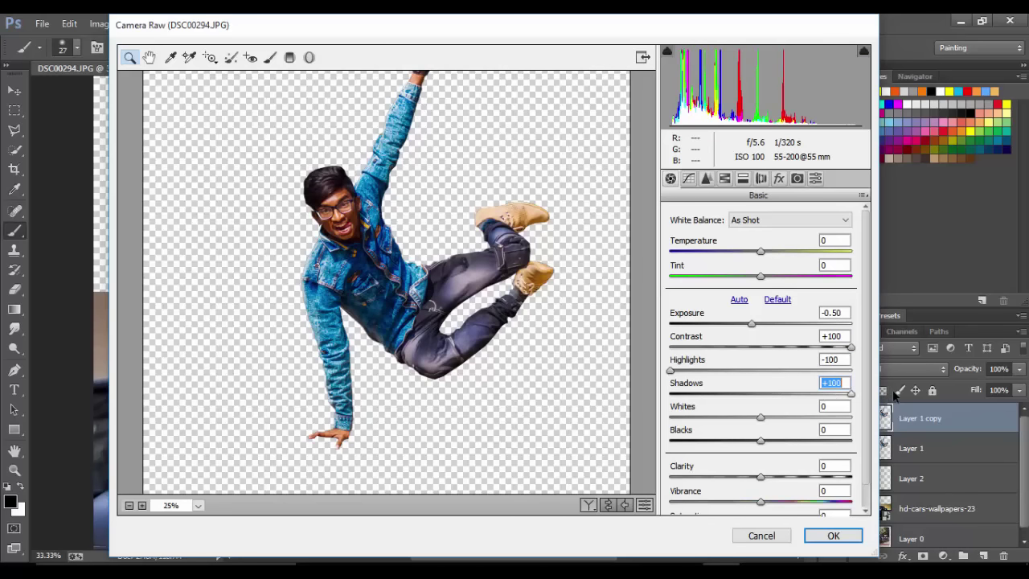
pyautogui.moveTo(760, 417); pyautogui.dragTo(662, 419)
pyautogui.moveTo(760, 439)
pyautogui.mouseDown()
pyautogui.moveTo(695, 441)
pyautogui.moveTo(711, 441)
pyautogui.mouseUp()
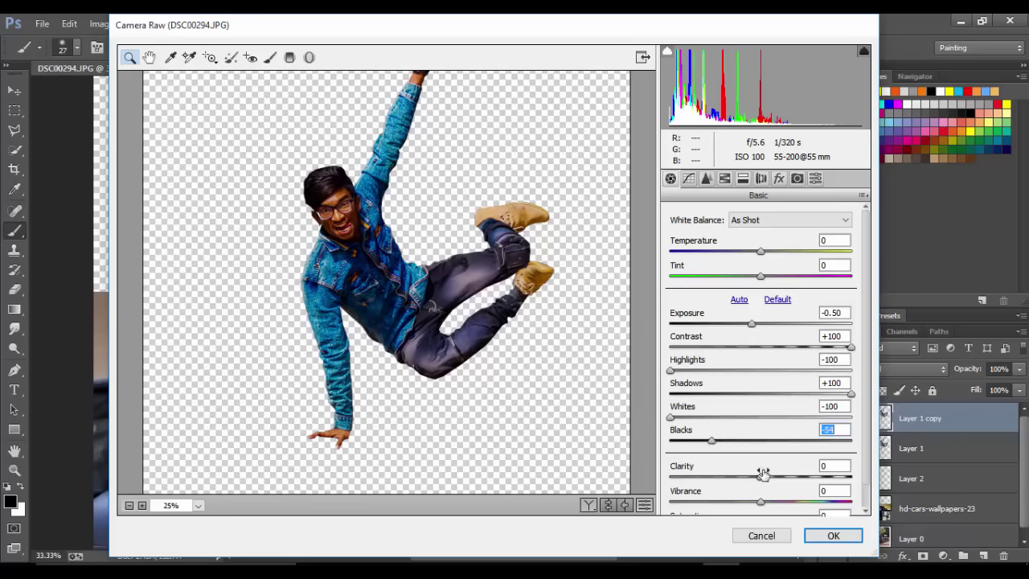
pyautogui.moveTo(762, 475)
pyautogui.mouseDown()
pyautogui.moveTo(839, 475)
pyautogui.moveTo(813, 486)
pyautogui.moveTo(830, 486)
pyautogui.mouseUp()
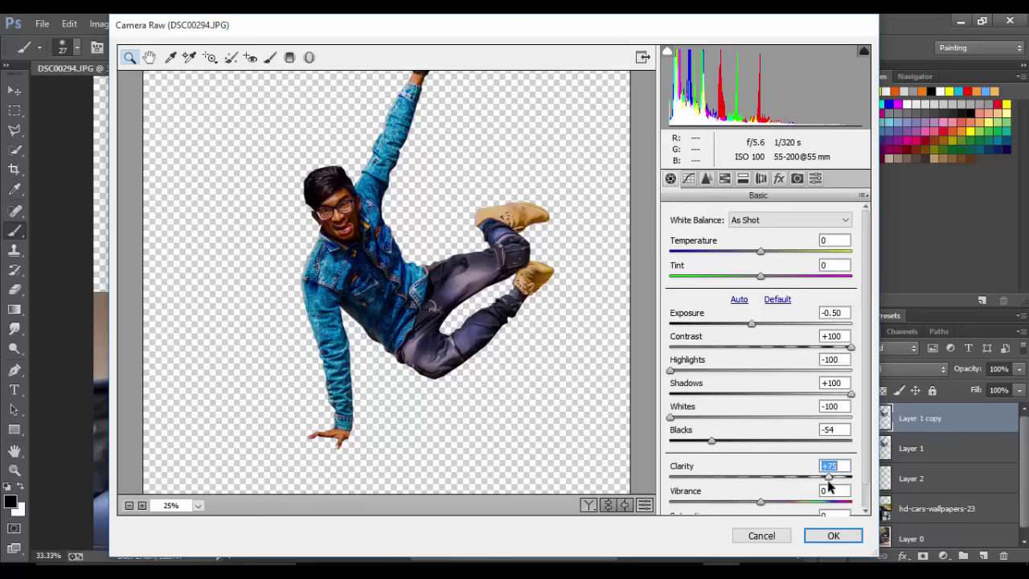
# - Set the tone curve lights to -30 and shadows to +37
pyautogui.click(688, 178)
pyautogui.moveTo(719, 475)
pyautogui.mouseDown()
pyautogui.moveTo(700, 480)
pyautogui.moveTo(733, 475)
pyautogui.moveTo(752, 499)
pyautogui.mouseUp()
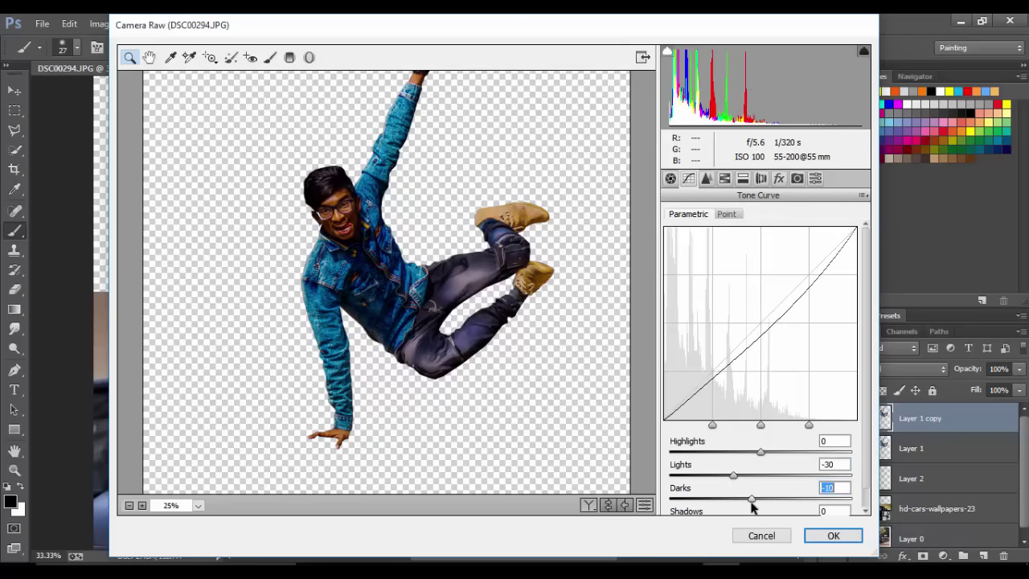
pyautogui.scroll(-1, 756, 482)
pyautogui.moveTo(761, 503); pyautogui.dragTo(794, 502)
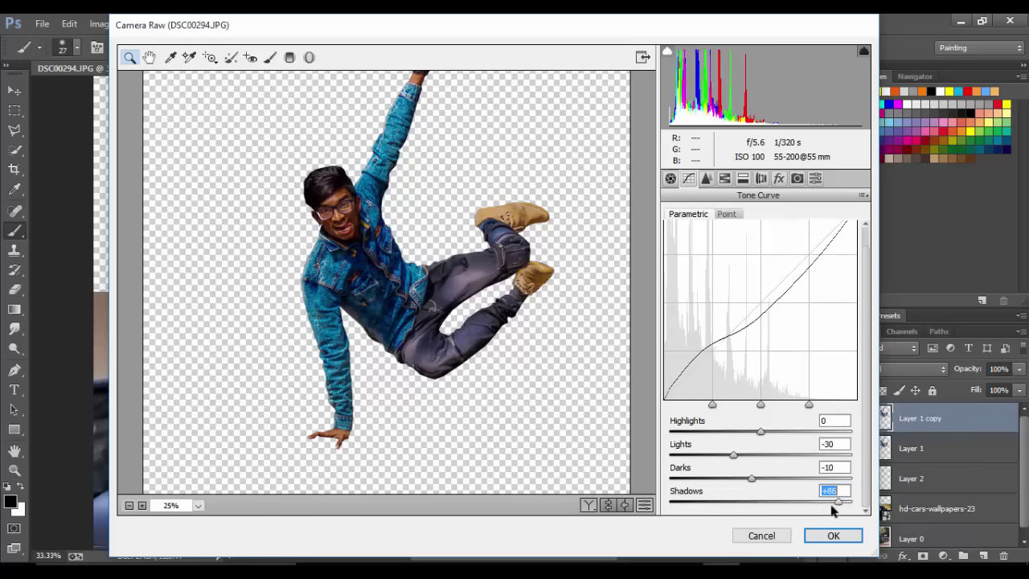
# - Max out blues, purples and magentas saturation, and shift the blue primary hue to -17
pyautogui.click(726, 180)
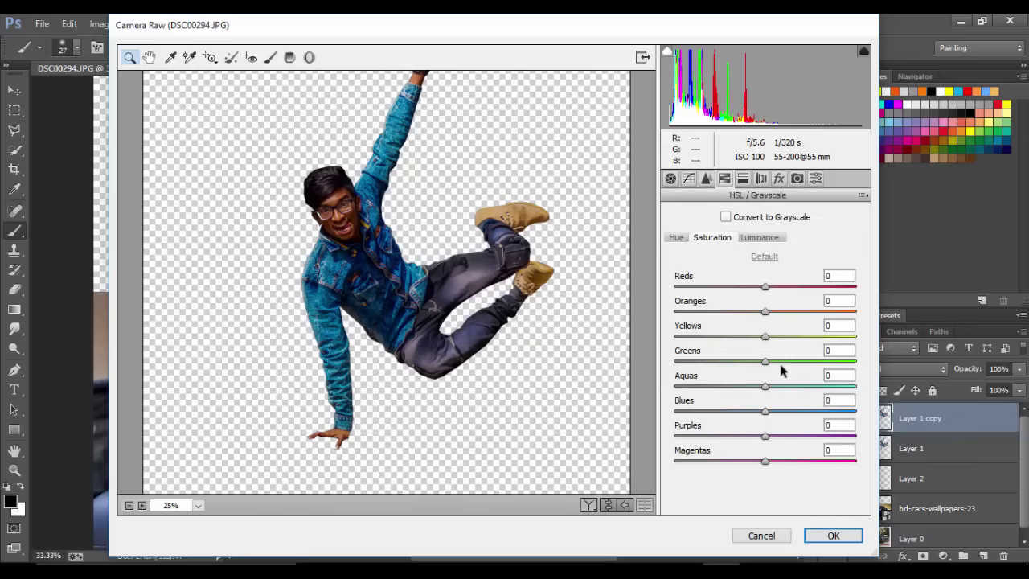
pyautogui.moveTo(777, 414); pyautogui.dragTo(895, 410)
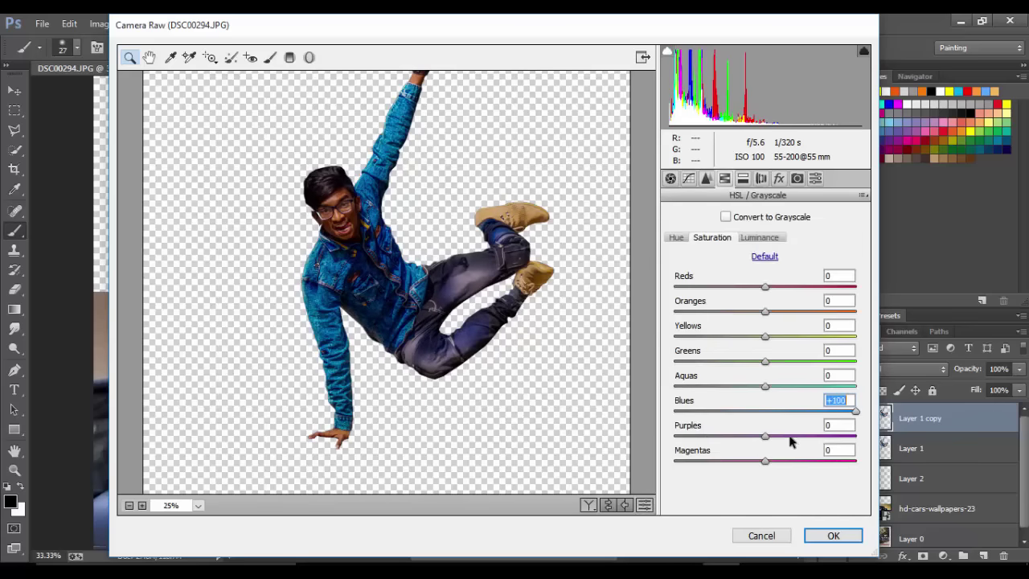
pyautogui.moveTo(790, 435); pyautogui.dragTo(872, 442)
pyautogui.moveTo(814, 465); pyautogui.dragTo(868, 463)
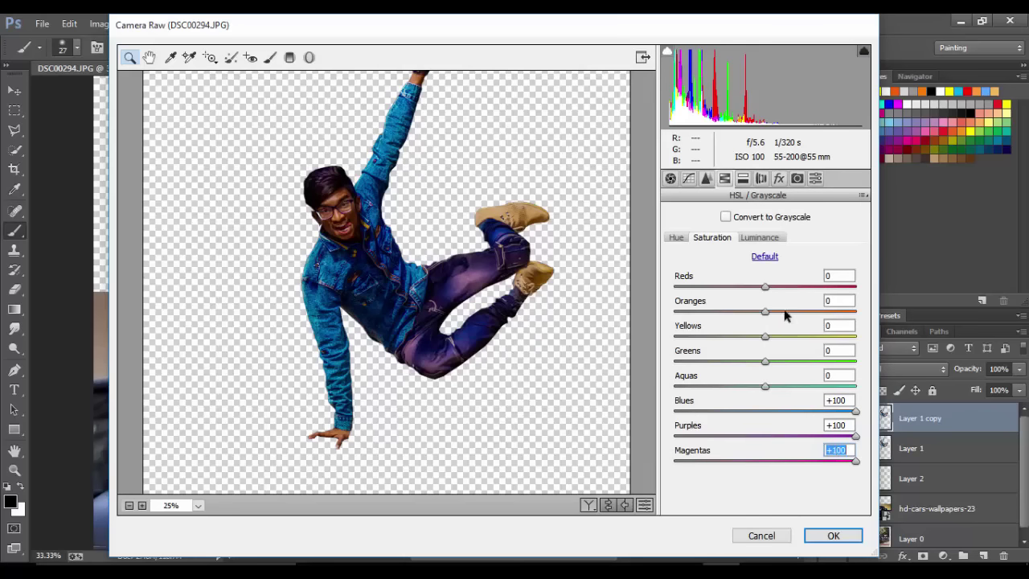
pyautogui.click(796, 178)
pyautogui.moveTo(762, 464); pyautogui.dragTo(750, 464)
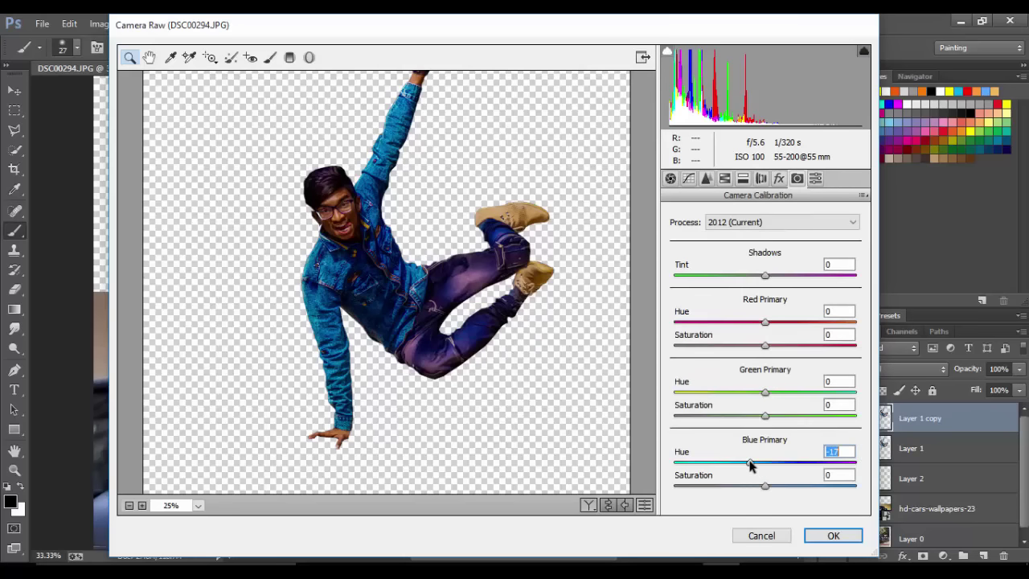
# - Raise the tone curve highlights to +85 and apply the Camera Raw grade
pyautogui.click(724, 179)
pyautogui.click(688, 179)
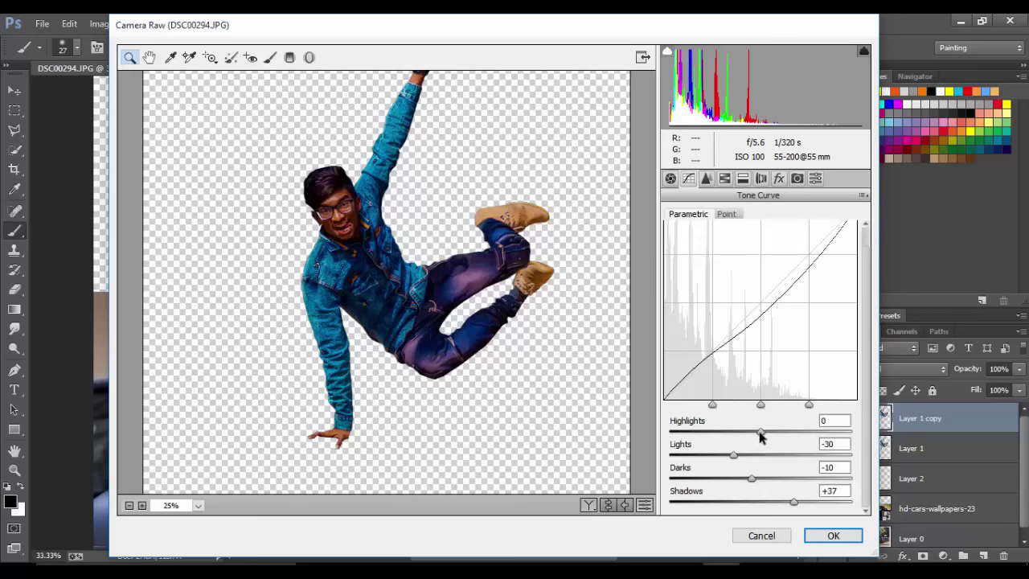
pyautogui.moveTo(760, 435)
pyautogui.mouseDown()
pyautogui.moveTo(831, 426)
pyautogui.moveTo(842, 438)
pyautogui.mouseUp()
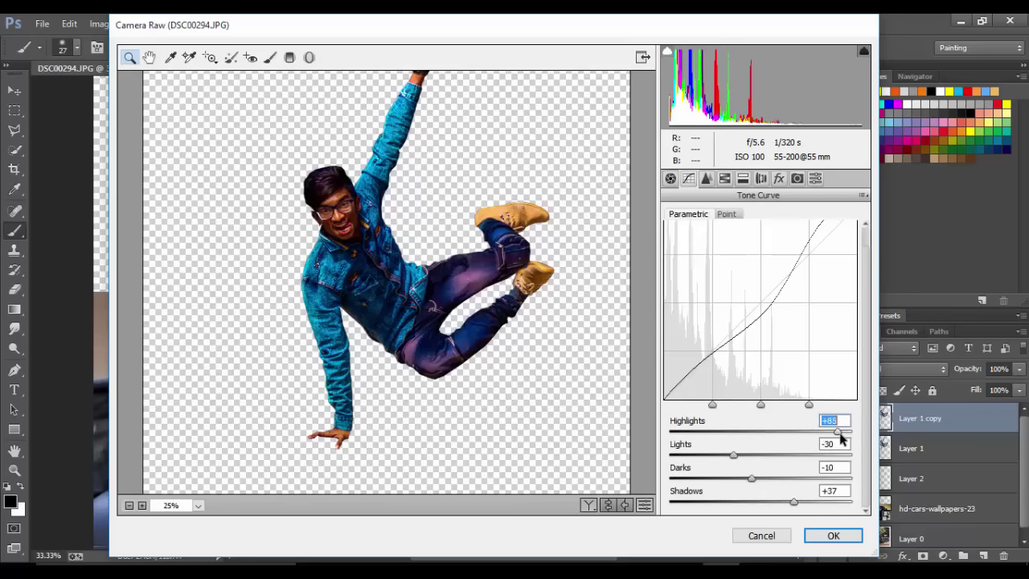
pyautogui.click(670, 178)
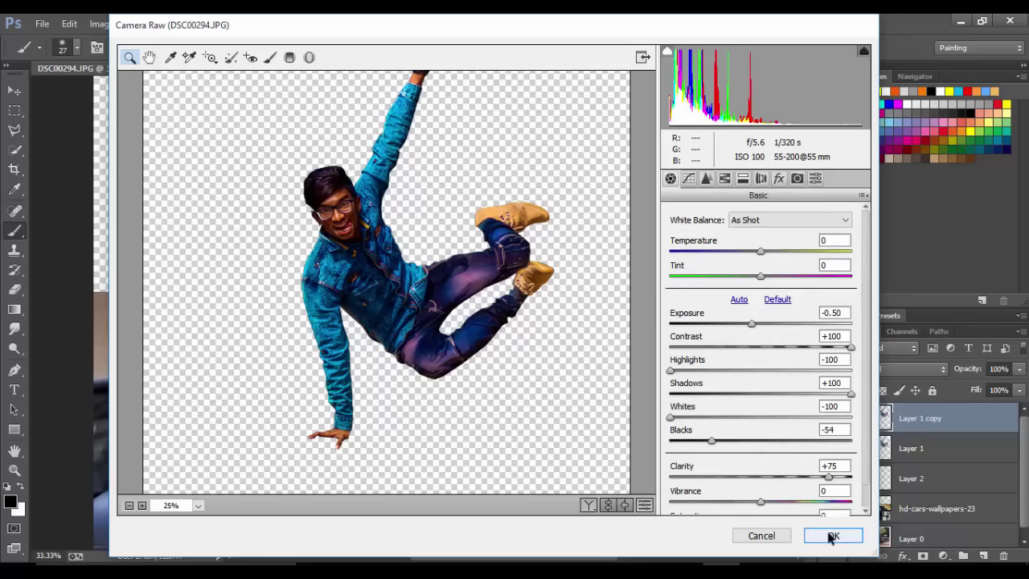
pyautogui.click(832, 535)
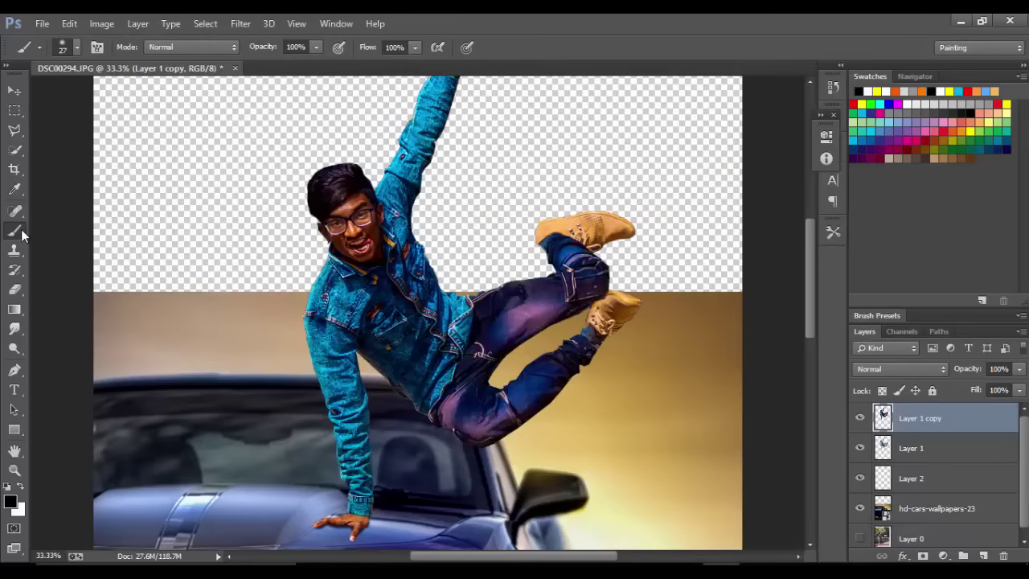
# - With a 69 px eraser, remove the harsh grade over the face, mouth, chin and hood hand
pyautogui.press('e')
pyautogui.rightClick(317, 164)
pyautogui.click(417, 200)
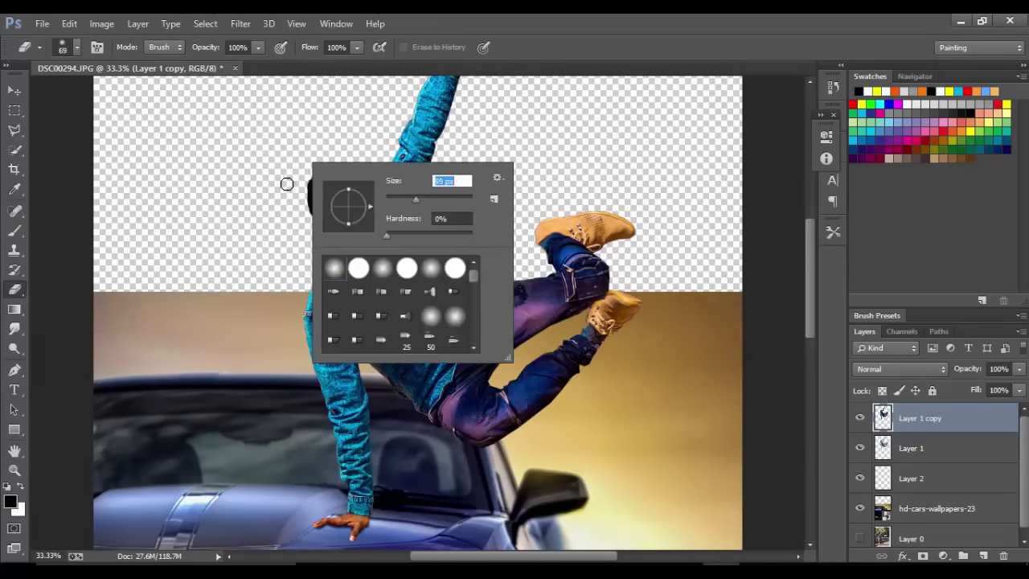
pyautogui.click(281, 181)
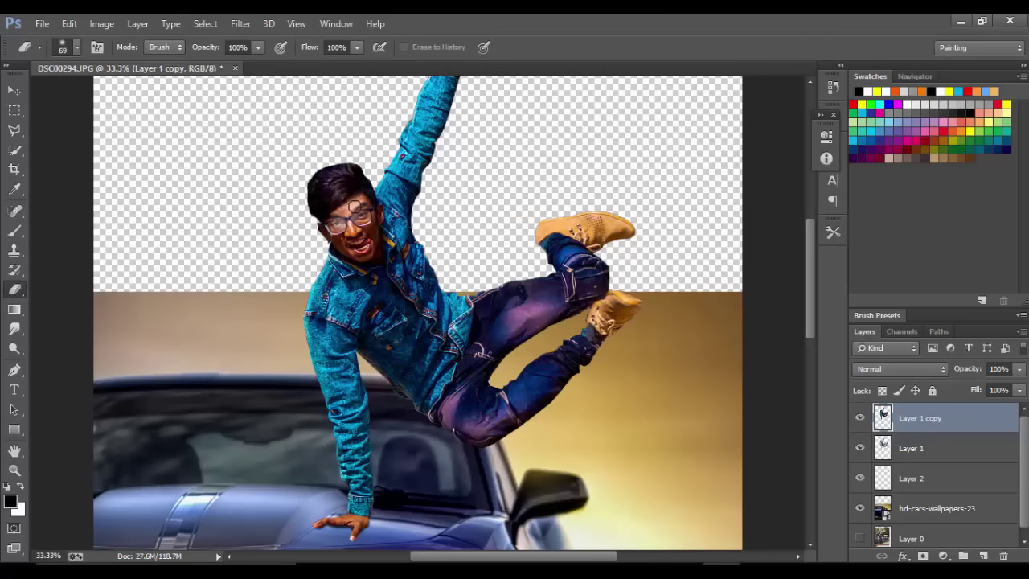
pyautogui.moveTo(354, 206)
pyautogui.mouseDown()
pyautogui.moveTo(338, 224)
pyautogui.moveTo(354, 232)
pyautogui.moveTo(366, 216)
pyautogui.moveTo(360, 204)
pyautogui.mouseUp()
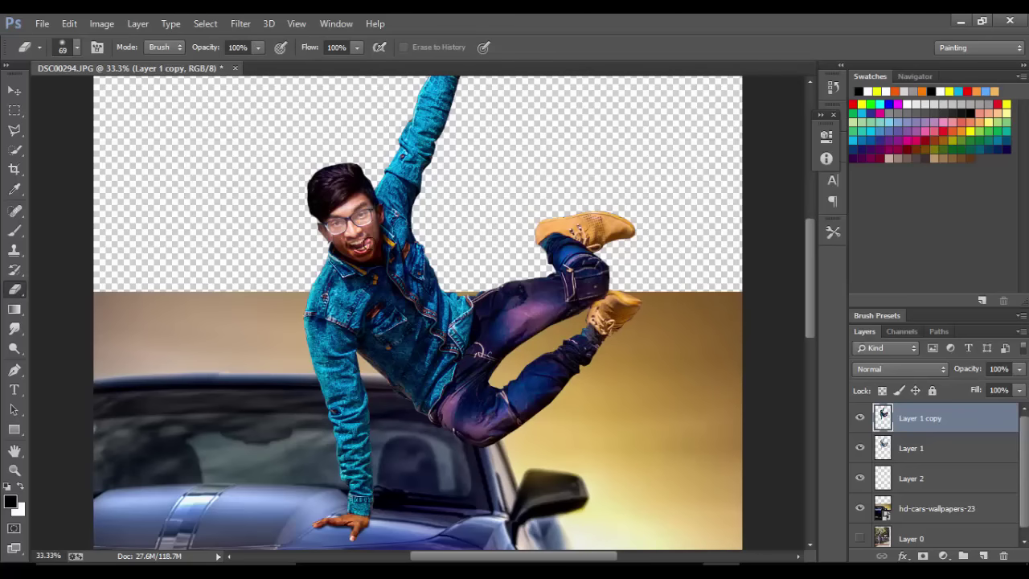
pyautogui.moveTo(370, 254); pyautogui.dragTo(344, 245)
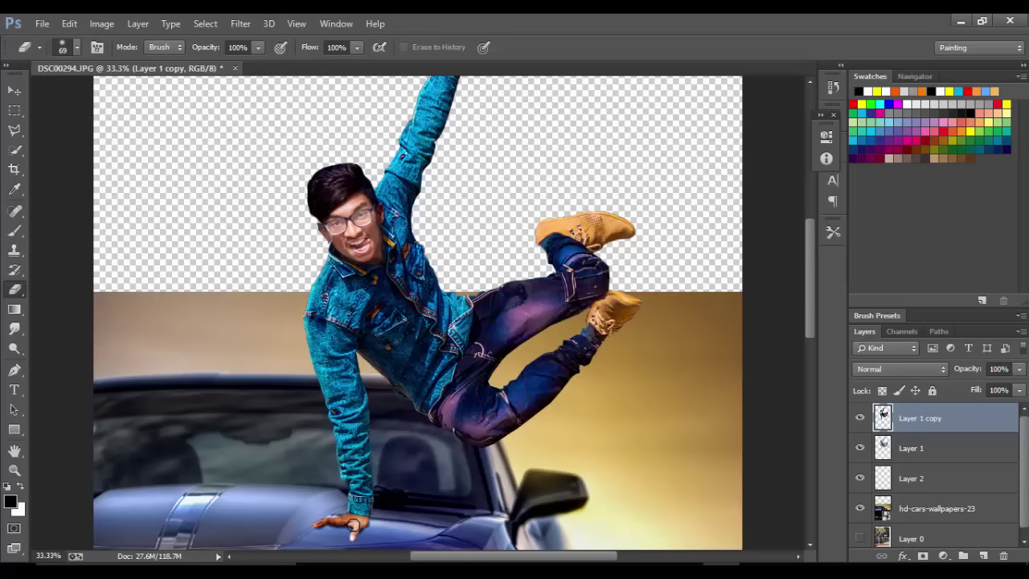
pyautogui.moveTo(353, 524); pyautogui.dragTo(313, 519)
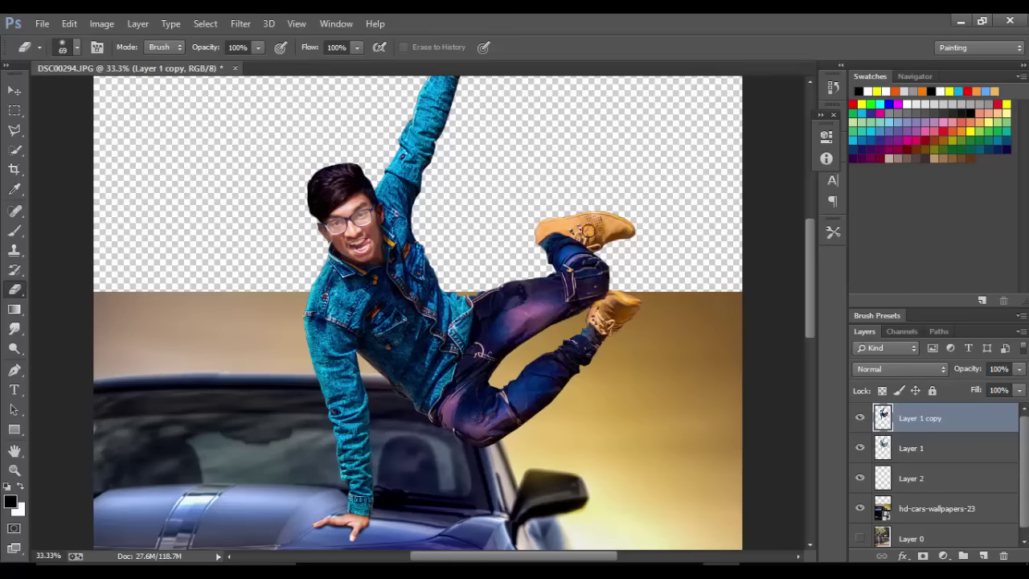
# - At 25% eraser opacity, softly erase the fringe around the raised fist and wrist
pyautogui.click(258, 47)
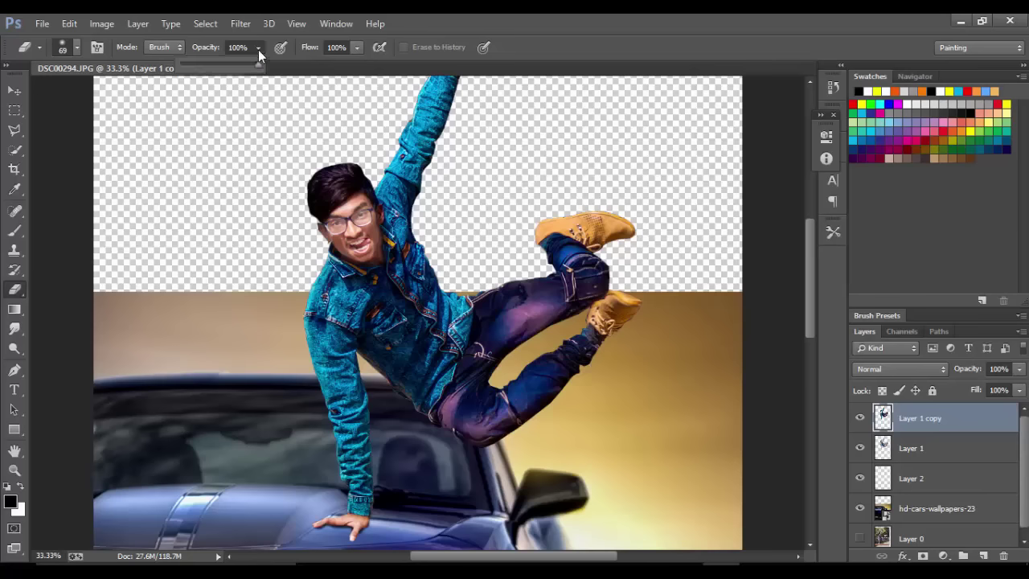
pyautogui.moveTo(259, 64); pyautogui.dragTo(231, 69)
pyautogui.moveTo(608, 215)
pyautogui.mouseDown()
pyautogui.moveTo(619, 234)
pyautogui.moveTo(555, 224)
pyautogui.moveTo(547, 237)
pyautogui.moveTo(591, 238)
pyautogui.mouseUp()
pyautogui.hotkey('ctrl', 'z')
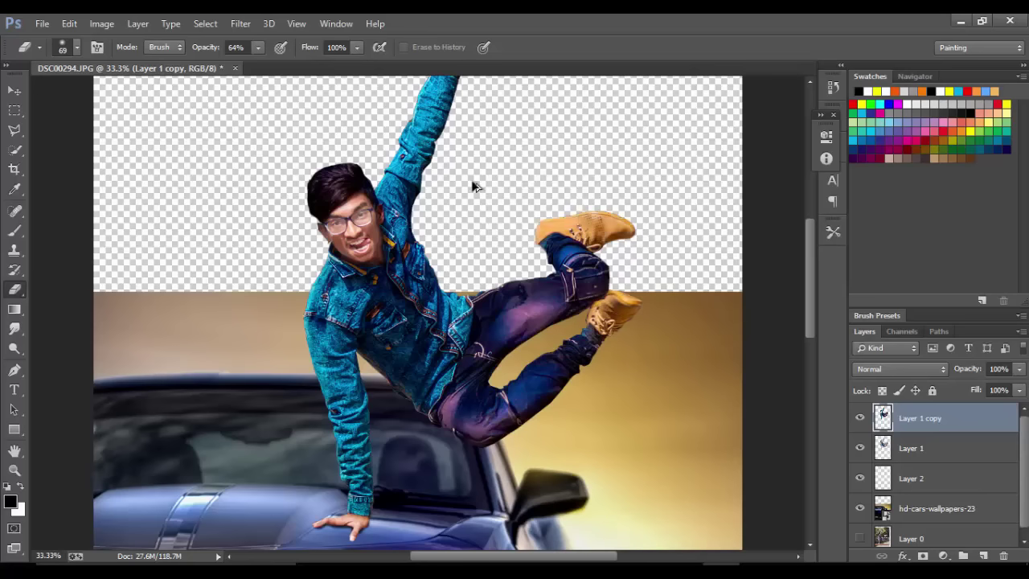
pyautogui.click(258, 47)
pyautogui.click(600, 241)
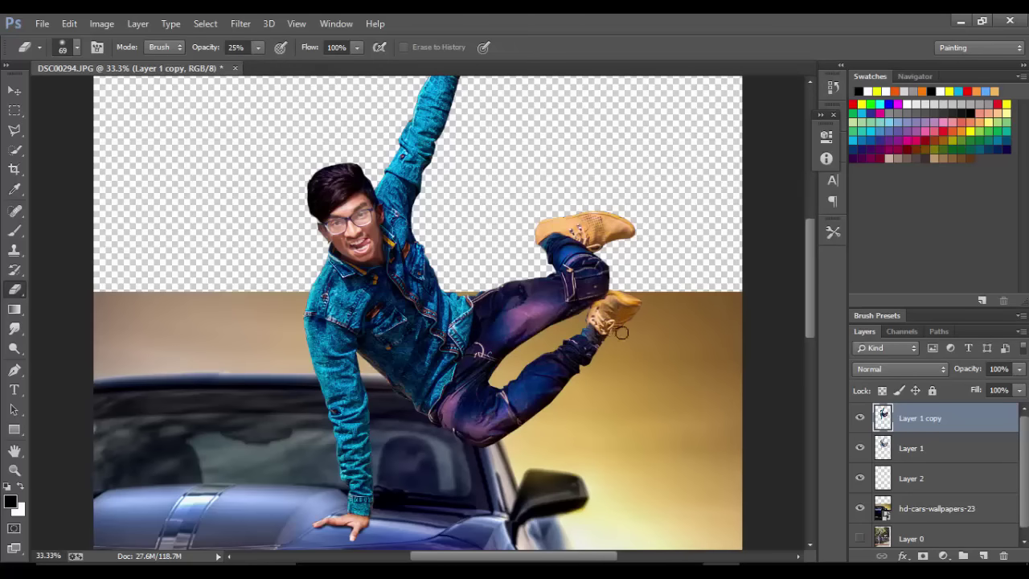
pyautogui.scroll(5, 462, 169)
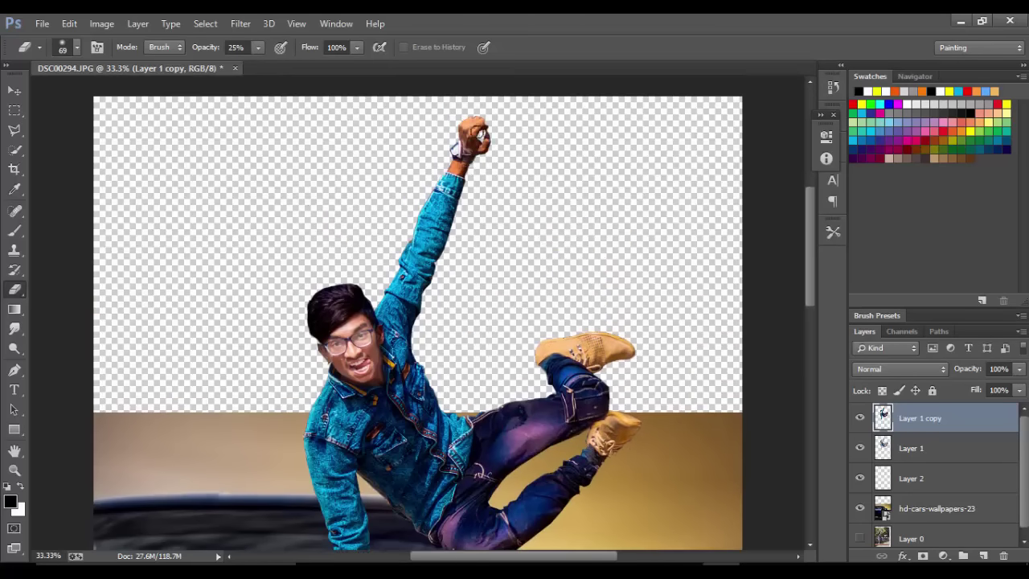
pyautogui.moveTo(478, 133); pyautogui.dragTo(481, 161)
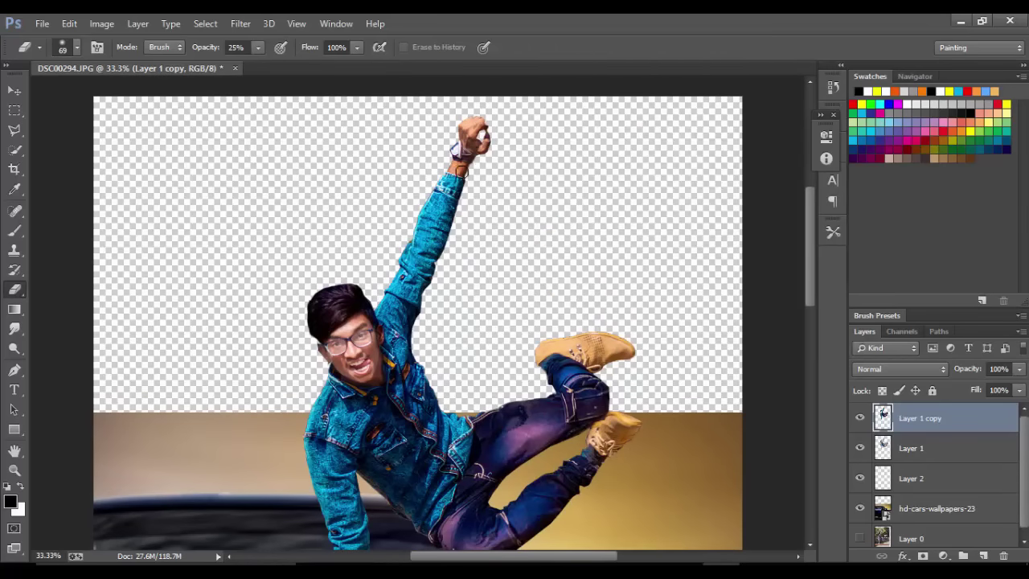
pyautogui.scroll(-3, 530, 206)
pyautogui.scroll(-1, 530, 206)
# - Toggle Layer 1 copy's visibility to compare, then select the hd-cars-wallpapers-23 layer
pyautogui.scroll(1, 531, 206)
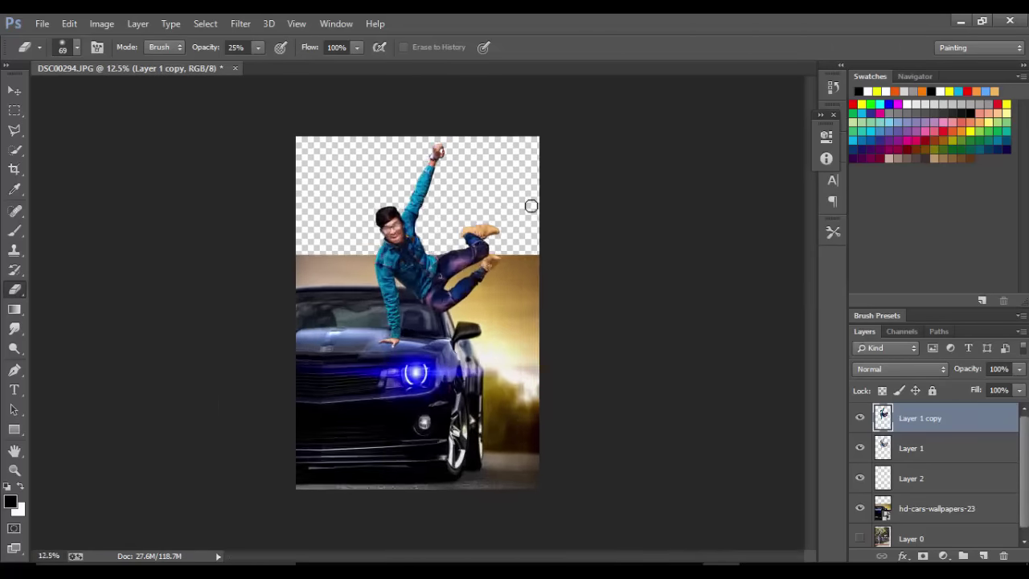
pyautogui.scroll(1, 538, 211)
pyautogui.click(861, 416)
pyautogui.click(861, 416)
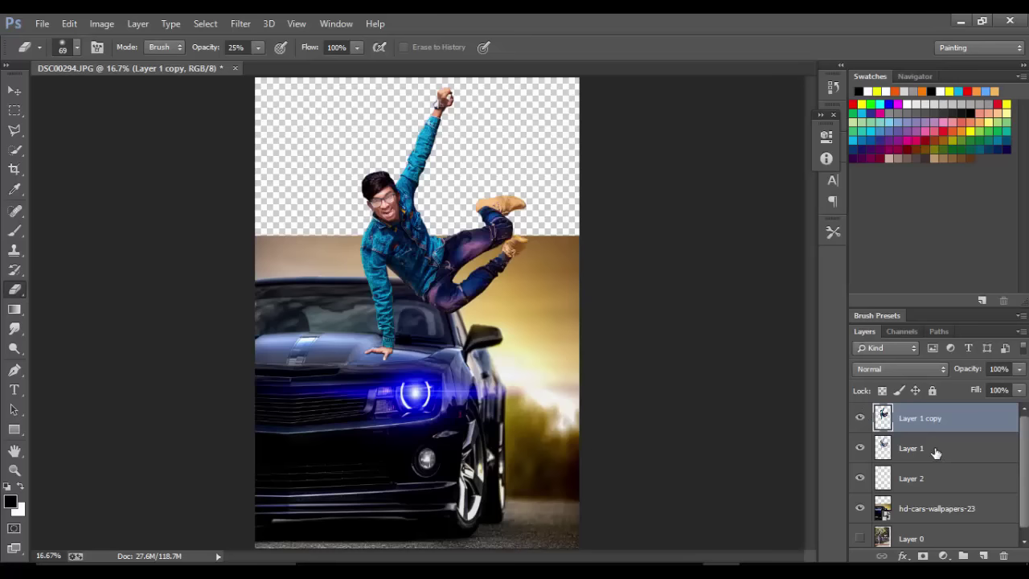
pyautogui.click(945, 481)
pyautogui.click(953, 506)
# - Draw a Polygonal Lasso selection around the band of background above the car roof
pyautogui.click(15, 91)
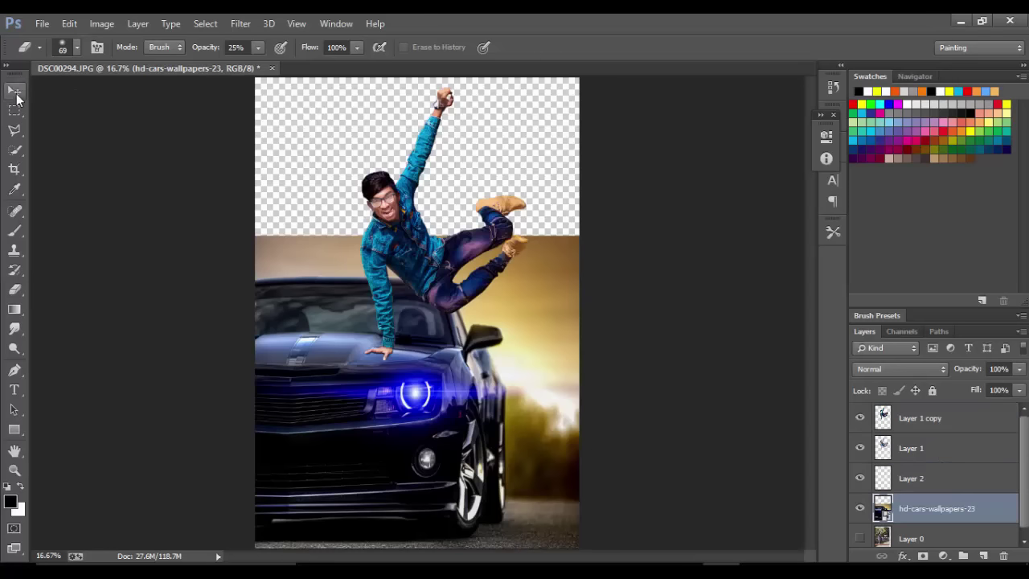
pyautogui.click(17, 132)
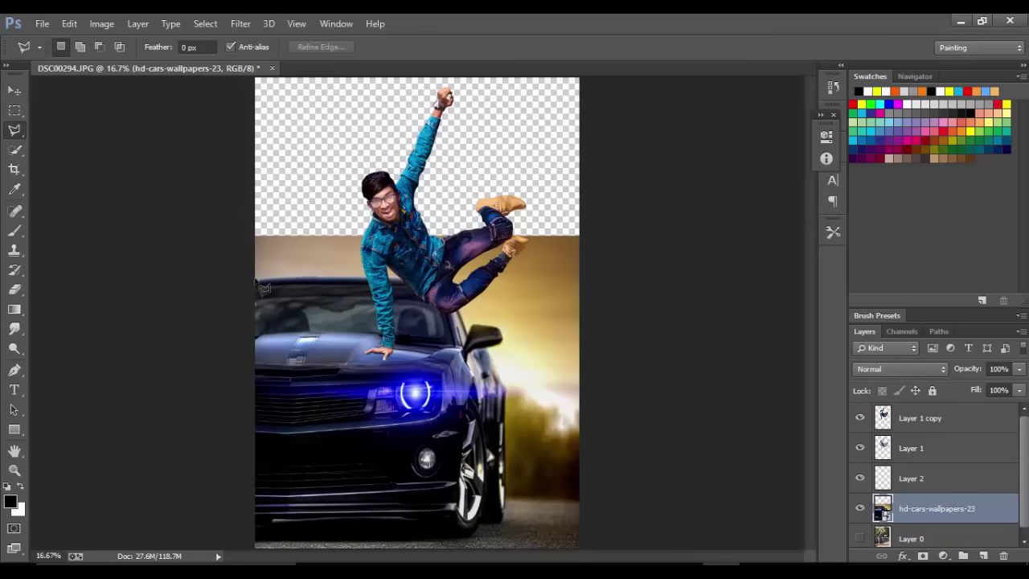
pyautogui.click(261, 288)
pyautogui.click(401, 278)
pyautogui.click(455, 288)
pyautogui.click(458, 305)
pyautogui.click(587, 306)
pyautogui.click(604, 159)
pyautogui.click(215, 171)
pyautogui.click(254, 277)
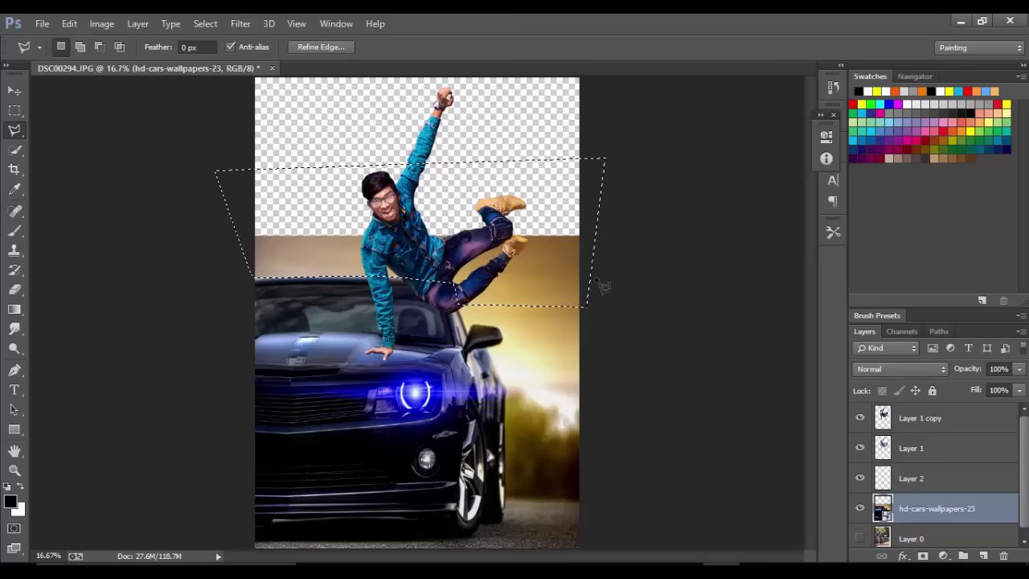
# - Rasterize the car wallpaper layer and delete the selected band to transparency
pyautogui.rightClick(897, 519)
pyautogui.click(748, 185)
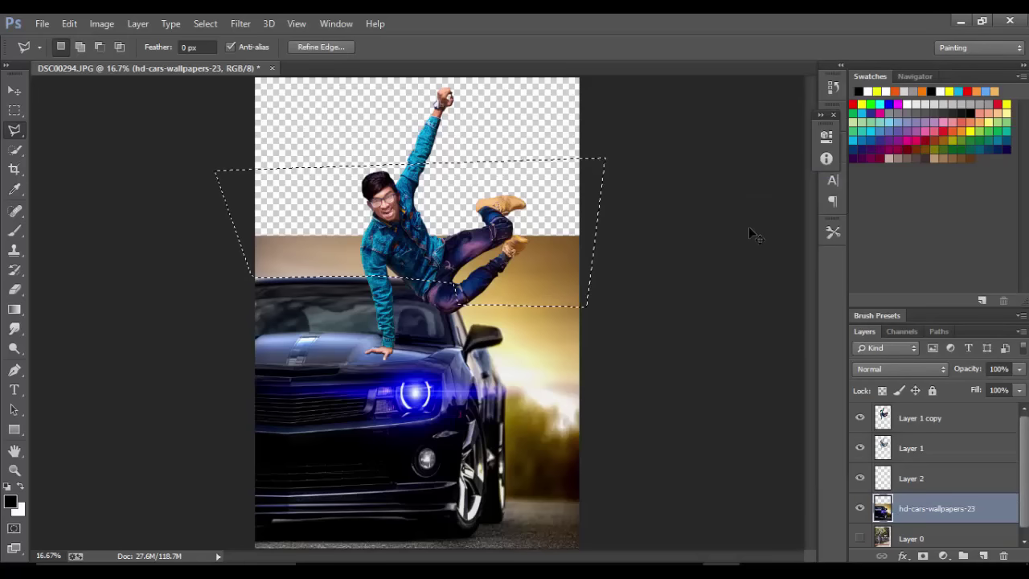
pyautogui.hotkey('ctrl', 'd')
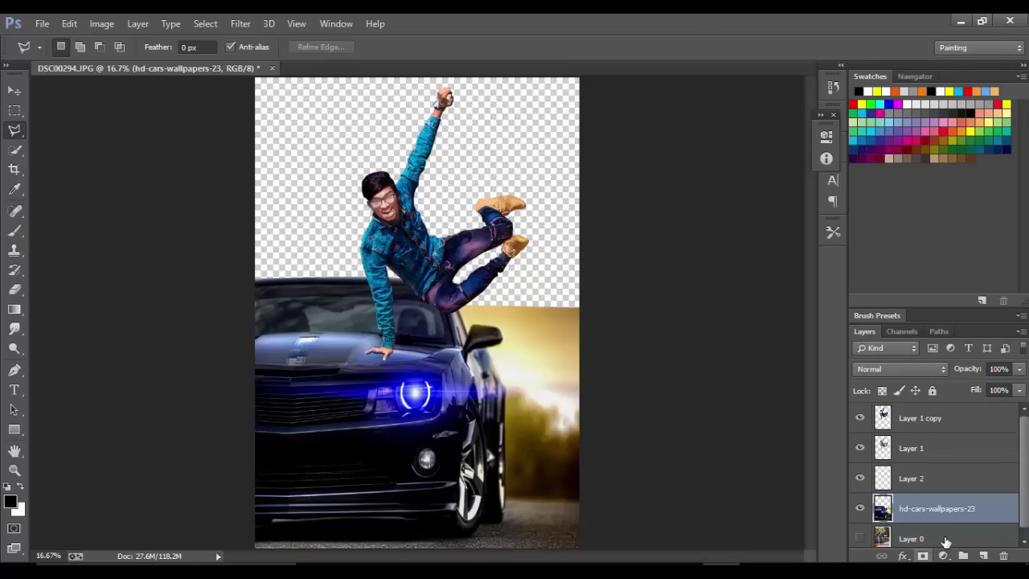
# - Add a Solid Color fill layer above Layer 0, starting from blue 0018ff
pyautogui.click(983, 555)
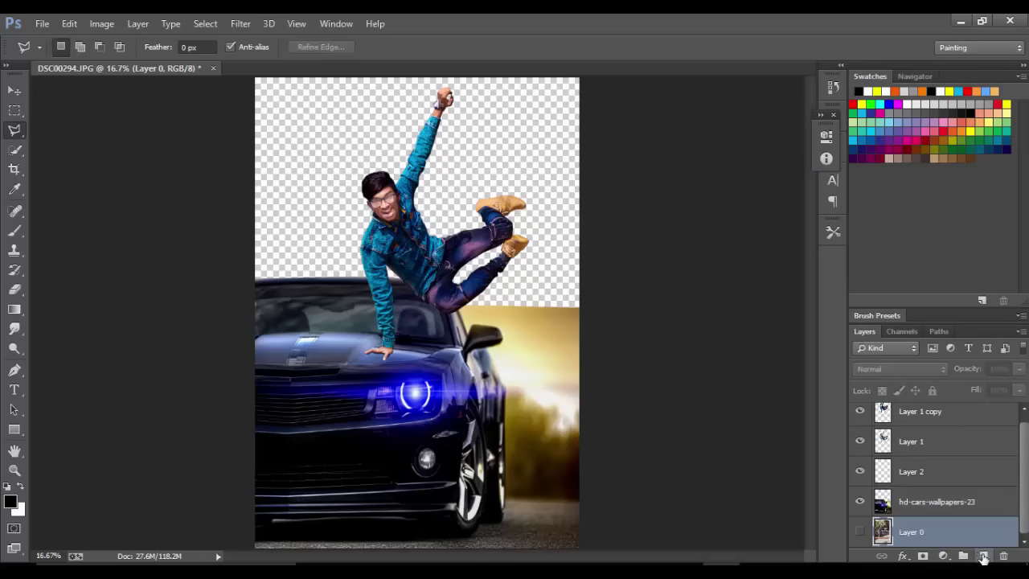
pyautogui.click(942, 555)
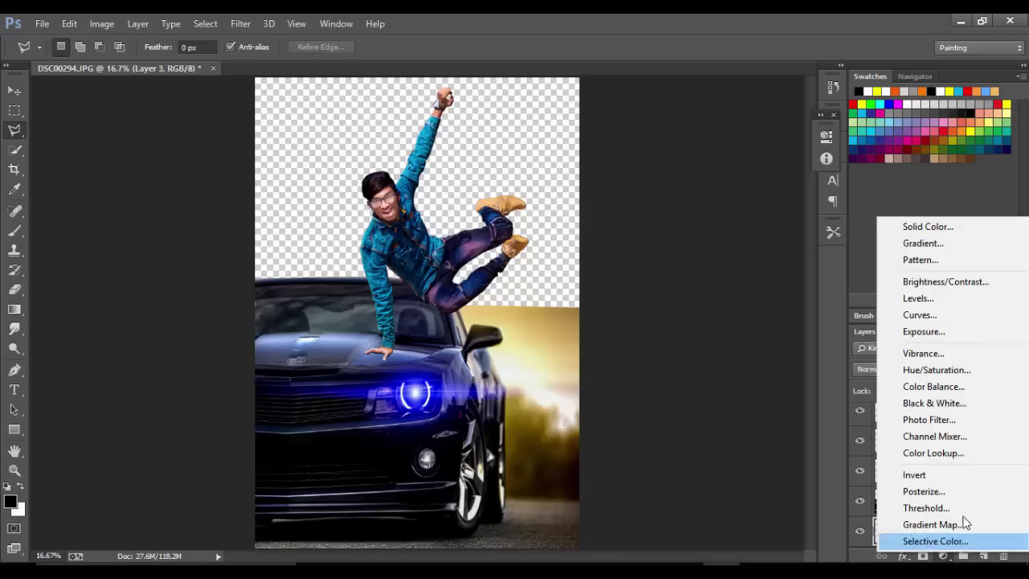
pyautogui.click(948, 227)
pyautogui.write('0018ff')
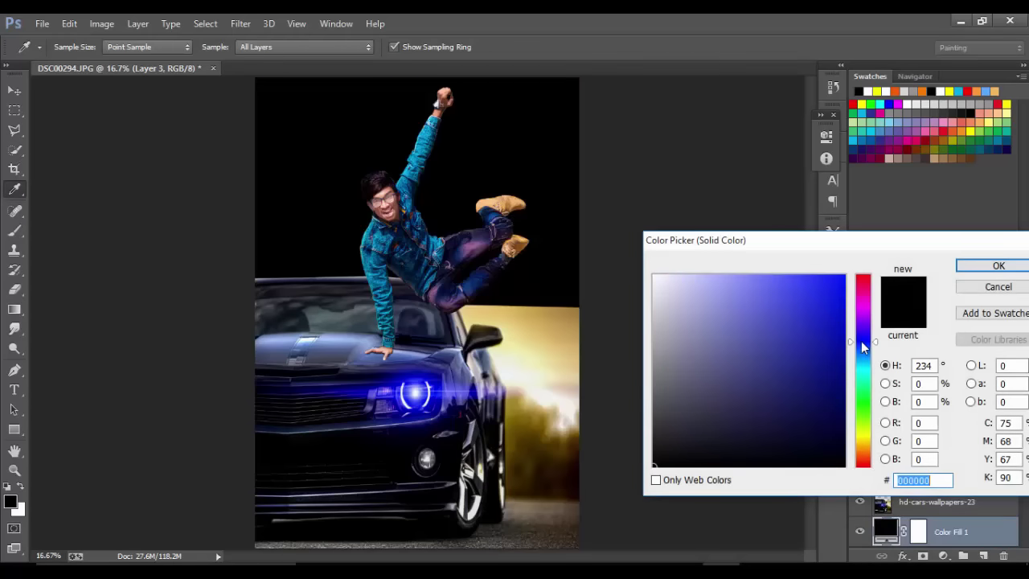
# - Lighten the fill colour to sky blue #6094ff and confirm it
pyautogui.click(783, 275)
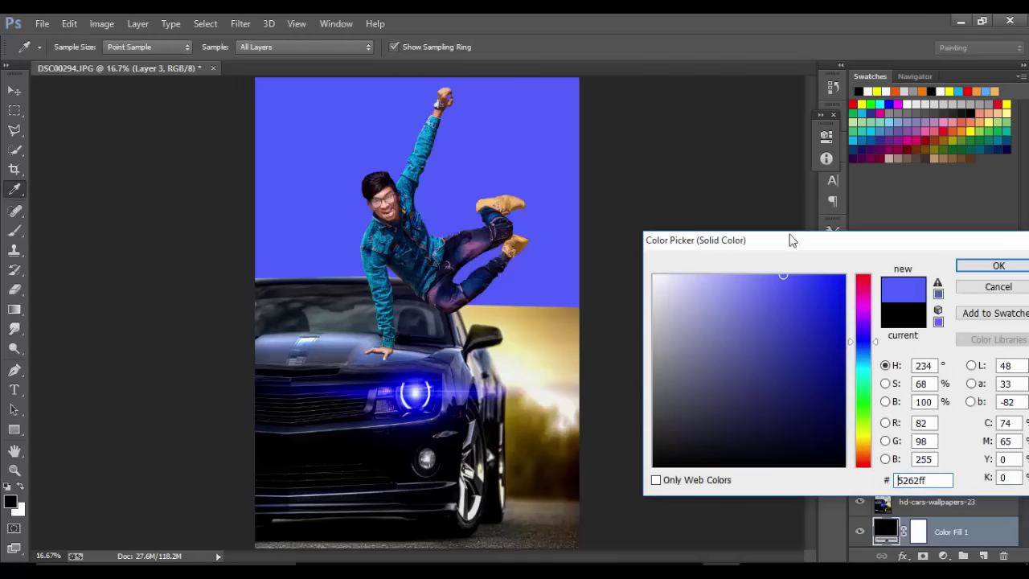
pyautogui.click(862, 350)
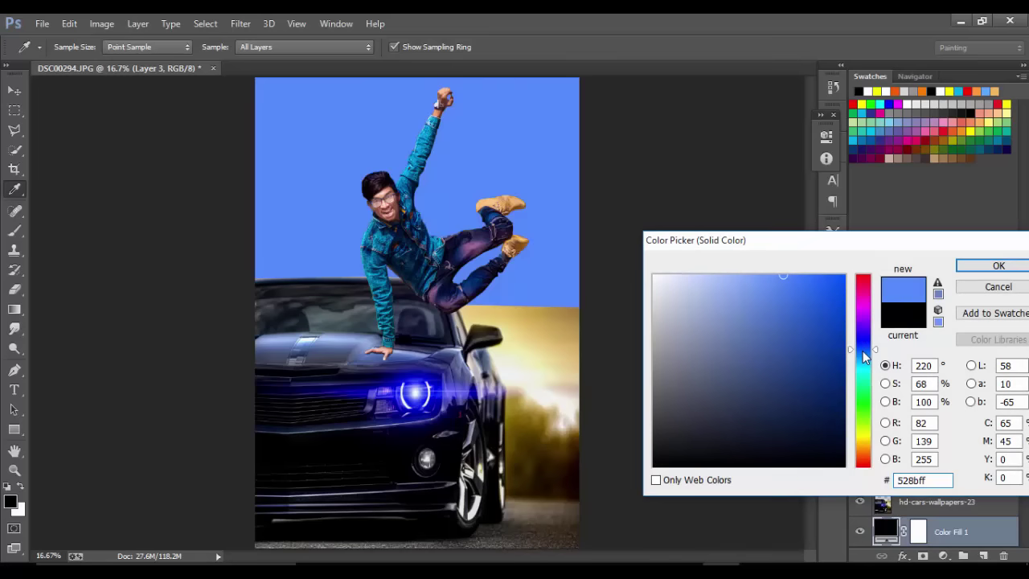
pyautogui.moveTo(862, 350); pyautogui.dragTo(864, 354)
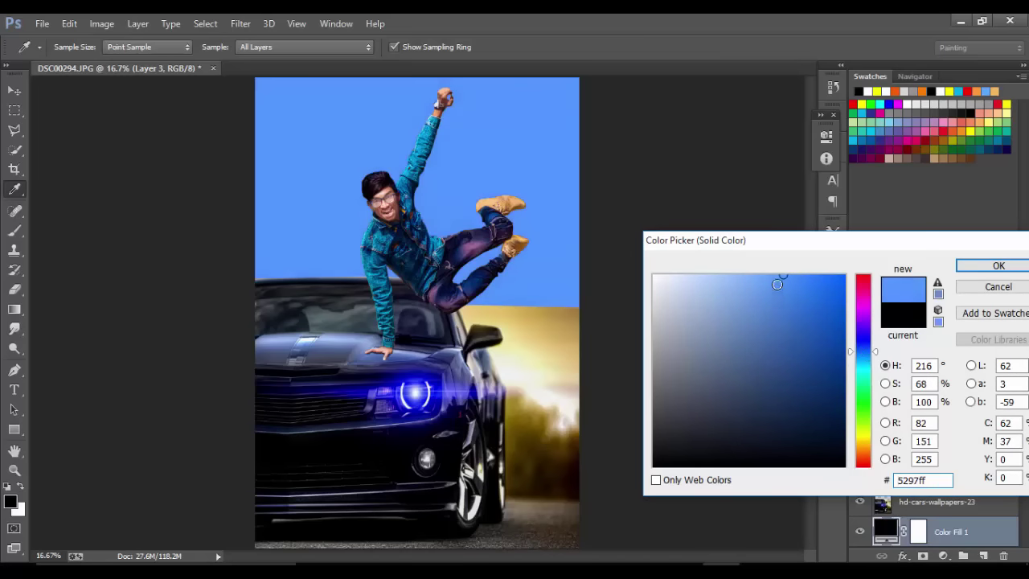
pyautogui.moveTo(777, 284); pyautogui.dragTo(772, 274)
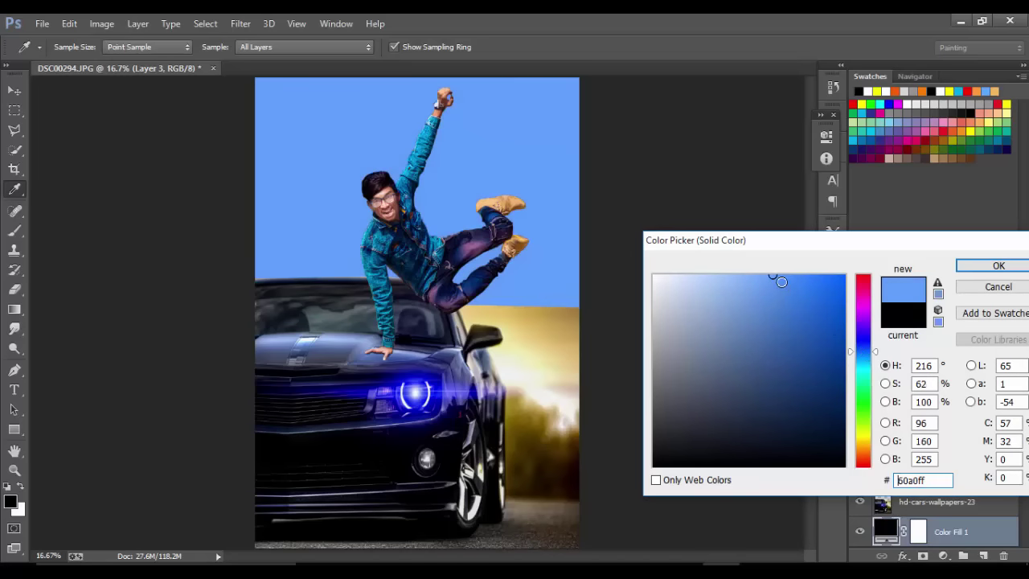
pyautogui.moveTo(855, 348); pyautogui.dragTo(860, 350)
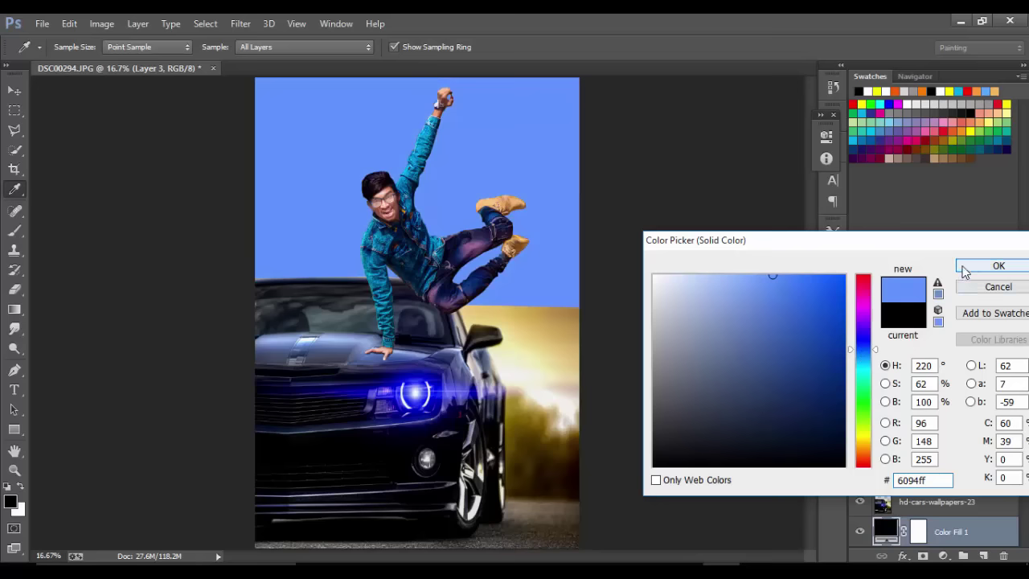
pyautogui.click(995, 266)
pyautogui.scroll(-1, 932, 490)
pyautogui.scroll(1, 948, 487)
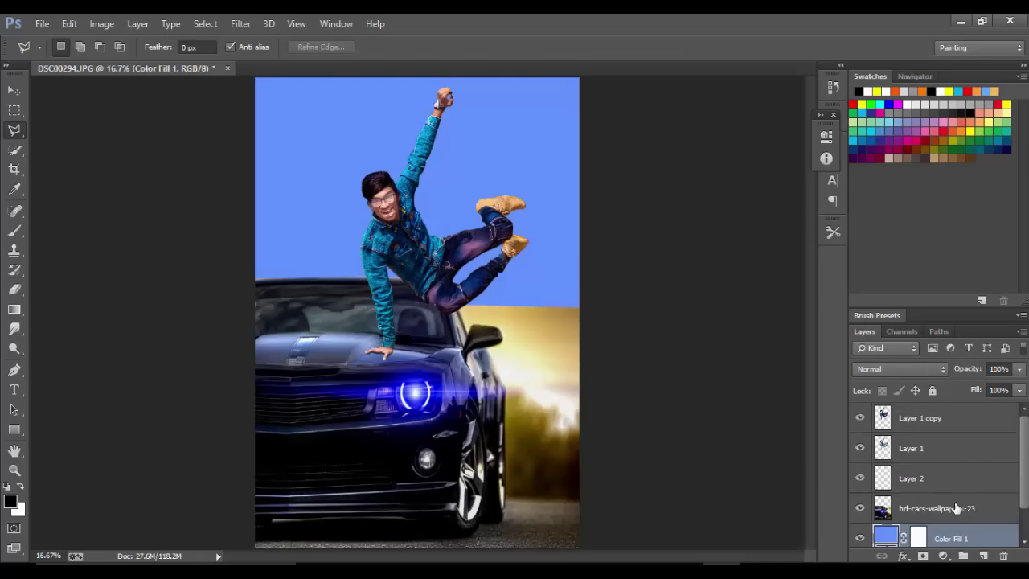
pyautogui.scroll(-1, 934, 483)
pyautogui.scroll(-1, 956, 518)
# - On hd-cars-wallpapers-23, fade the top edge into the sky with a 1053 px eraser at 100%
pyautogui.click(938, 480)
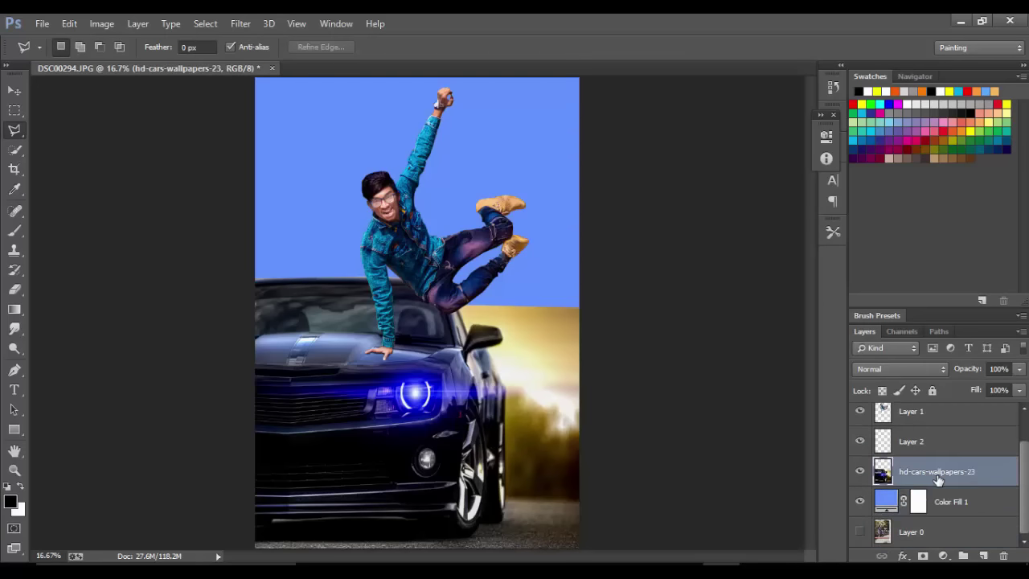
pyautogui.click(15, 289)
pyautogui.rightClick(593, 337)
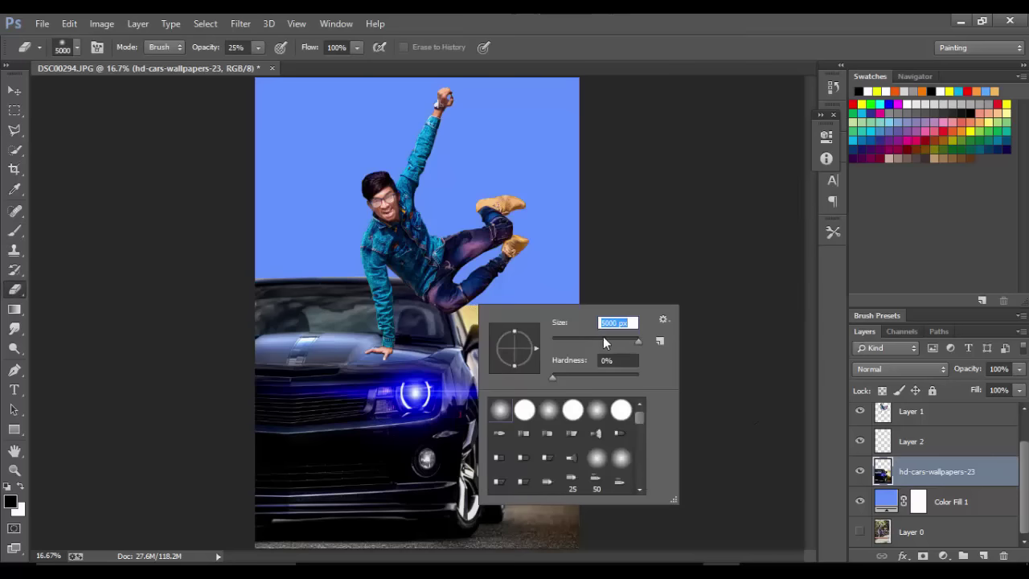
pyautogui.moveTo(625, 342); pyautogui.dragTo(632, 343)
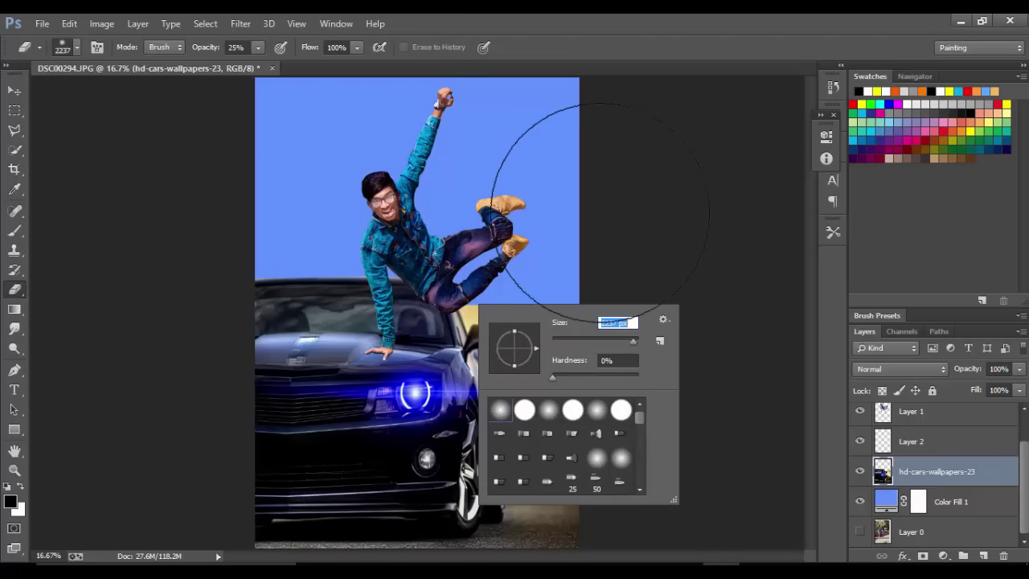
pyautogui.press('Return')
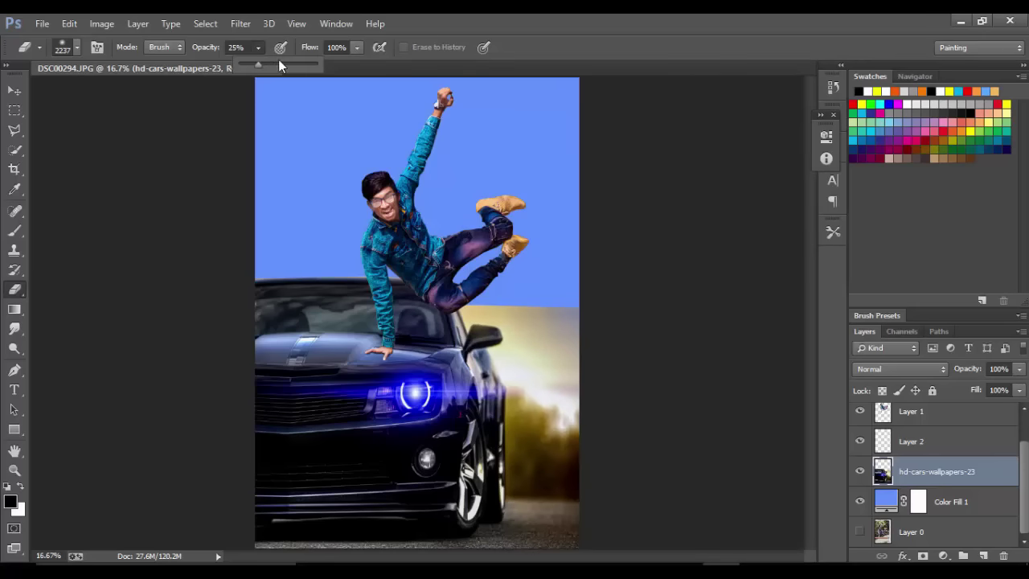
pyautogui.press('0')
pyautogui.rightClick(628, 213)
pyautogui.moveTo(627, 215); pyautogui.dragTo(611, 215)
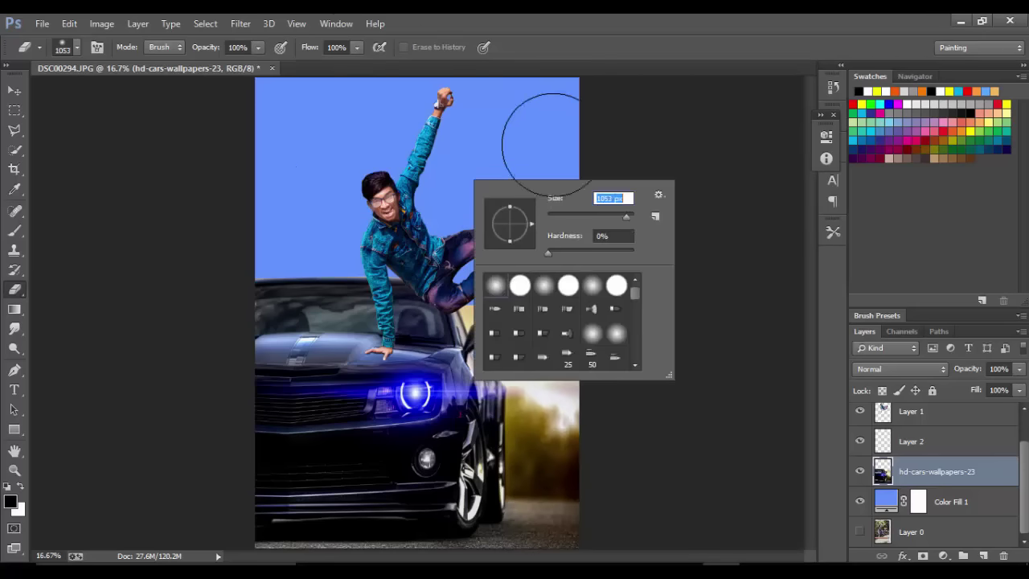
pyautogui.press('Return')
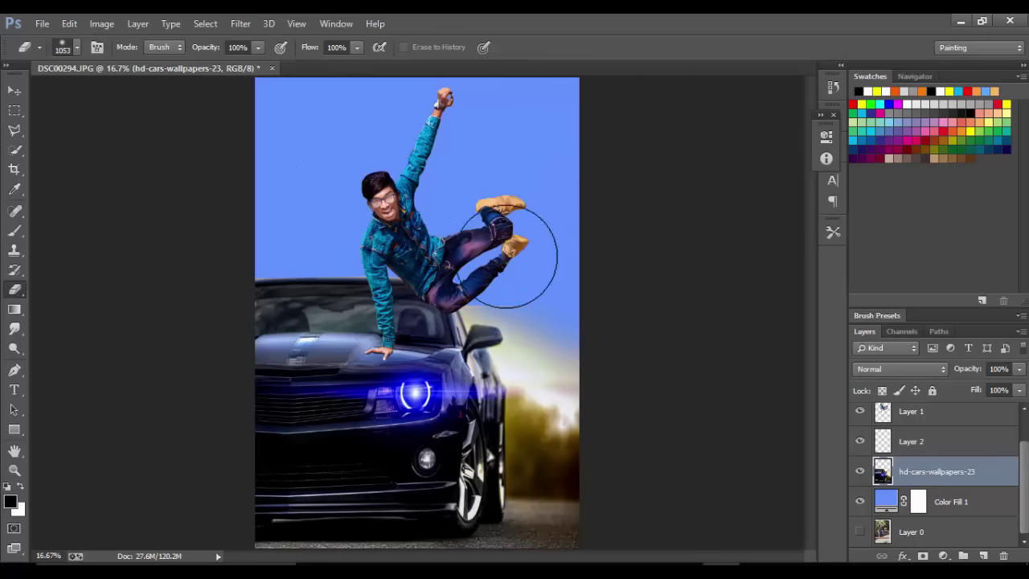
pyautogui.moveTo(577, 322); pyautogui.dragTo(582, 356)
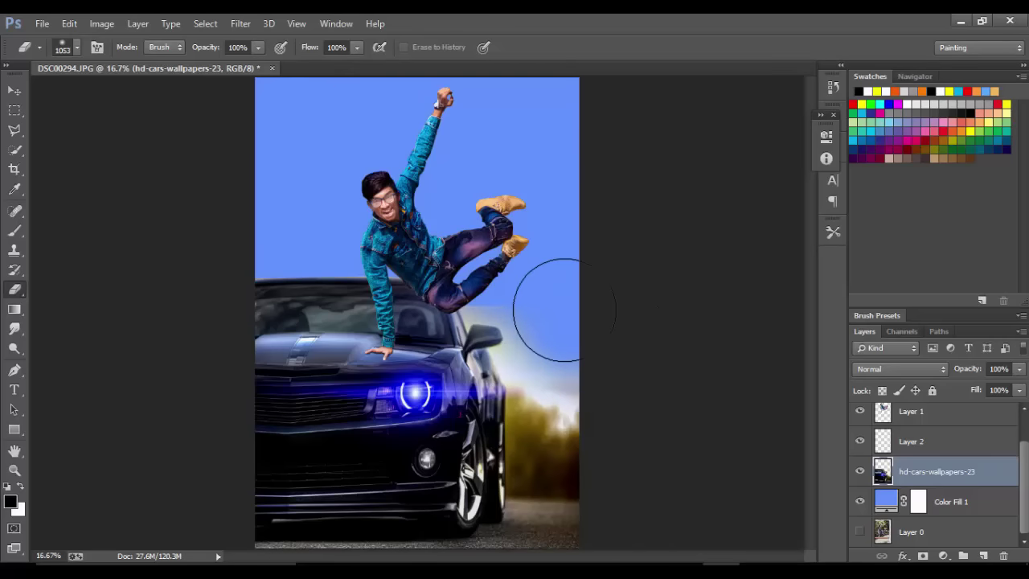
# - Shrink the eraser to a small brush and lower its opacity to 39%
pyautogui.rightClick(577, 246)
pyautogui.click(672, 280)
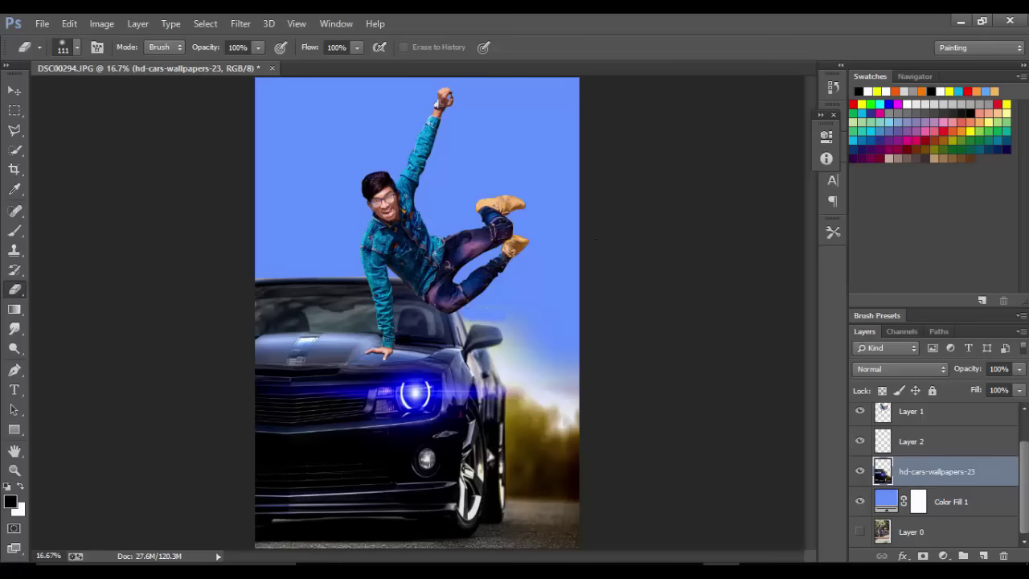
pyautogui.click(258, 50)
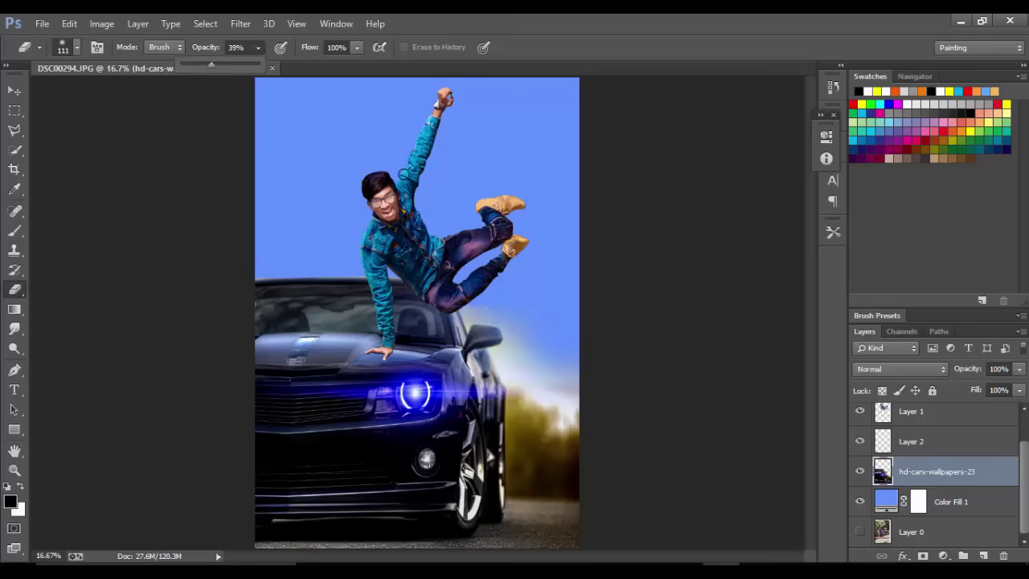
pyautogui.click(472, 301)
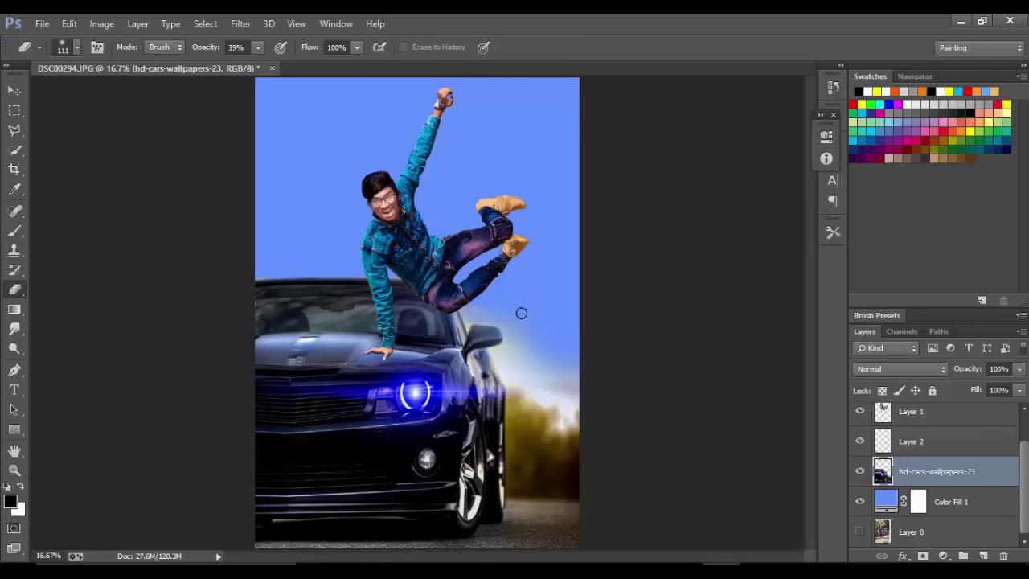
pyautogui.rightClick(544, 197)
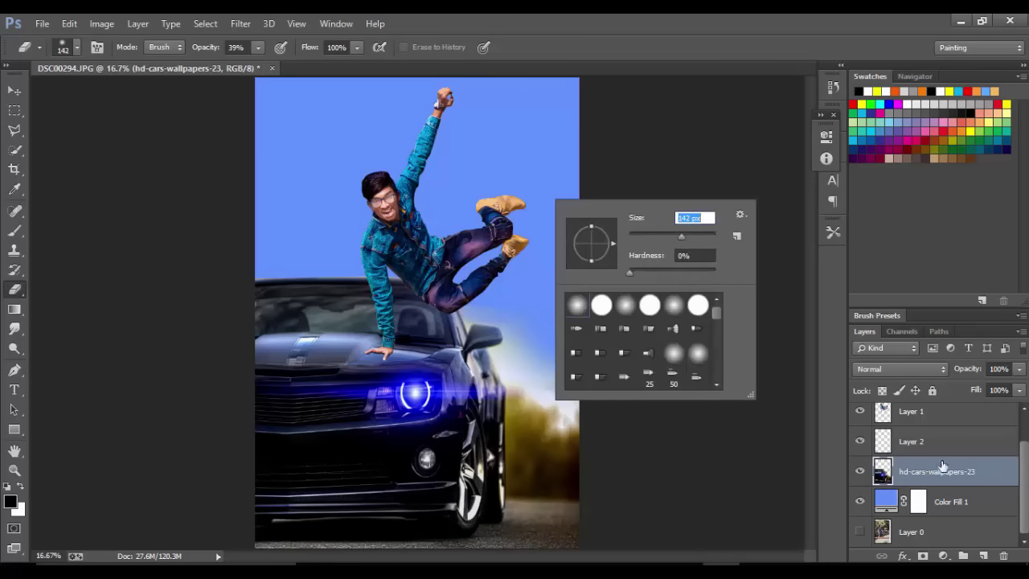
# - Add a new empty Layer 3 above Color Fill 1 and ready a white brush
pyautogui.click(970, 504)
pyautogui.click(983, 555)
pyautogui.press('b')
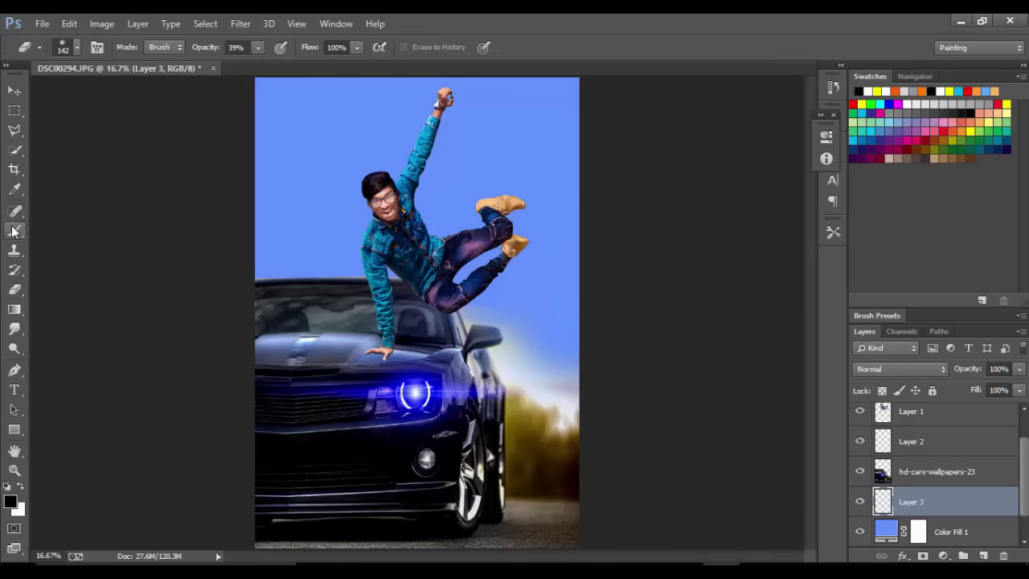
pyautogui.press('x')
pyautogui.rightClick(492, 225)
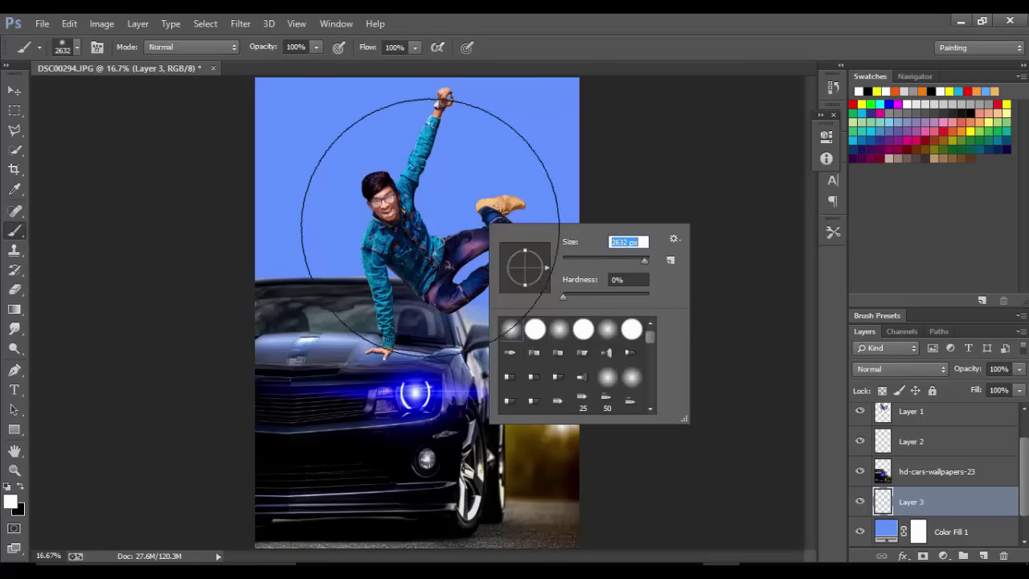
# - Paint a soft white glow around the man with a 2632 px brush and enlarge it to about 149%
pyautogui.moveTo(643, 265); pyautogui.dragTo(643, 261)
pyautogui.click(378, 217)
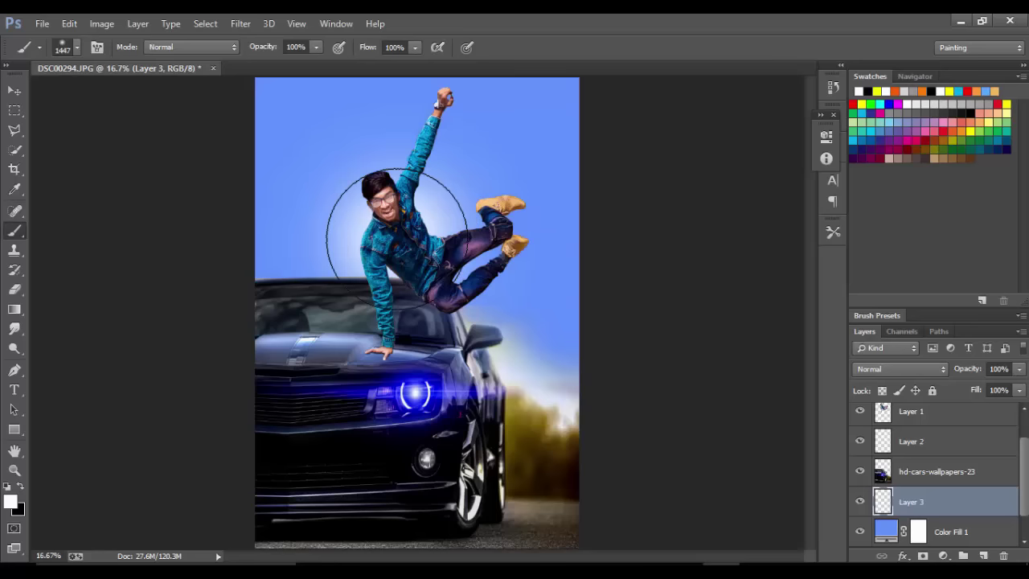
pyautogui.hotkey('ctrl', 't')
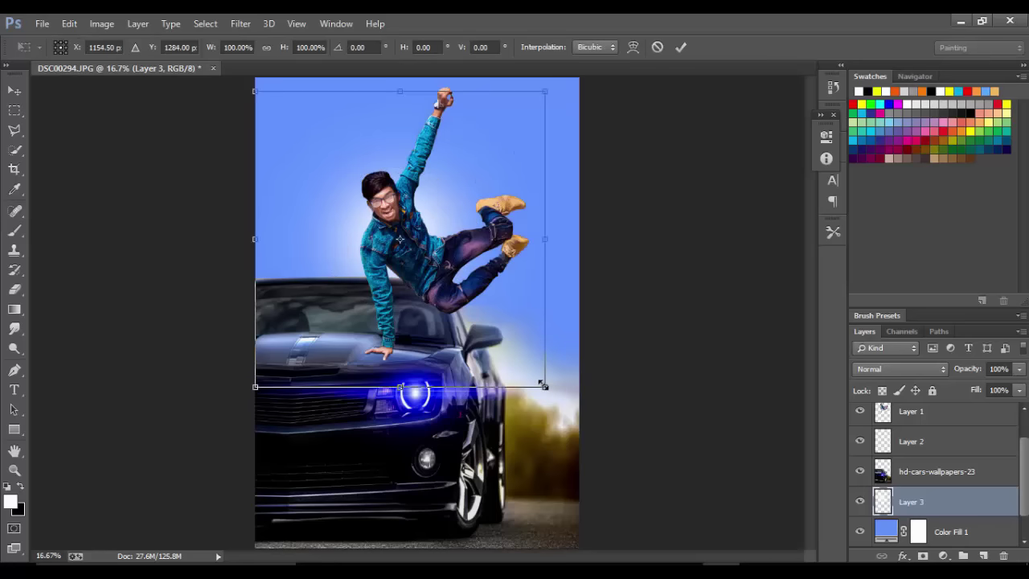
pyautogui.moveTo(541, 383); pyautogui.dragTo(691, 518)
pyautogui.moveTo(673, 374); pyautogui.dragTo(614, 318)
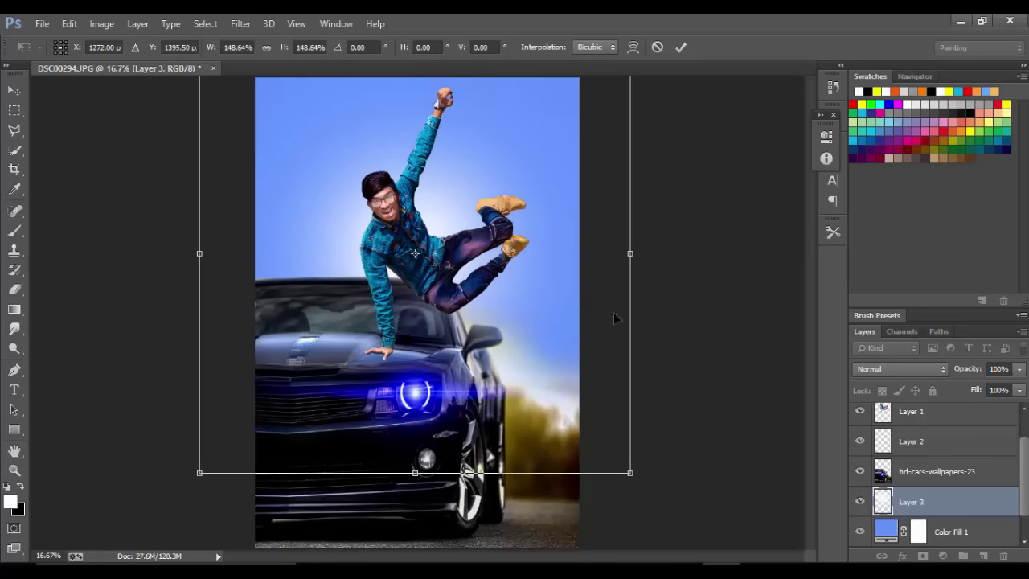
# - Scale the glow to about 185%, apply it, and lower Layer 3 opacity to 78%
pyautogui.hotkey('ctrl', '-')
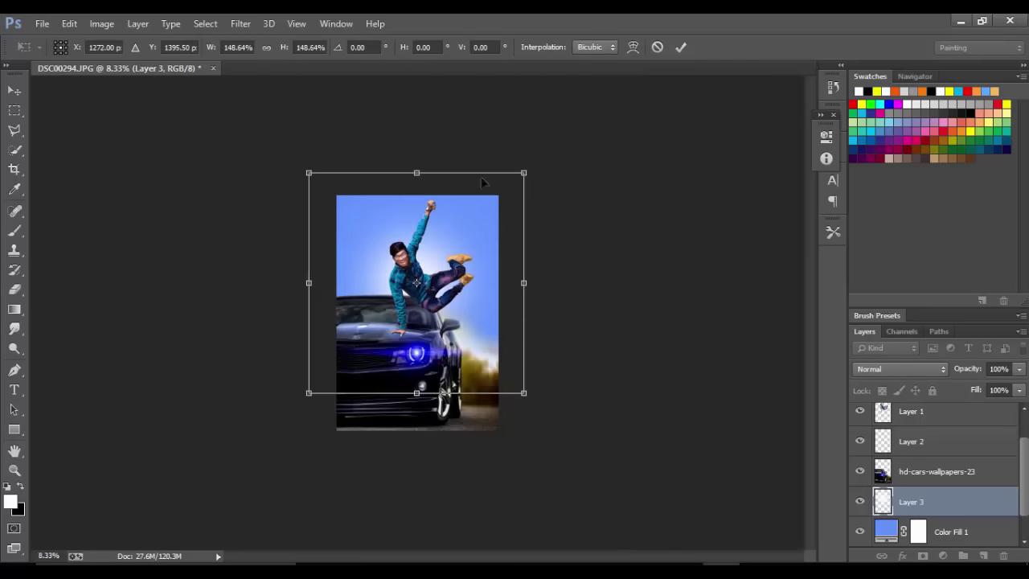
pyautogui.moveTo(523, 173); pyautogui.dragTo(567, 127)
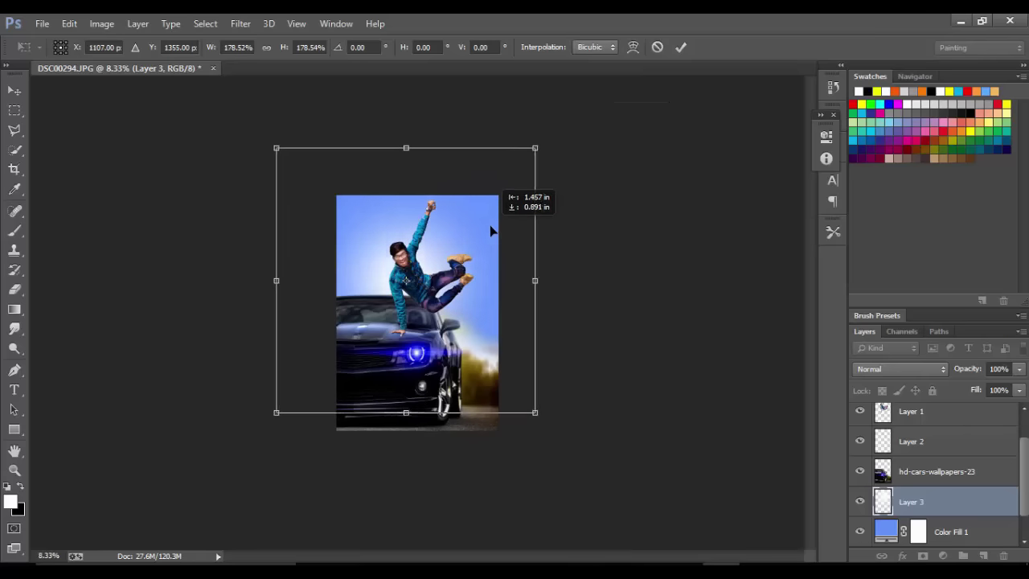
pyautogui.moveTo(520, 206); pyautogui.dragTo(497, 232)
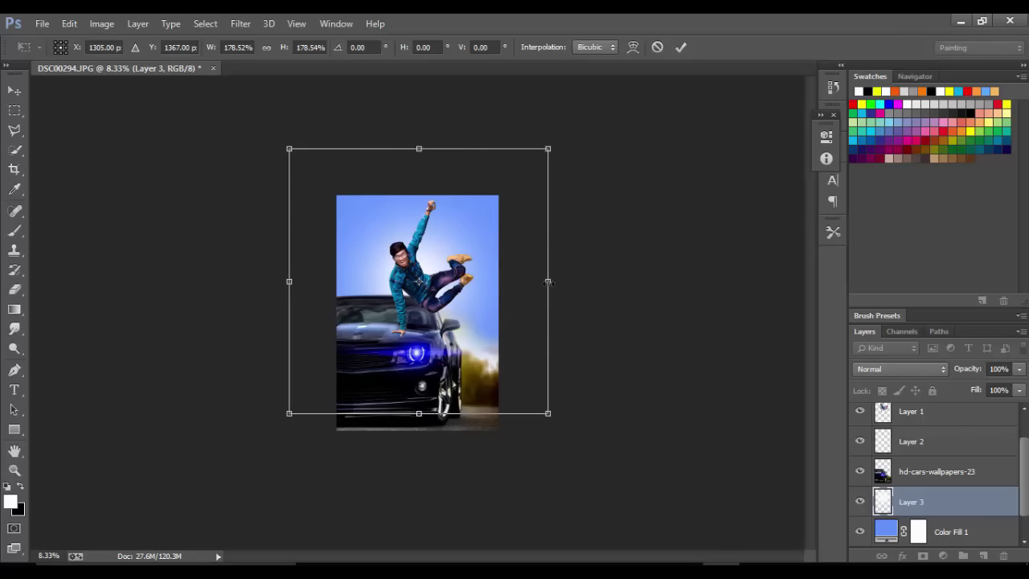
pyautogui.moveTo(548, 282); pyautogui.dragTo(558, 281)
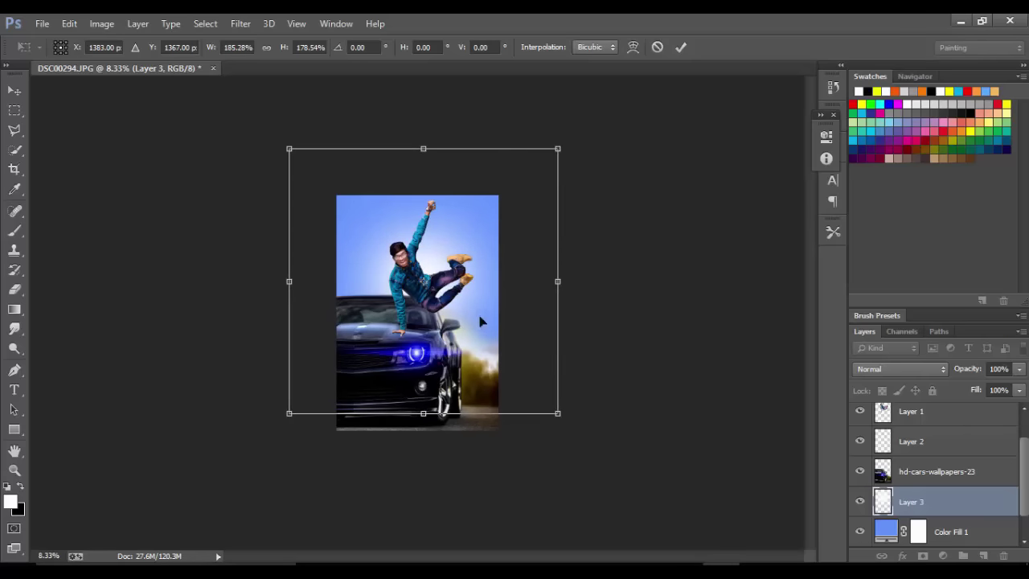
pyautogui.press('b')
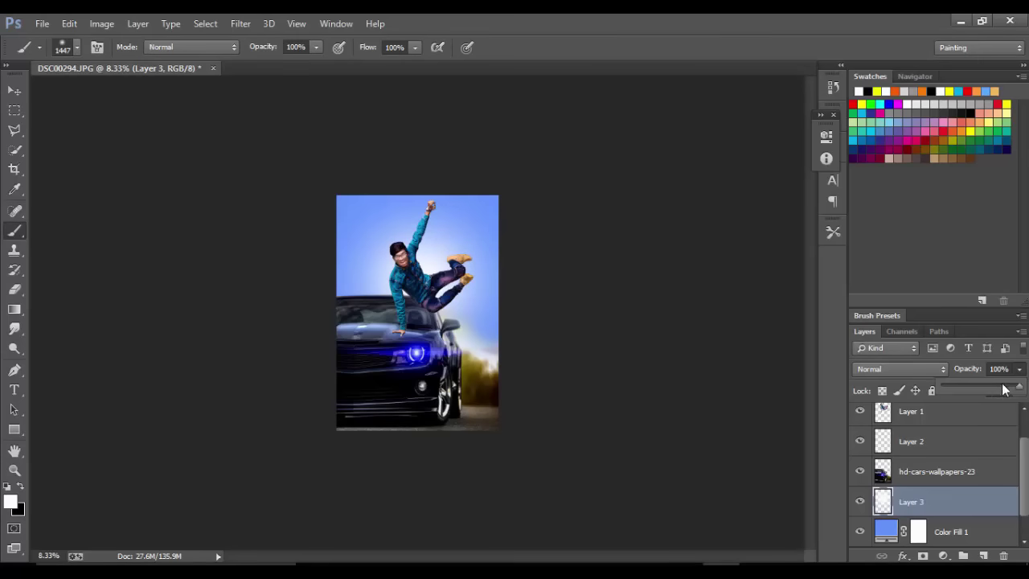
pyautogui.moveTo(1003, 389); pyautogui.dragTo(1000, 389)
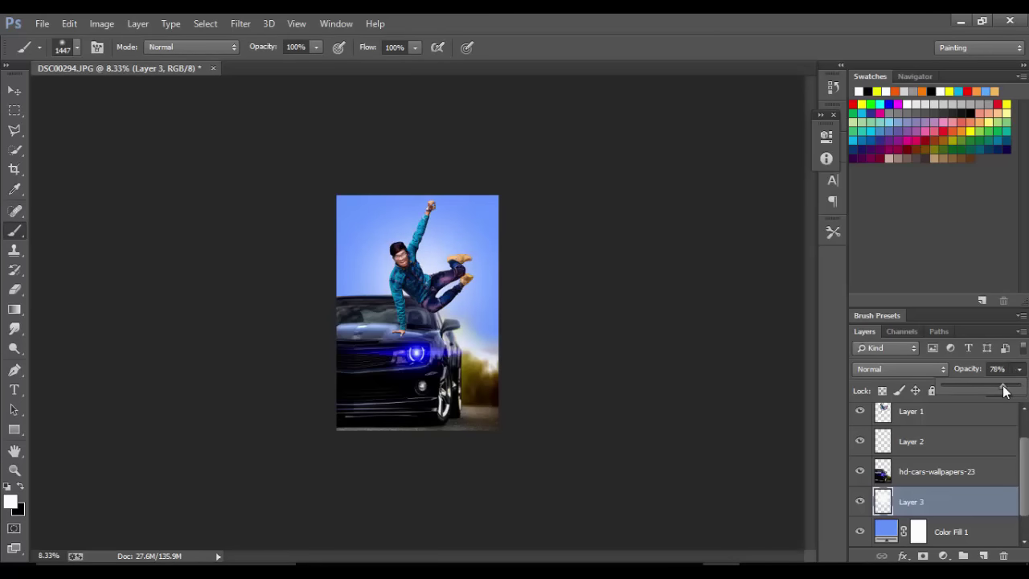
pyautogui.press('m')
pyautogui.hotkey('ctrl', '+')
pyautogui.hotkey('ctrl', '+')
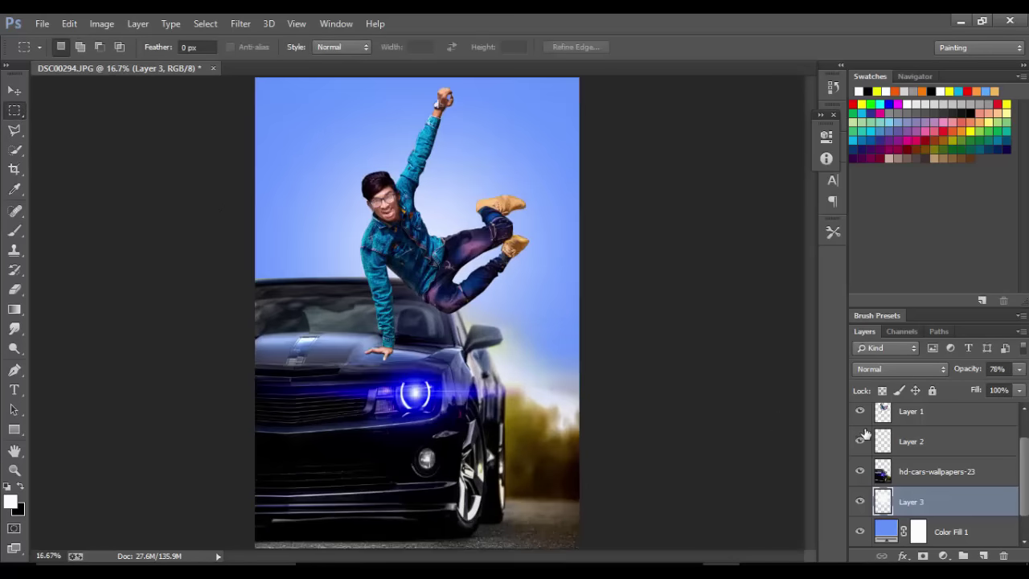
# - On a new layer above the car, paint soft blue (#327aff) light on the left
pyautogui.click(983, 554)
pyautogui.click(953, 482)
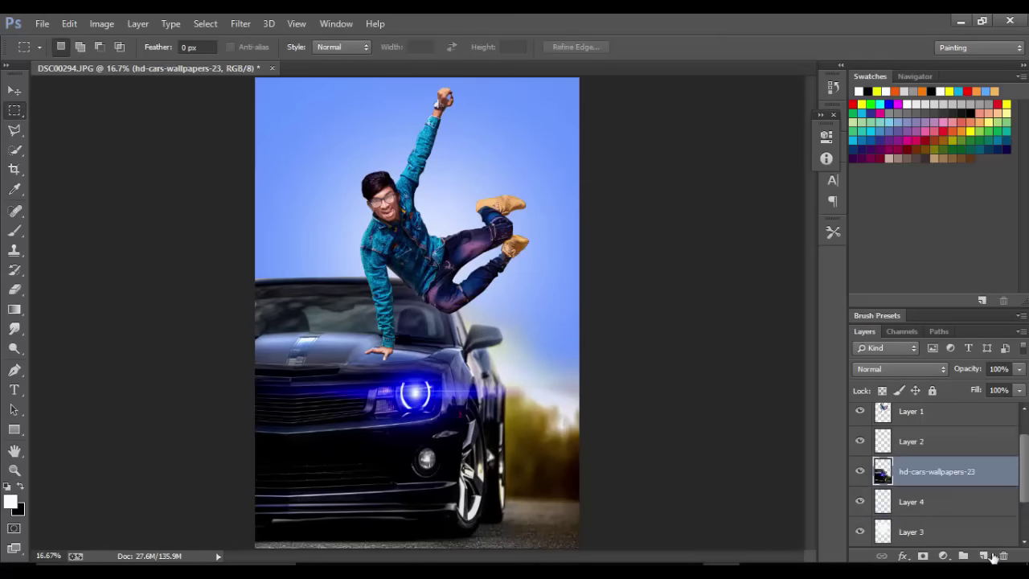
pyautogui.click(985, 557)
pyautogui.click(15, 231)
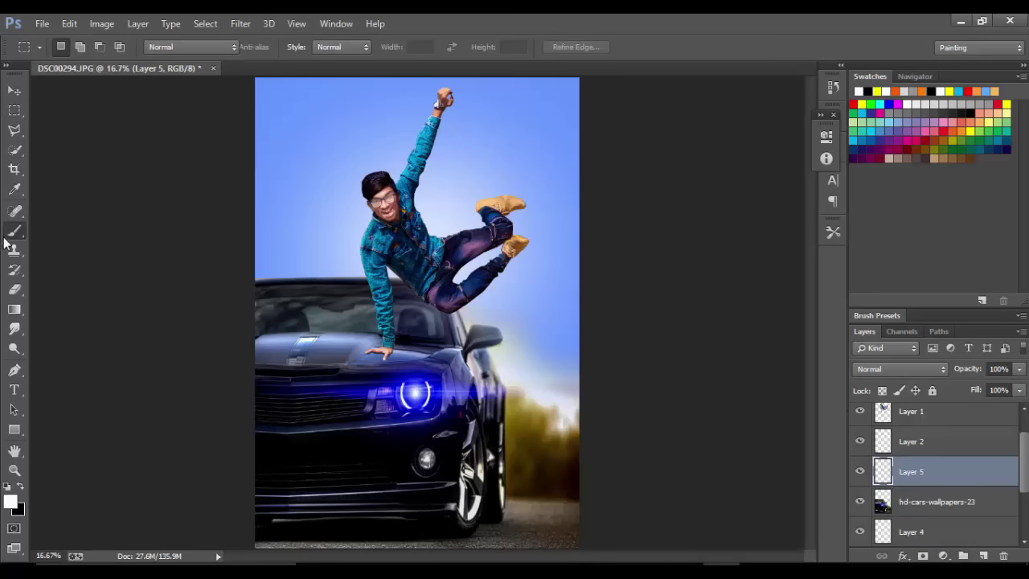
pyautogui.click(10, 501)
pyautogui.click(858, 351)
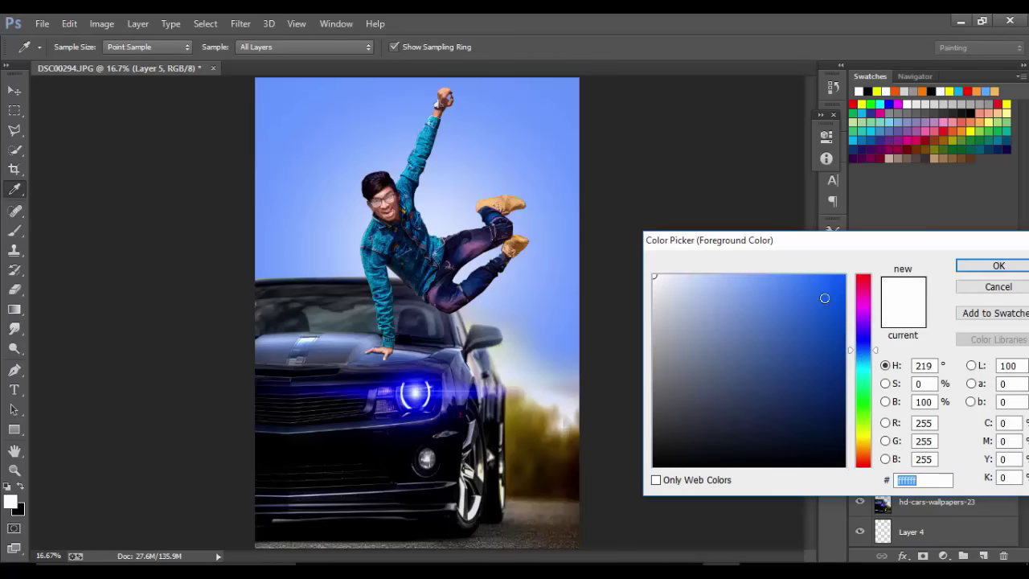
pyautogui.moveTo(823, 299); pyautogui.dragTo(807, 276)
pyautogui.click(984, 266)
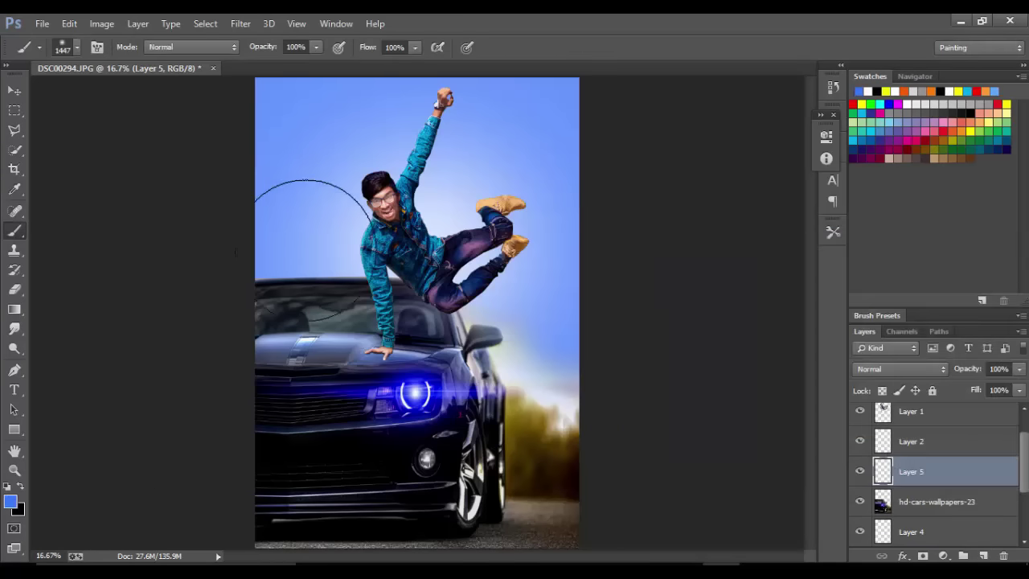
pyautogui.click(269, 233)
# - Set the blue light layer to Screen and stretch it to about 139.57% wide
pyautogui.click(896, 368)
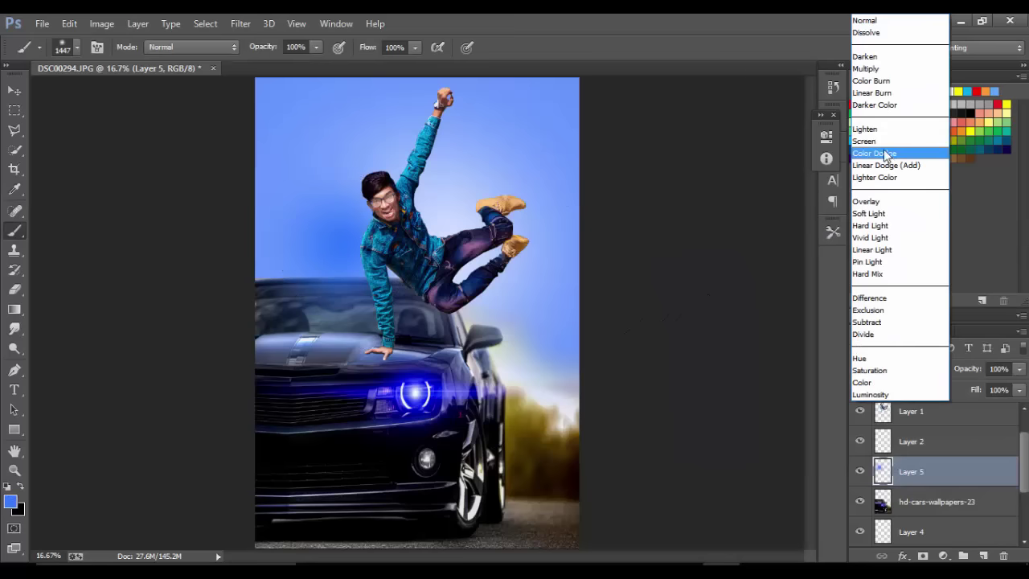
pyautogui.click(864, 141)
pyautogui.click(12, 94)
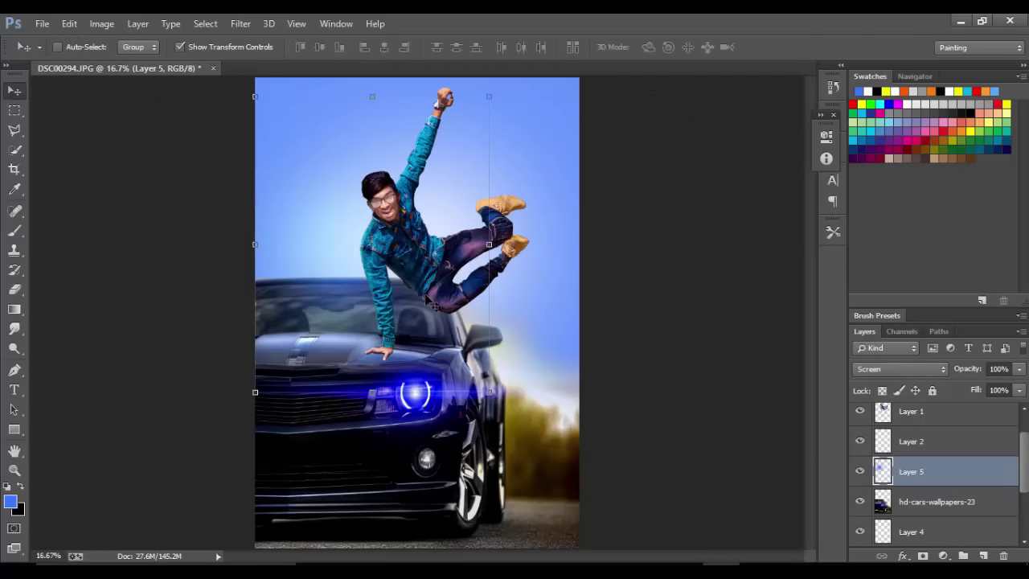
pyautogui.moveTo(433, 303)
pyautogui.mouseDown()
pyautogui.moveTo(464, 251)
pyautogui.moveTo(557, 231)
pyautogui.mouseUp()
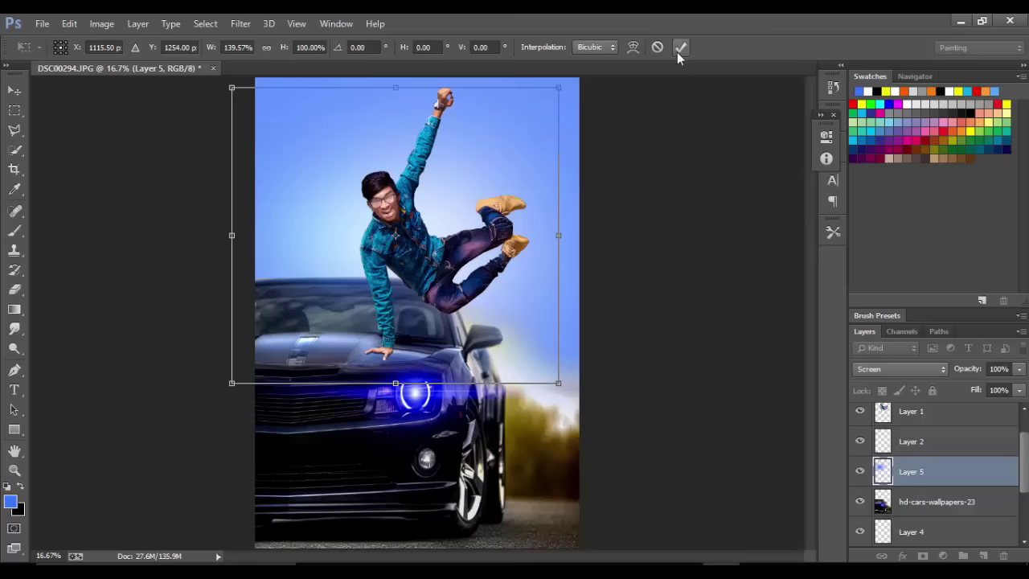
pyautogui.click(681, 46)
pyautogui.click(14, 110)
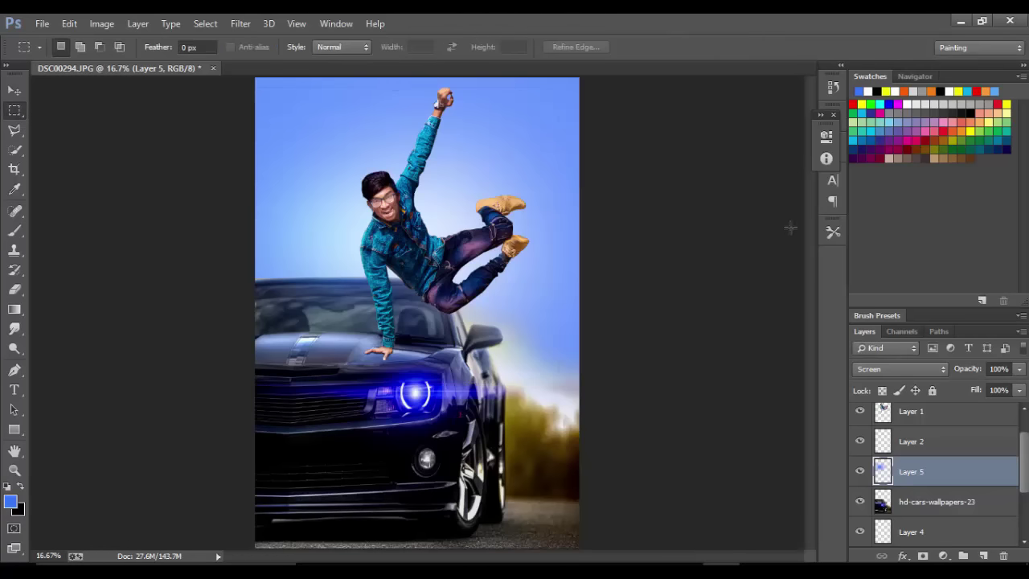
# - Zoom in on the jumping man and duplicate his layer, selecting Layer 1 copy
pyautogui.hotkey('ctrl', '-')
pyautogui.hotkey('ctrl', '+')
pyautogui.hotkey('ctrl', '+')
pyautogui.hotkey('ctrl', '+')
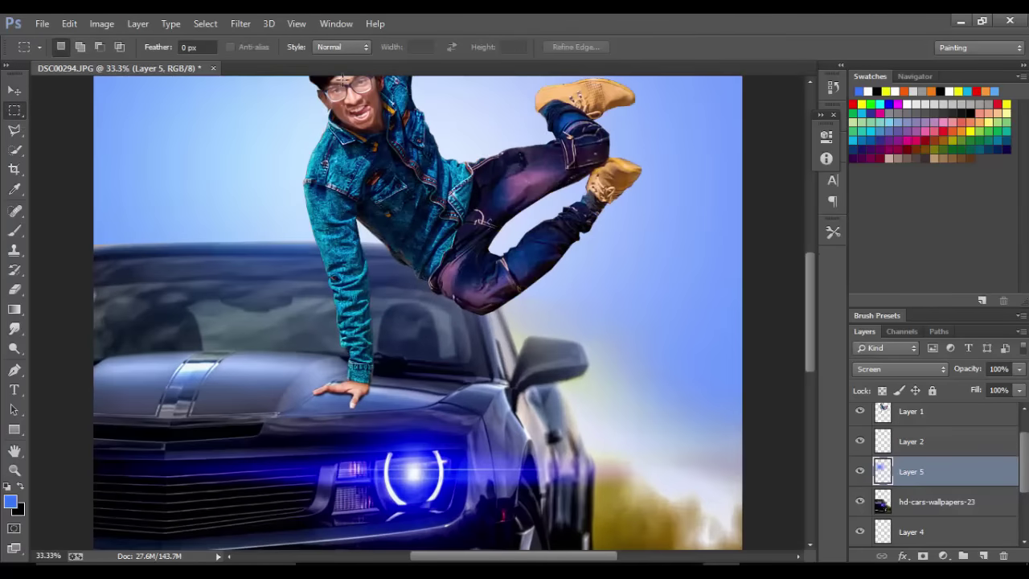
pyautogui.hotkey('ctrl', '+')
pyautogui.hotkey('ctrl', '+')
pyautogui.scroll(1, 906, 426)
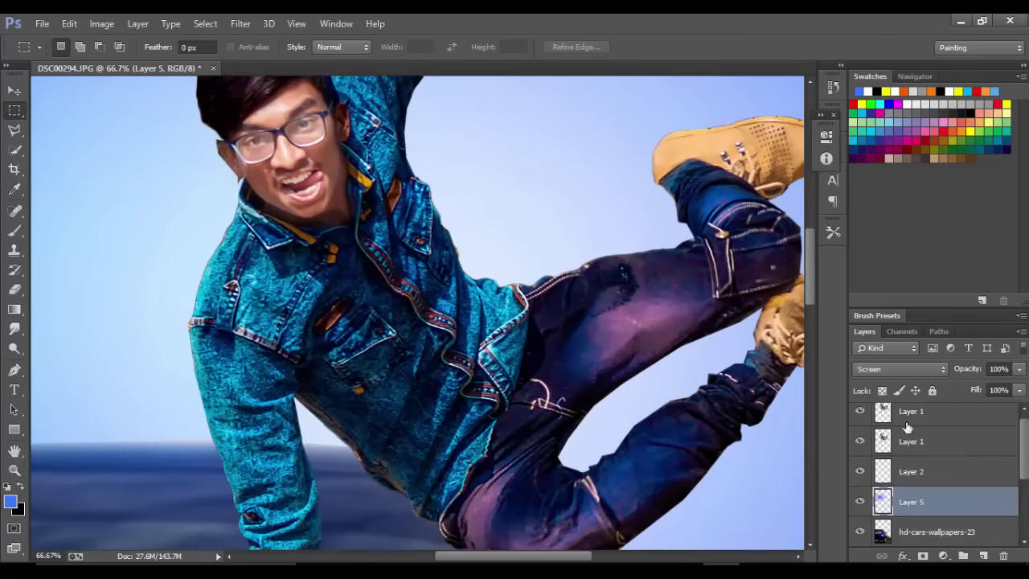
pyautogui.click(906, 426)
pyautogui.hotkey('ctrl', '+')
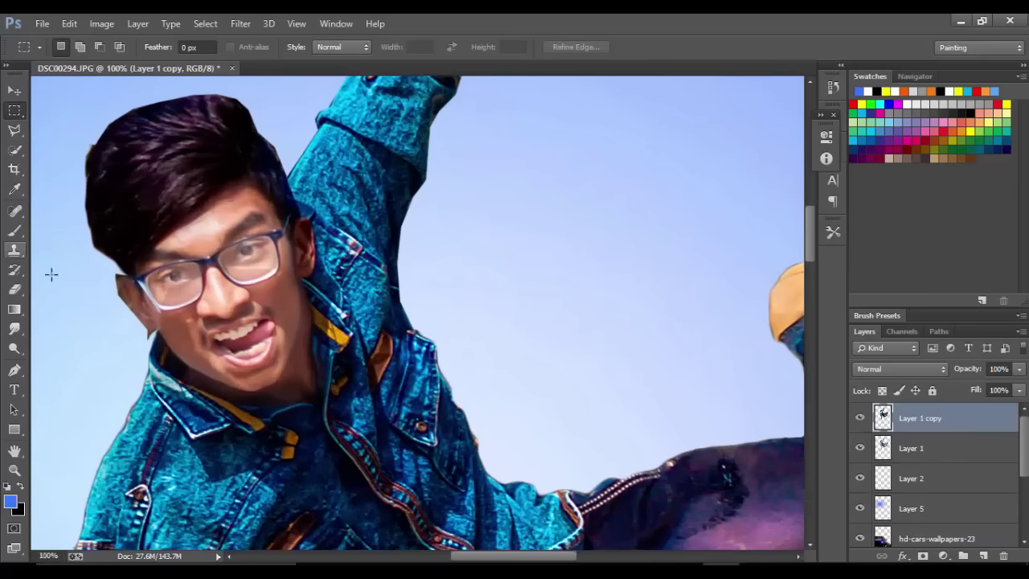
# - Set up the Smudge tool at 28% strength with a 24 px brush on the face edges
pyautogui.click(14, 328)
pyautogui.rightClick(291, 178)
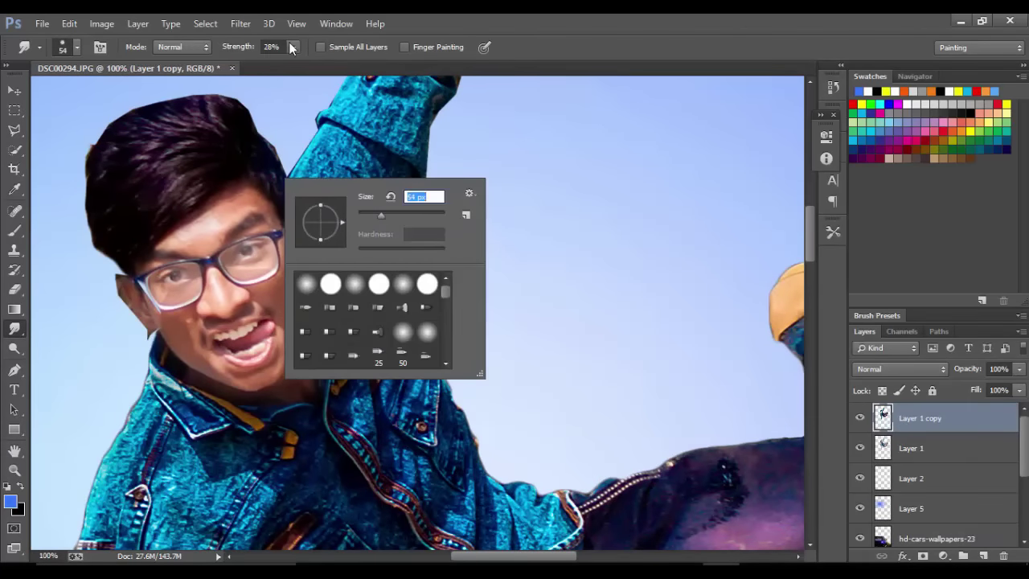
pyautogui.press('Return')
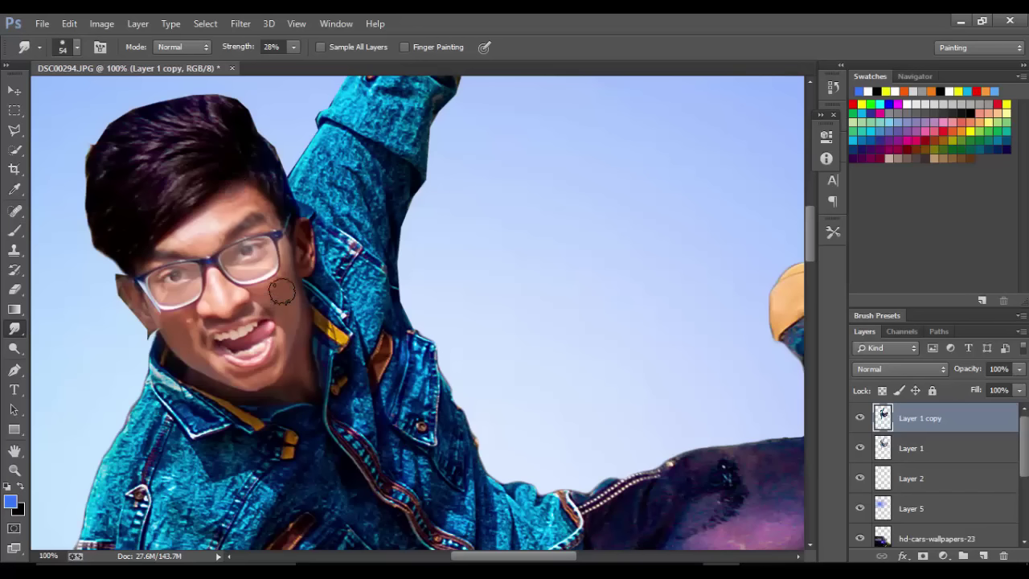
pyautogui.scroll(-2, 257, 281)
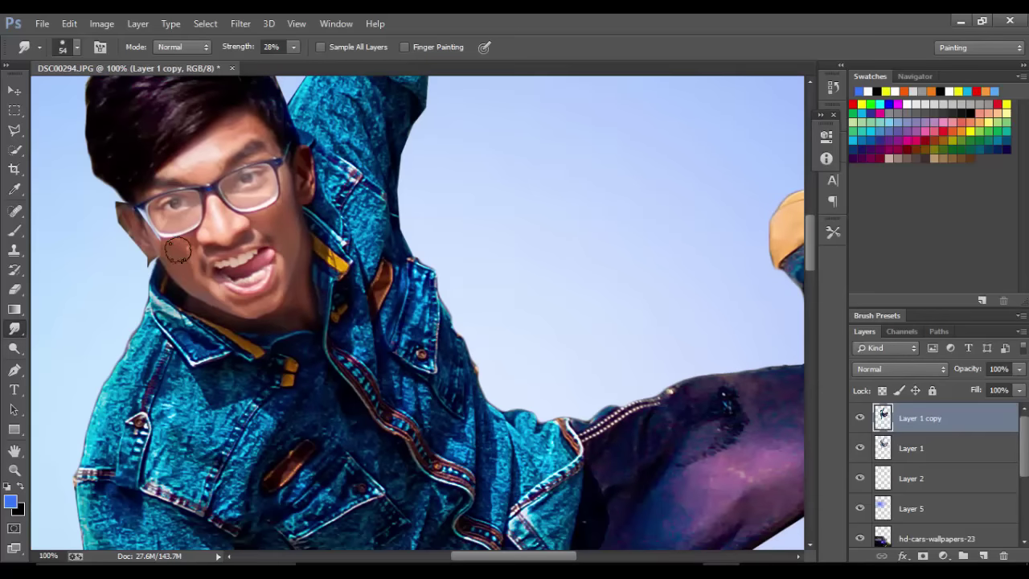
pyautogui.rightClick(298, 259)
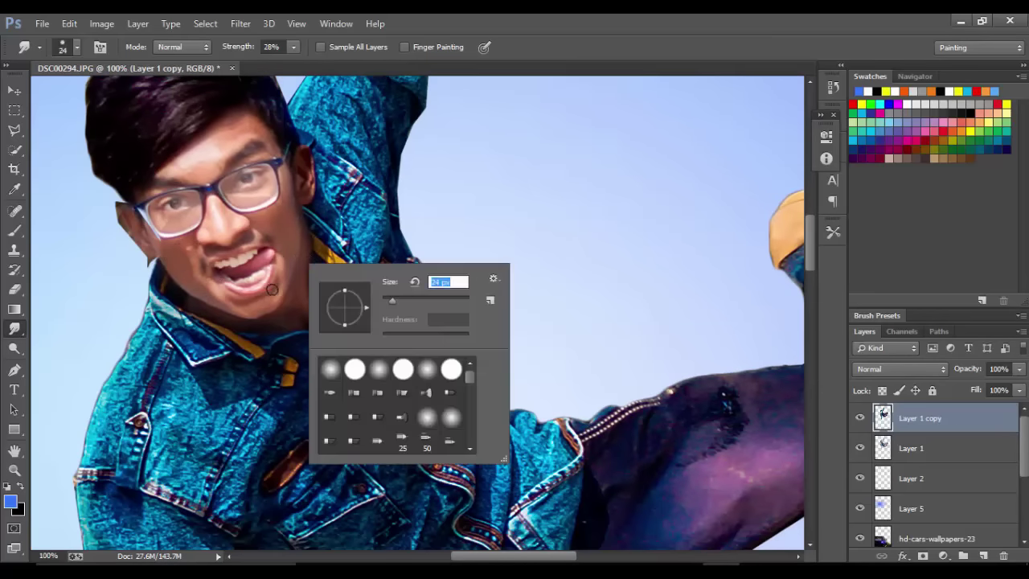
pyautogui.click(272, 289)
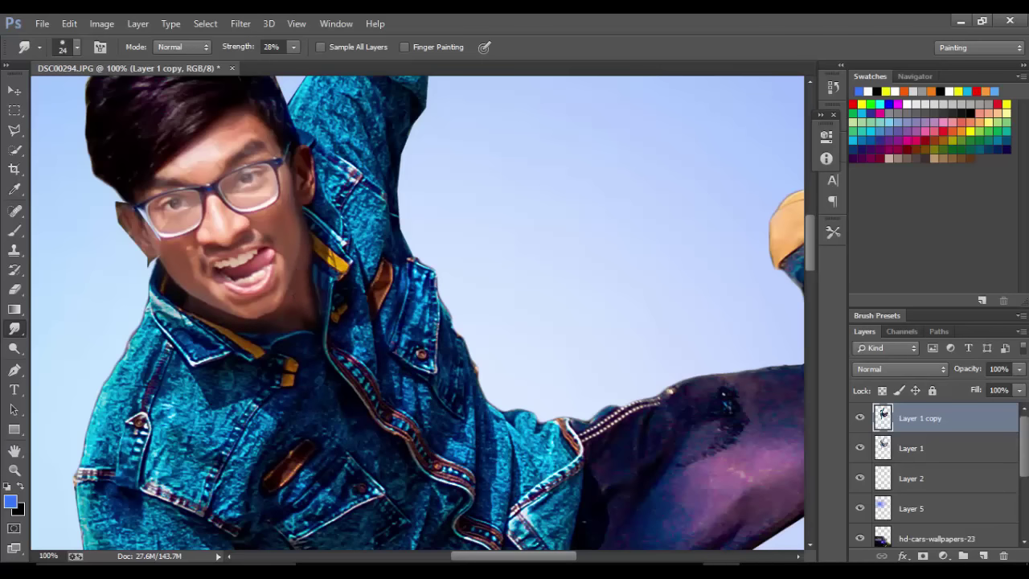
# - Merge Layer 1 into Layer 1 copy
pyautogui.keyDown('shift'); pyautogui.click(919, 454); pyautogui.keyUp('shift')
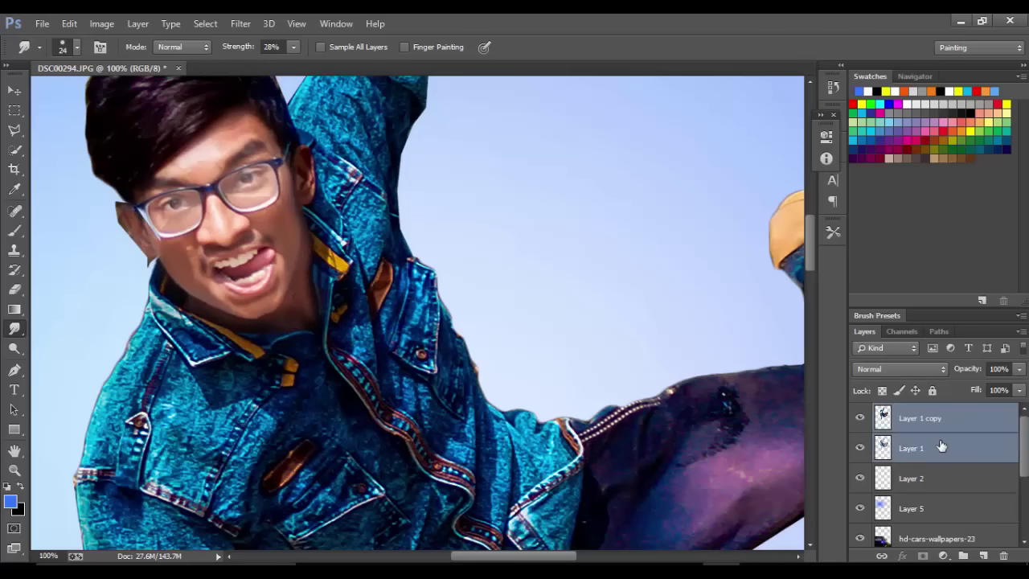
pyautogui.rightClick(937, 449)
pyautogui.click(691, 442)
# - Enlarge the Smudge brush to 47 px and smudge the edges into the background
pyautogui.rightClick(289, 226)
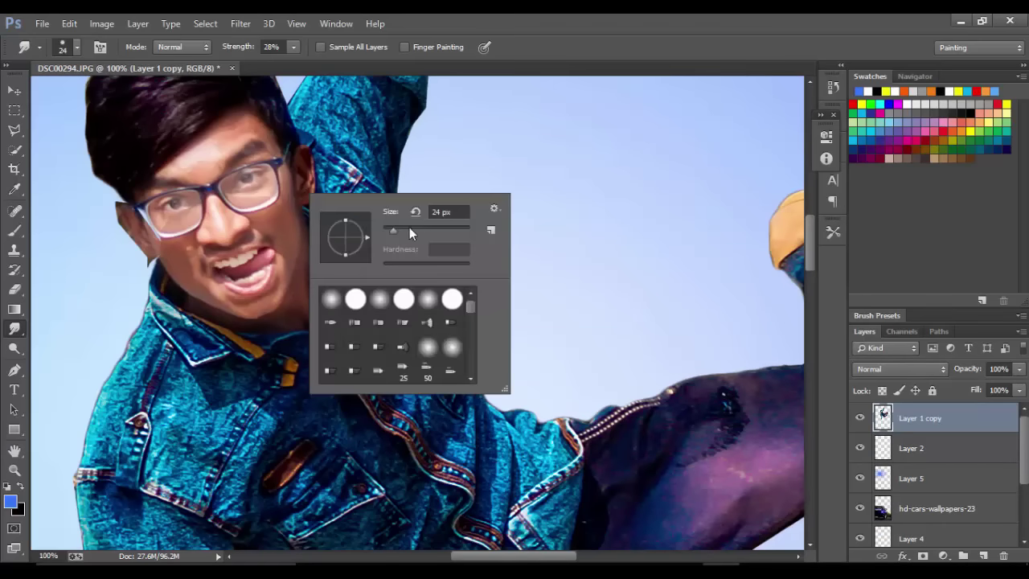
pyautogui.moveTo(402, 230); pyautogui.dragTo(426, 230)
pyautogui.click(210, 148)
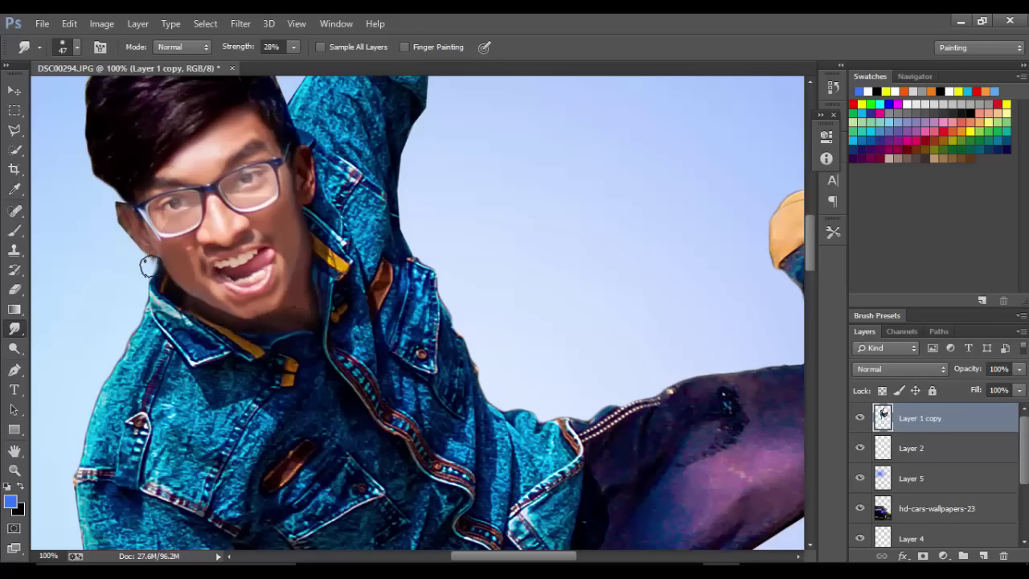
pyautogui.moveTo(149, 266); pyautogui.dragTo(112, 203)
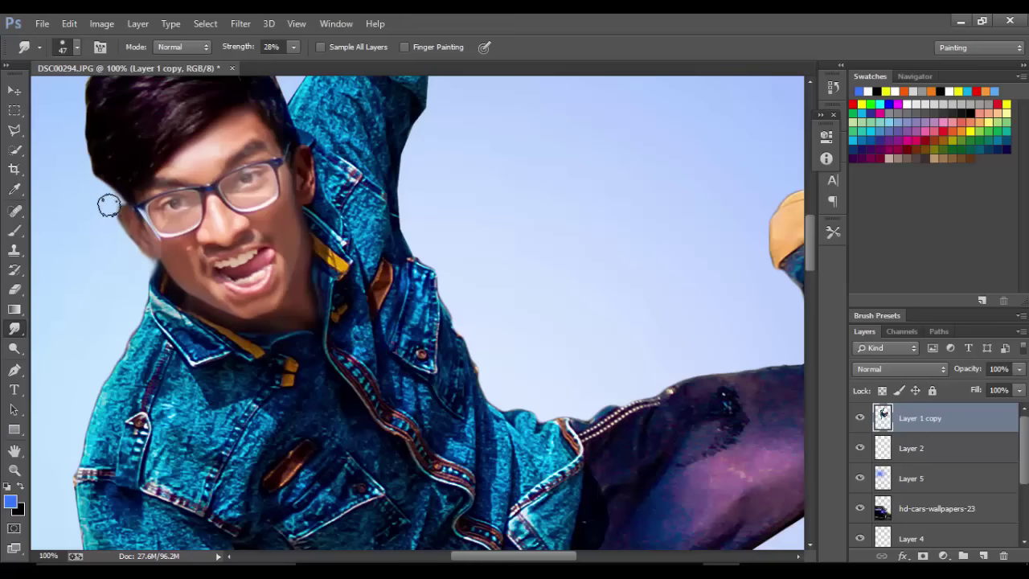
# - Zoom out to view the whole composition
pyautogui.scroll(3, 105, 210)
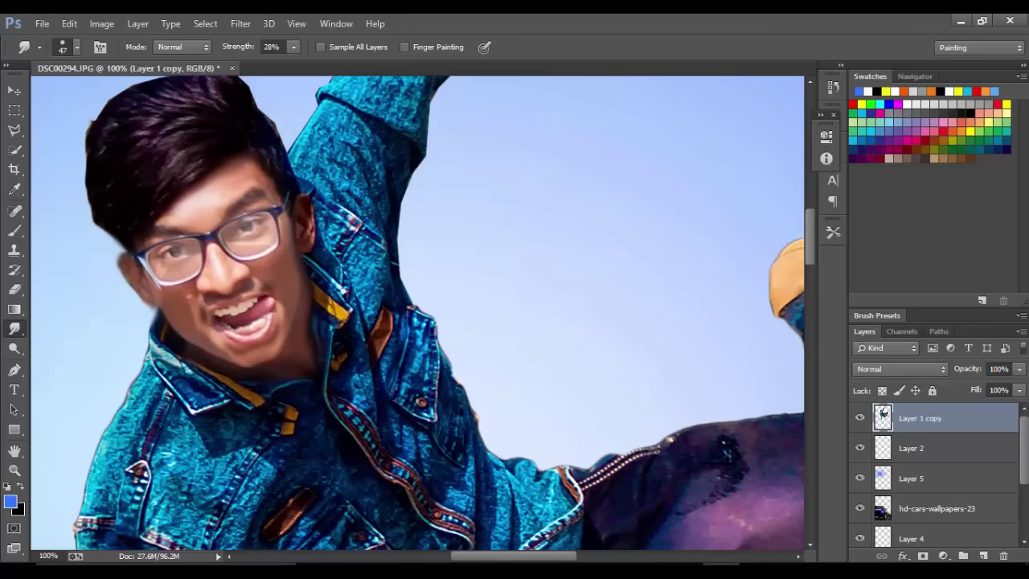
pyautogui.scroll(-3, 202, 470)
pyautogui.scroll(-3, 201, 470)
pyautogui.scroll(-3, 202, 470)
pyautogui.scroll(-3, 202, 470)
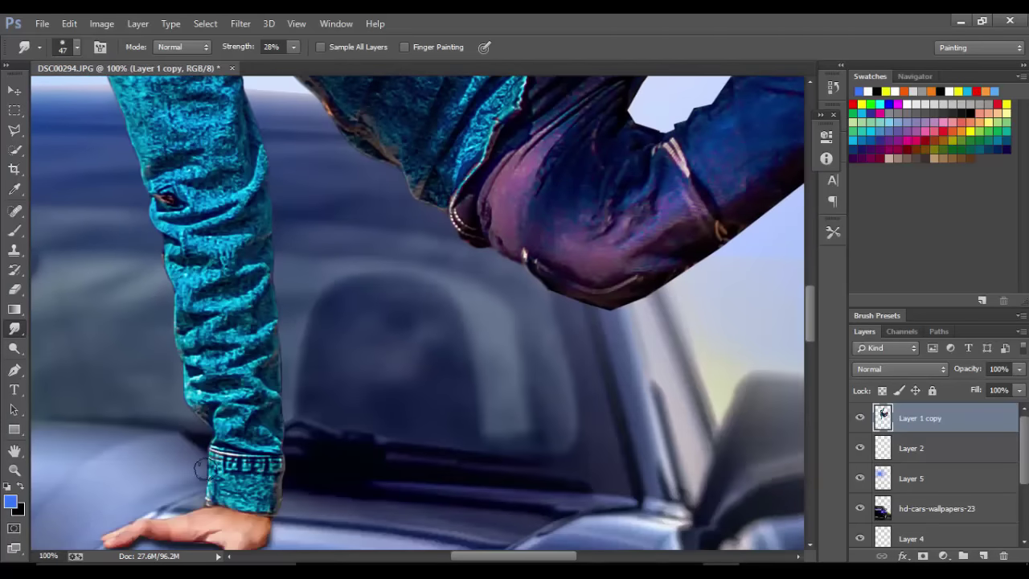
pyautogui.scroll(-3, 202, 470)
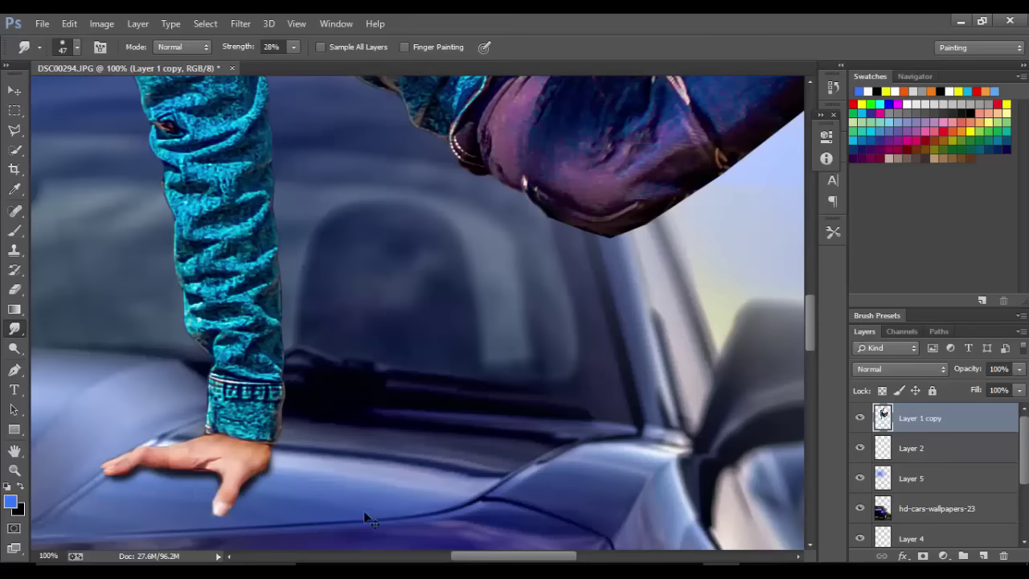
pyautogui.hotkey('ctrl', '-')
pyautogui.hotkey('ctrl', '-')
pyautogui.hotkey('ctrl', '-')
pyautogui.hotkey('ctrl', '-')
pyautogui.scroll(3, 375, 160)
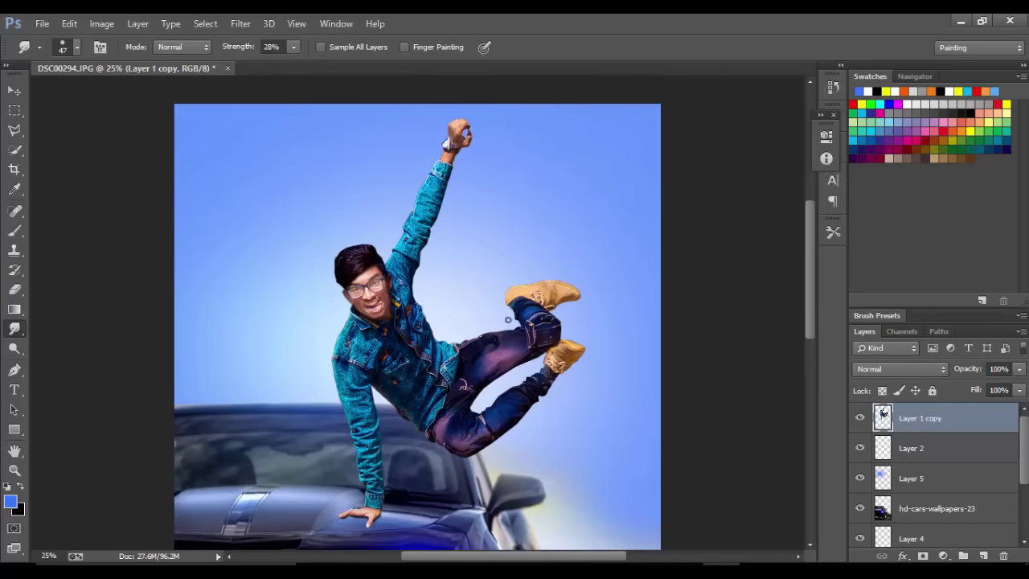
pyautogui.scroll(1, 508, 319)
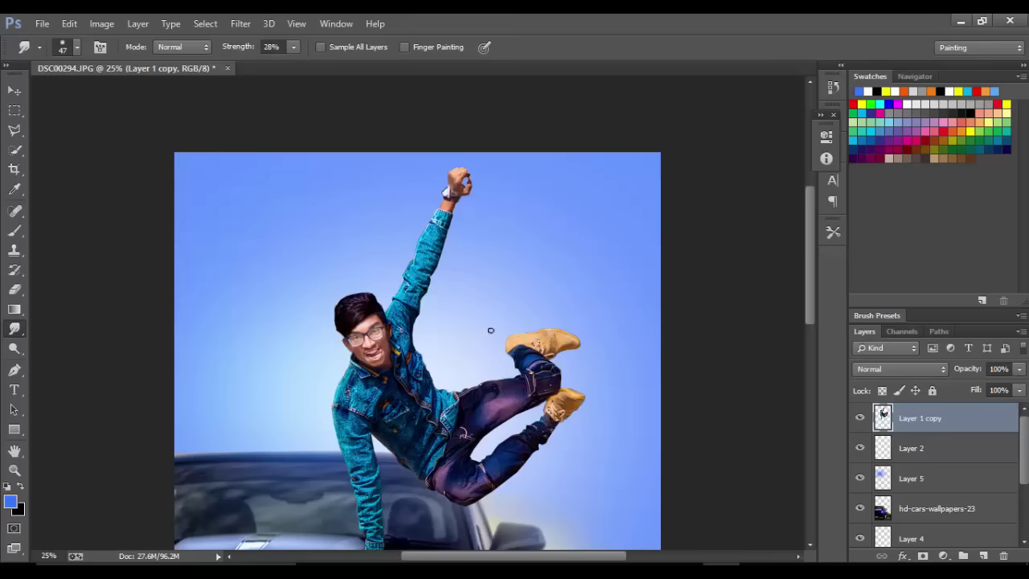
pyautogui.scroll(1, 345, 321)
pyautogui.scroll(1, 322, 337)
# - Choose the scattered 39 px brush tip for the Smudge tool
pyautogui.scroll(1, 274, 370)
pyautogui.rightClick(254, 383)
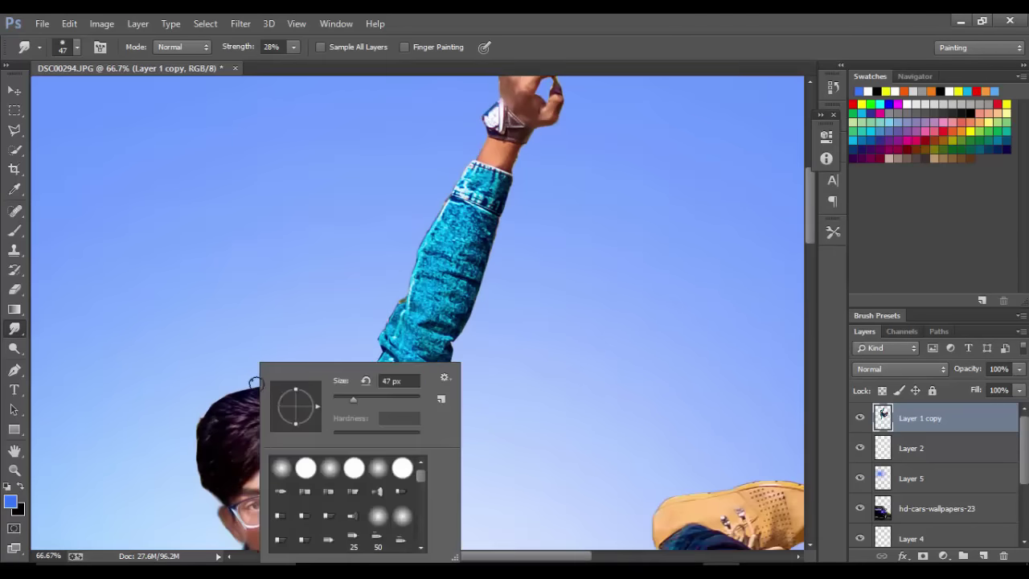
pyautogui.scroll(-1, 241, 337)
pyautogui.click(232, 291)
pyautogui.scroll(1, 232, 289)
pyautogui.scroll(-1, 230, 298)
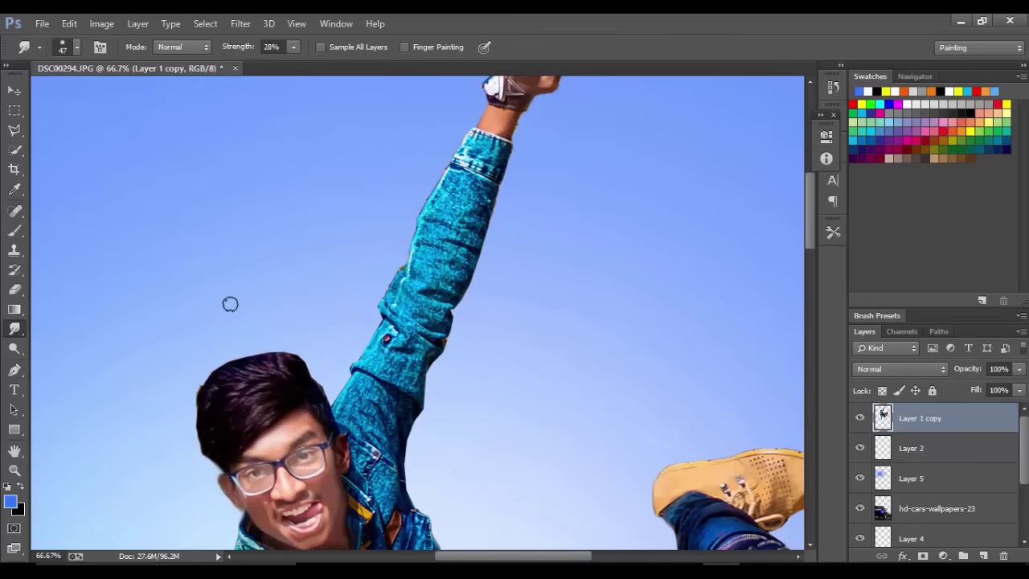
pyautogui.rightClick(230, 304)
pyautogui.click(329, 442)
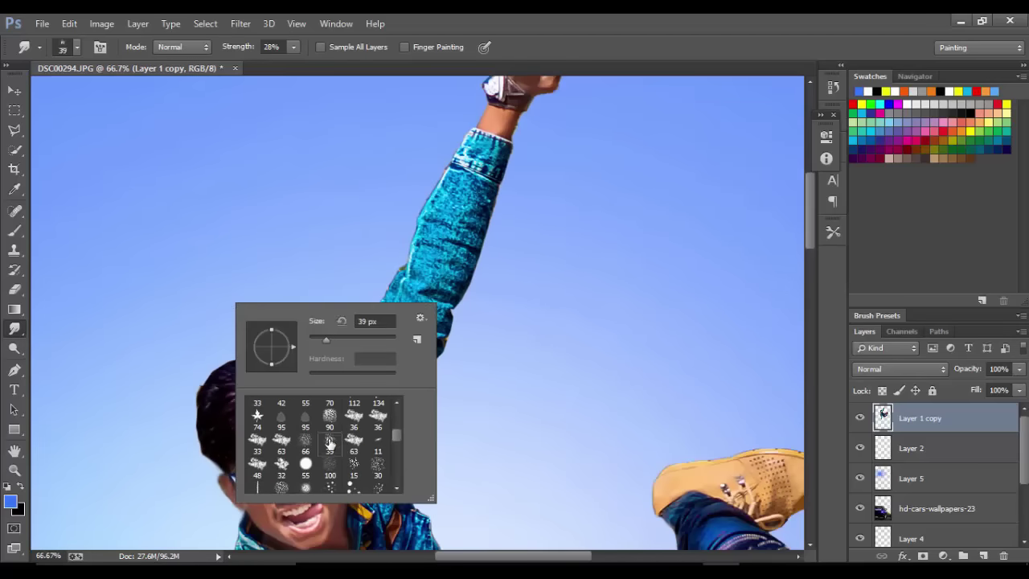
pyautogui.click(215, 340)
# - Set Smudge Strength to 68% and brush size to 48 px, zoomed in on the hair
pyautogui.click(294, 47)
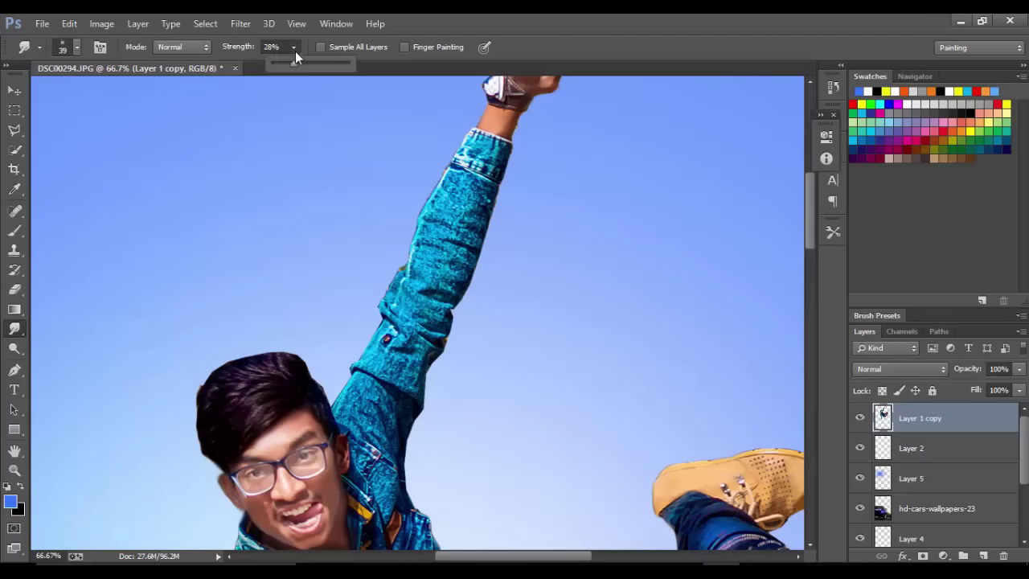
pyautogui.moveTo(319, 65); pyautogui.dragTo(326, 66)
pyautogui.moveTo(277, 361); pyautogui.dragTo(261, 338)
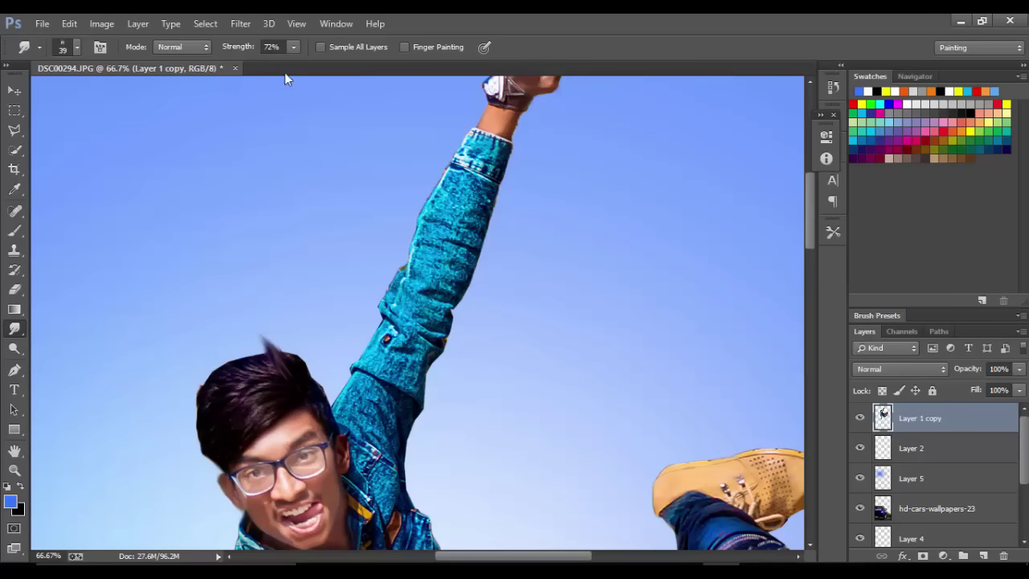
pyautogui.moveTo(291, 68); pyautogui.dragTo(290, 67)
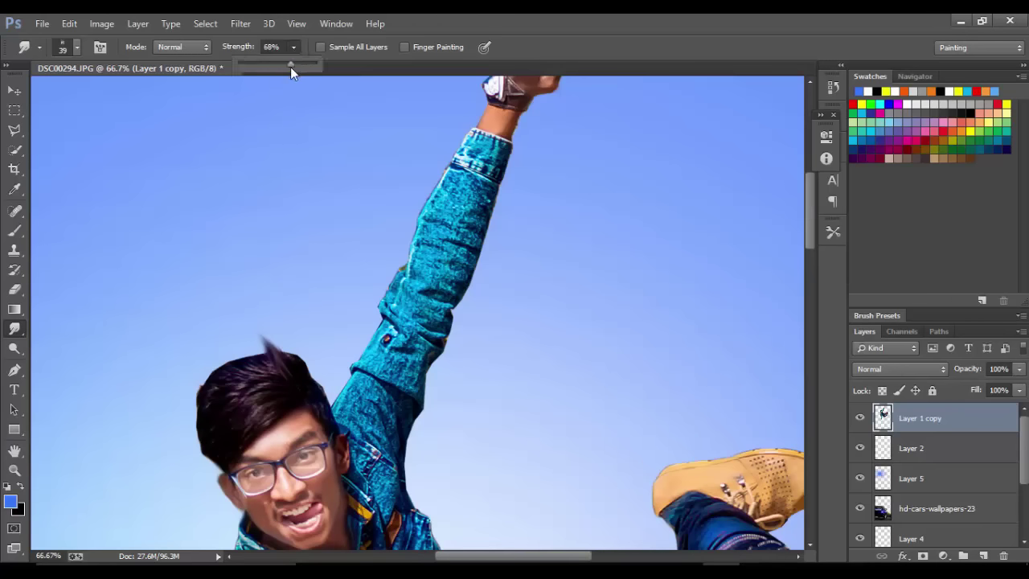
pyautogui.rightClick(257, 337)
pyautogui.press('Return')
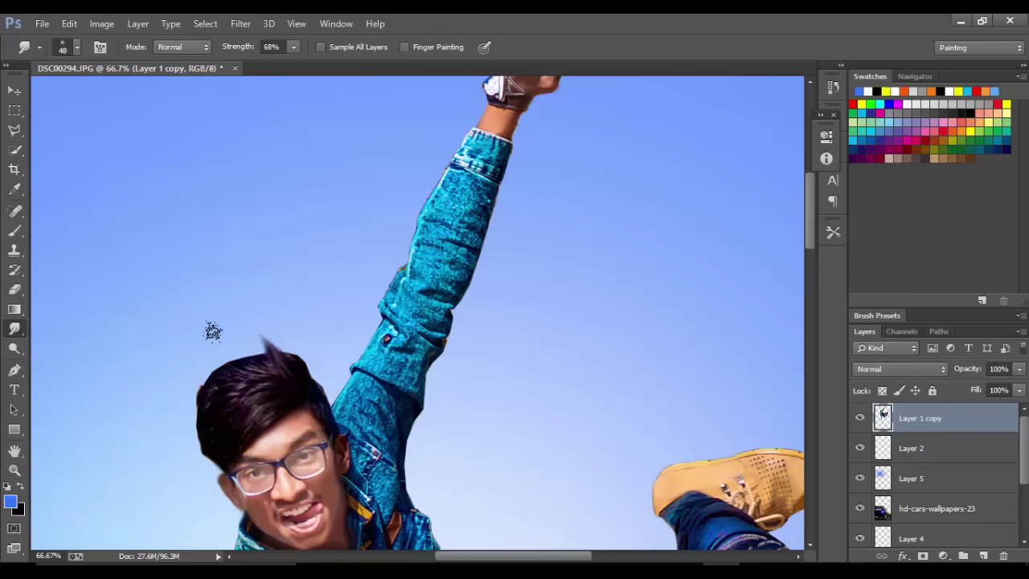
pyautogui.hotkey('ctrl', '+')
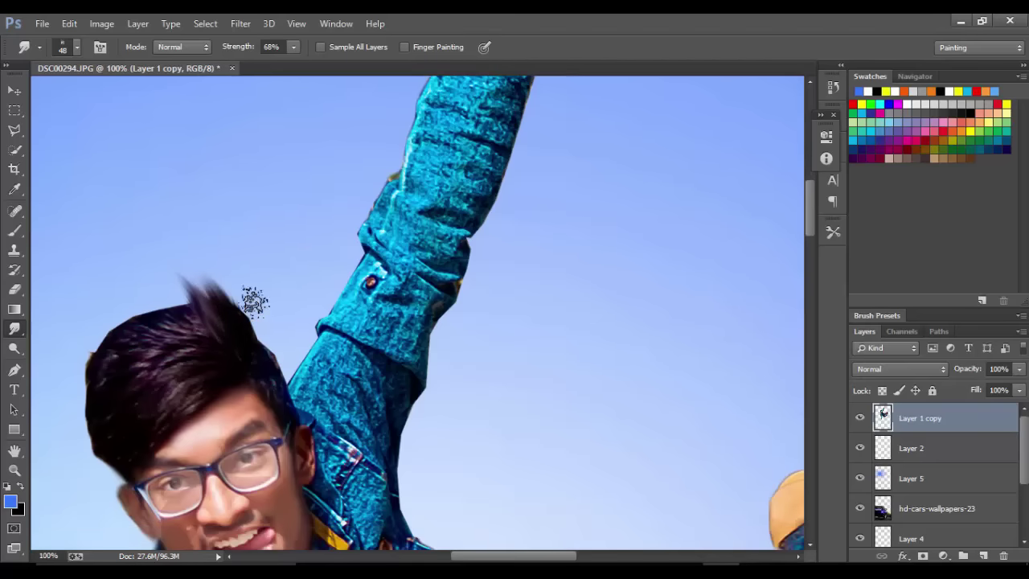
# - Smudge the hair tips up-left and outward into spiky strands against the sky
pyautogui.moveTo(196, 324); pyautogui.dragTo(153, 288)
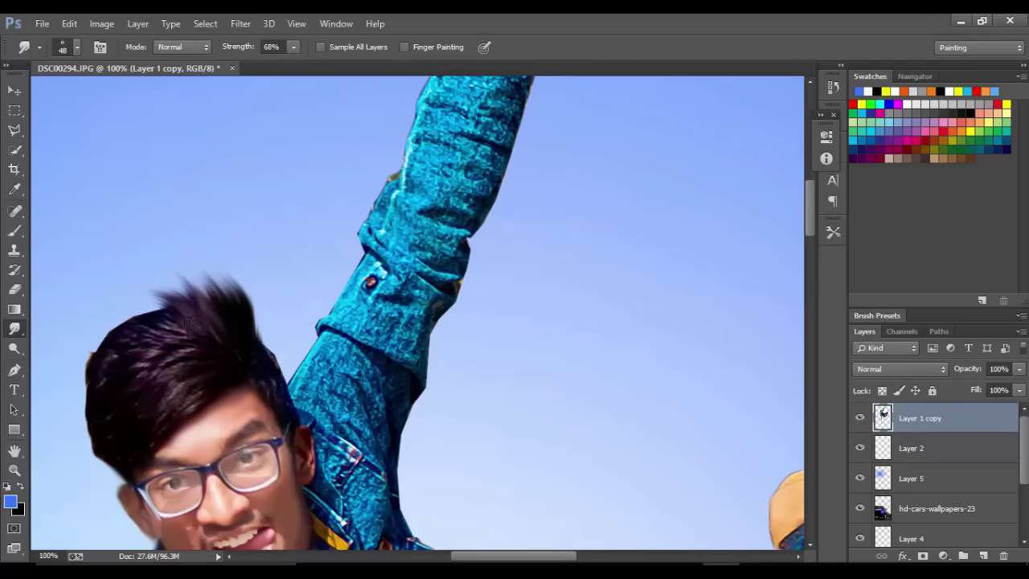
pyautogui.moveTo(185, 354)
pyautogui.mouseDown()
pyautogui.moveTo(133, 292)
pyautogui.moveTo(88, 309)
pyautogui.mouseUp()
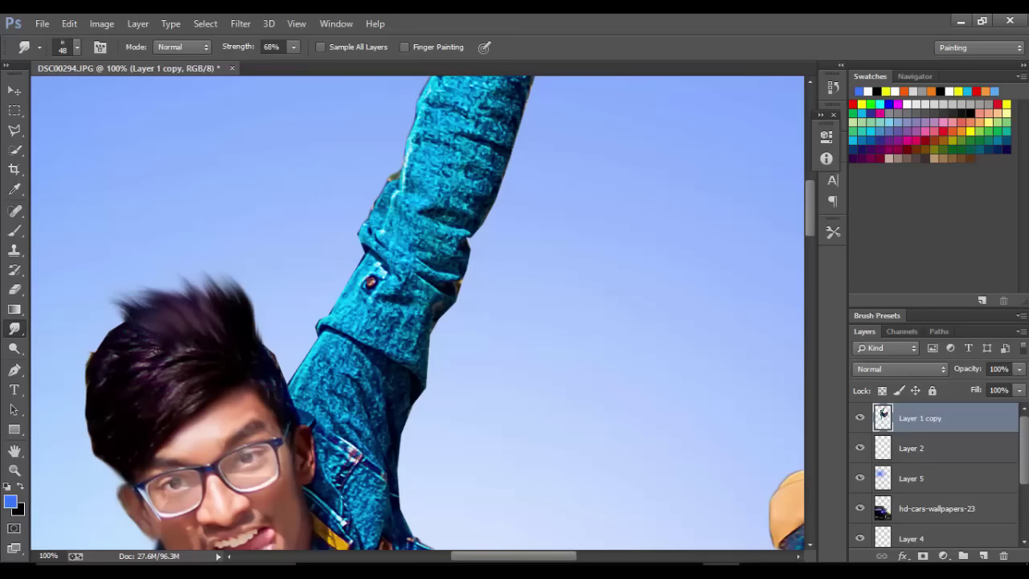
pyautogui.moveTo(145, 345)
pyautogui.mouseDown()
pyautogui.moveTo(100, 337)
pyautogui.moveTo(56, 365)
pyautogui.moveTo(69, 367)
pyautogui.moveTo(56, 378)
pyautogui.moveTo(71, 426)
pyautogui.mouseUp()
pyautogui.moveTo(100, 490); pyautogui.dragTo(71, 426)
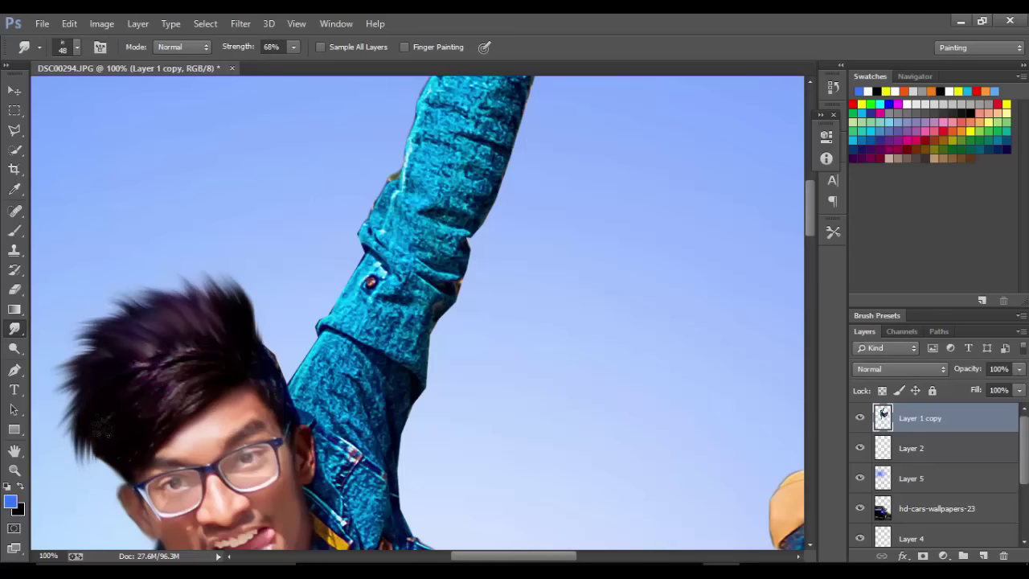
pyautogui.moveTo(120, 506); pyautogui.dragTo(93, 442)
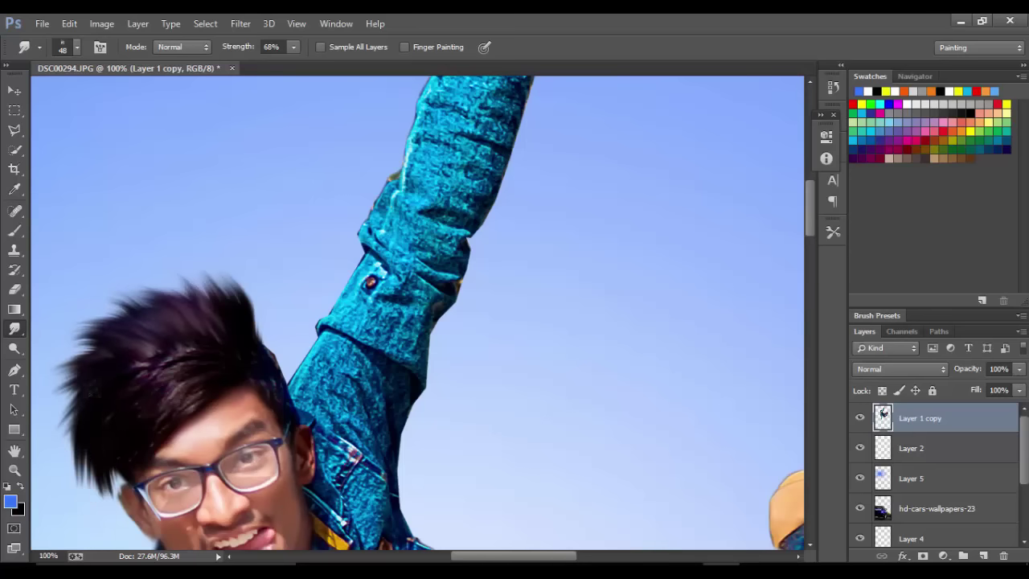
pyautogui.moveTo(89, 402); pyautogui.dragTo(48, 438)
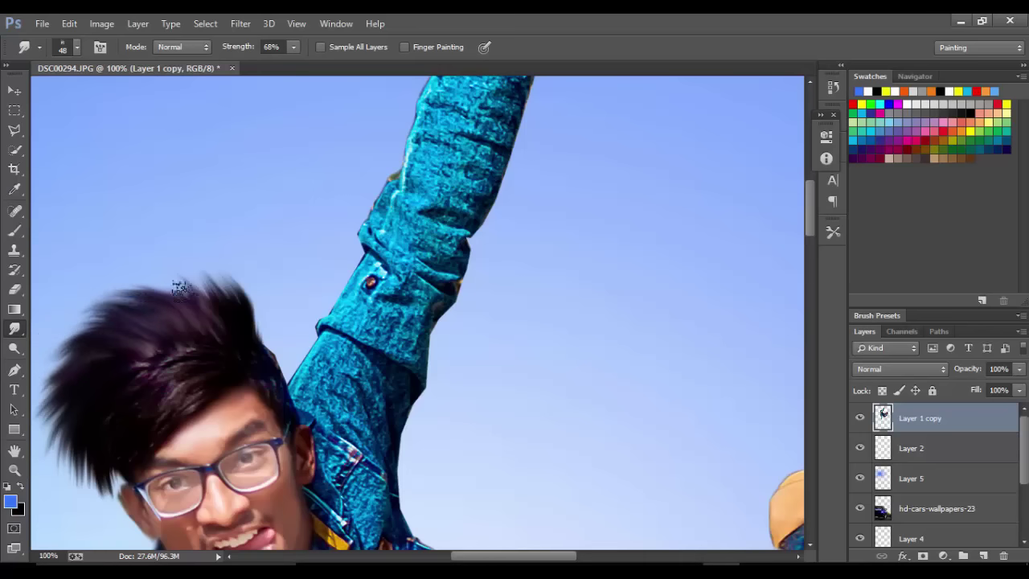
# - Roughen the hair's top, arm-side and lower-left edges, then zoom out
pyautogui.moveTo(189, 294); pyautogui.dragTo(100, 305)
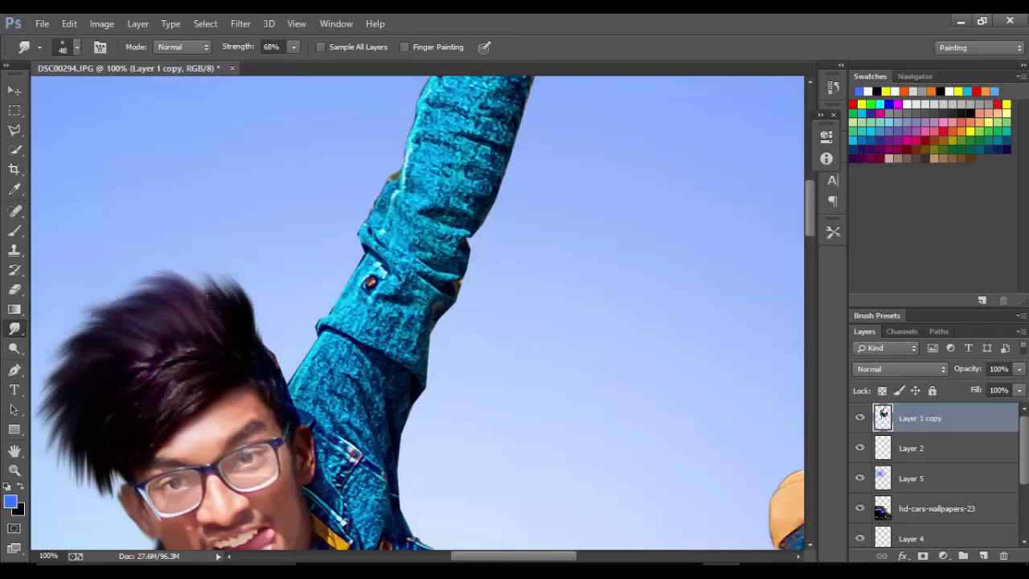
pyautogui.moveTo(201, 289); pyautogui.dragTo(165, 239)
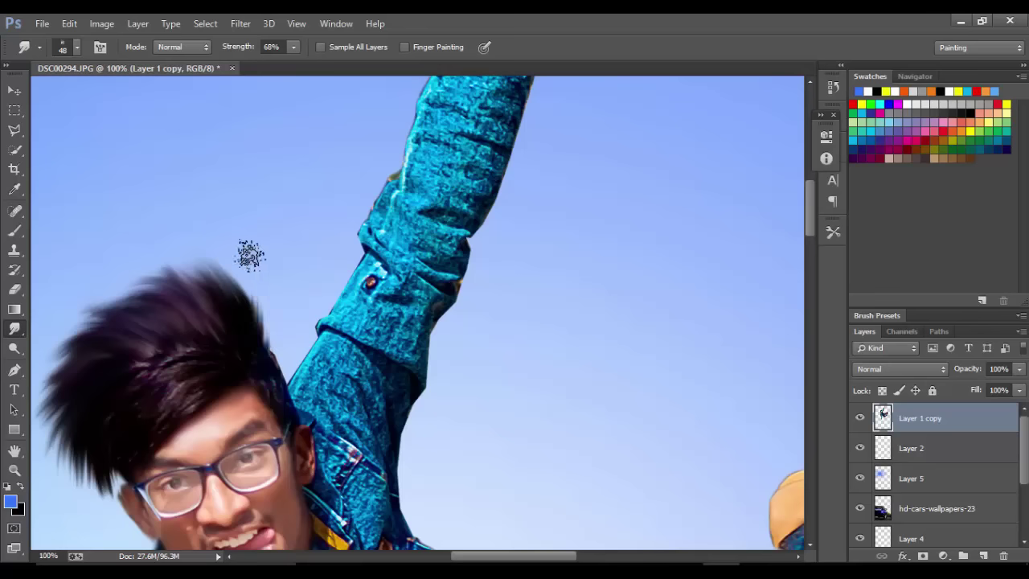
pyautogui.moveTo(272, 353); pyautogui.dragTo(288, 390)
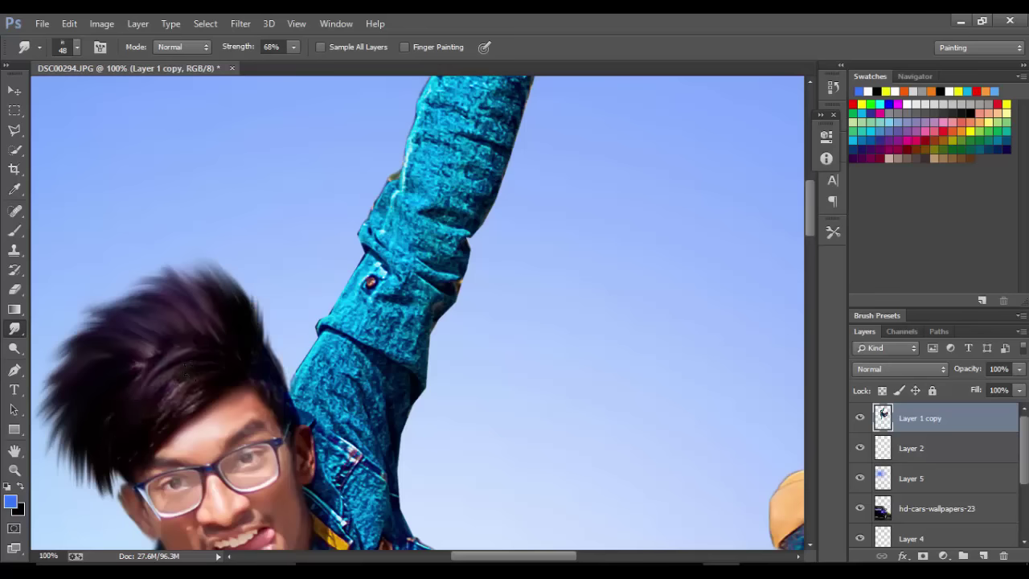
pyautogui.moveTo(153, 418)
pyautogui.mouseDown()
pyautogui.moveTo(91, 475)
pyautogui.moveTo(116, 478)
pyautogui.mouseUp()
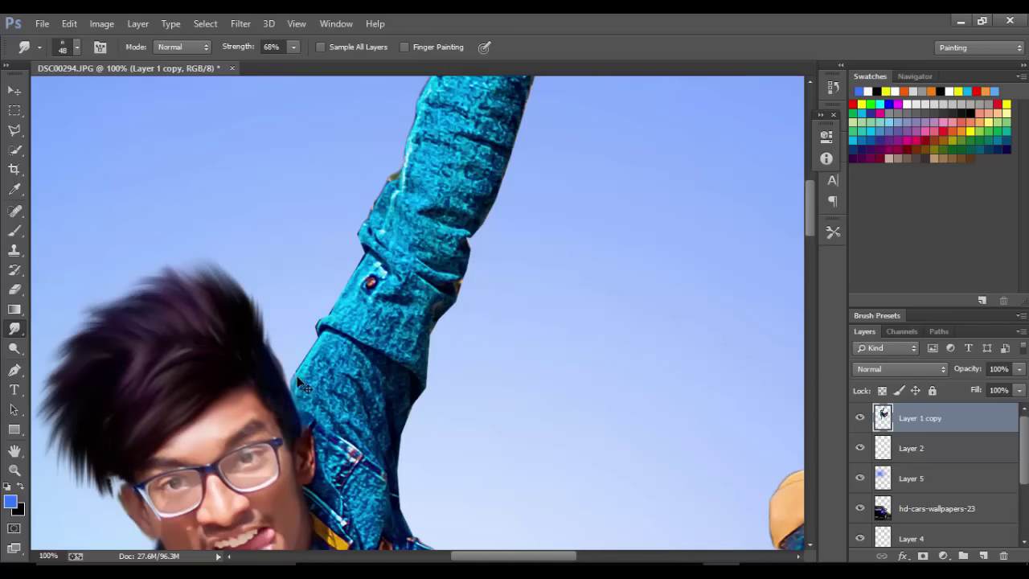
pyautogui.hotkey('ctrl', '-')
pyautogui.hotkey('ctrl', '-')
pyautogui.hotkey('ctrl', '-')
pyautogui.hotkey('ctrl', '-')
pyautogui.hotkey('ctrl', '-')
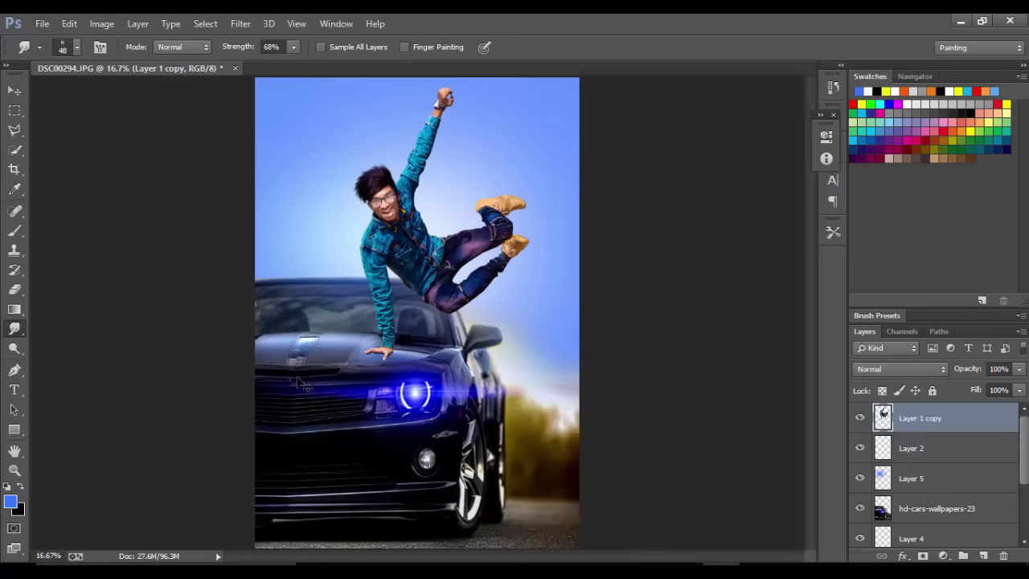
# - Stamp all visible layers into a new top Layer 6 with Ctrl+Alt+Shift+E, and open the Filter menu
pyautogui.hotkey('ctrl', '+')
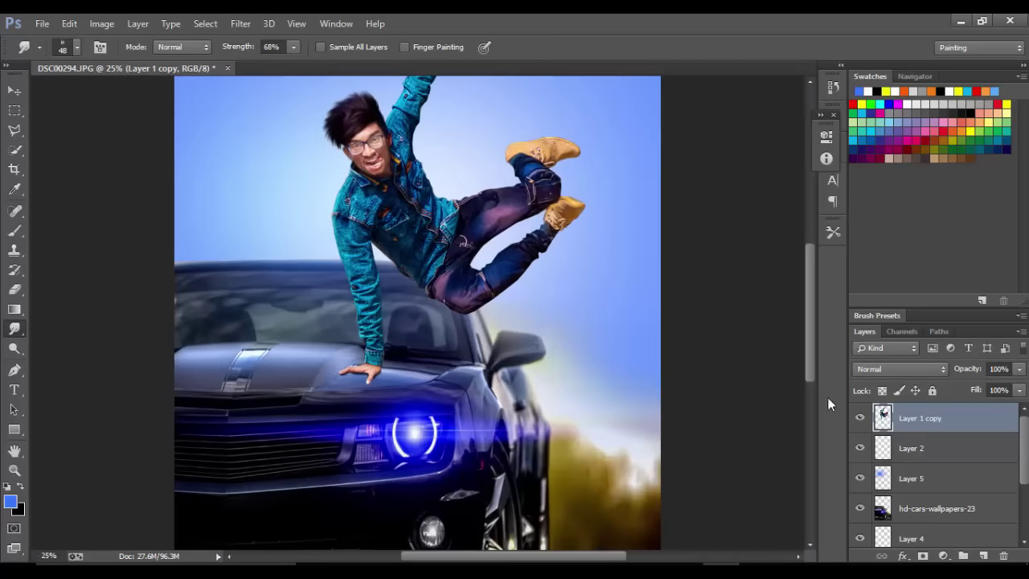
pyautogui.rightClick(966, 427)
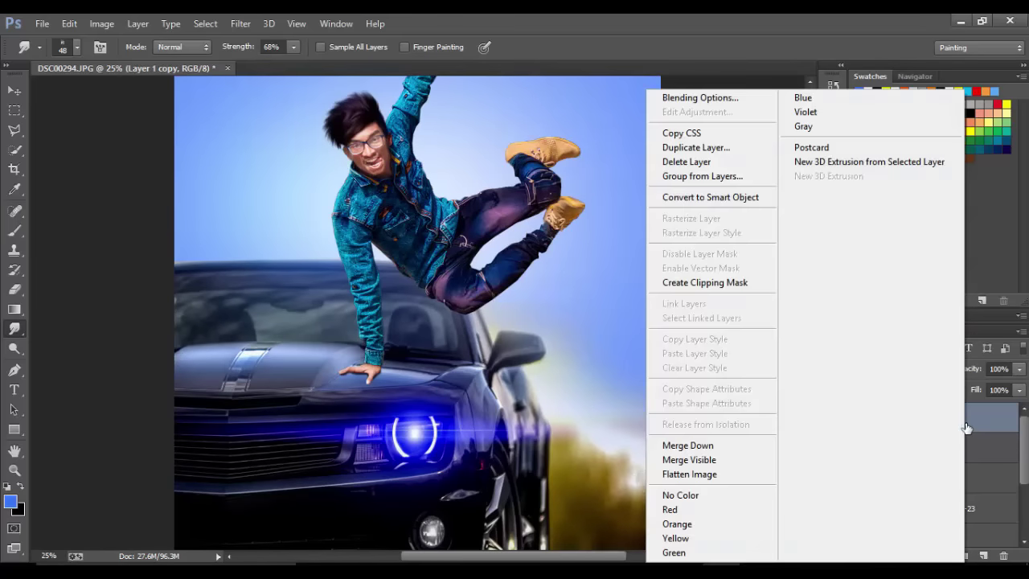
pyautogui.press('Escape')
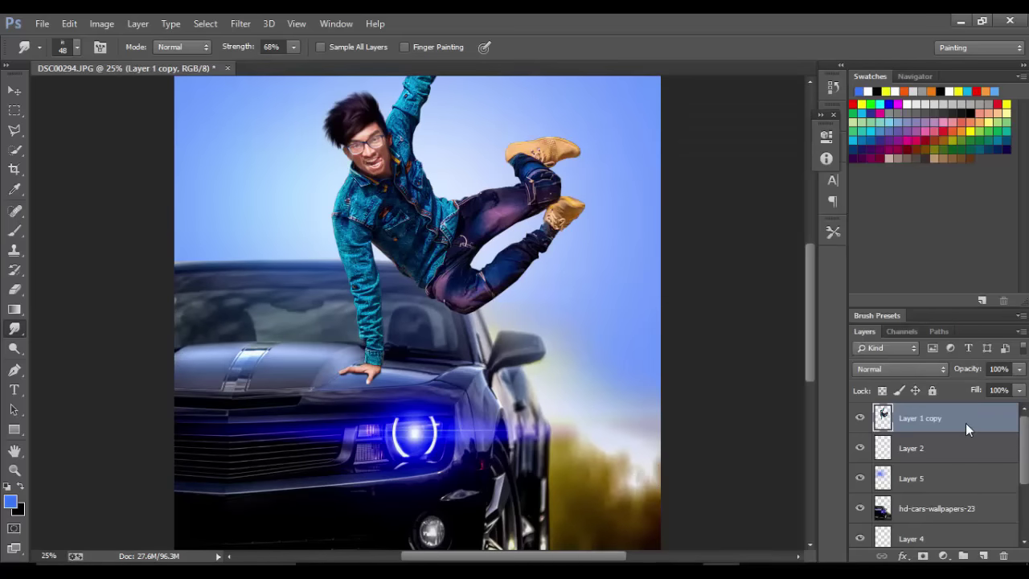
pyautogui.hotkey('ctrl', 'shift', 'alt', 'e')
pyautogui.hotkey('ctrl', '-')
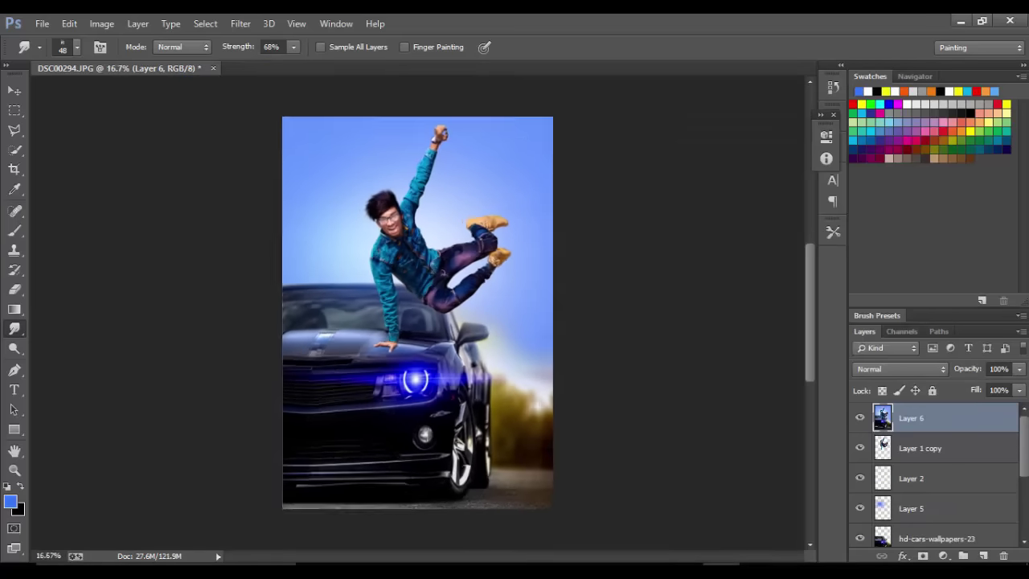
pyautogui.hotkey('ctrl', '-')
pyautogui.click(240, 23)
pyautogui.moveTo(267, 325)
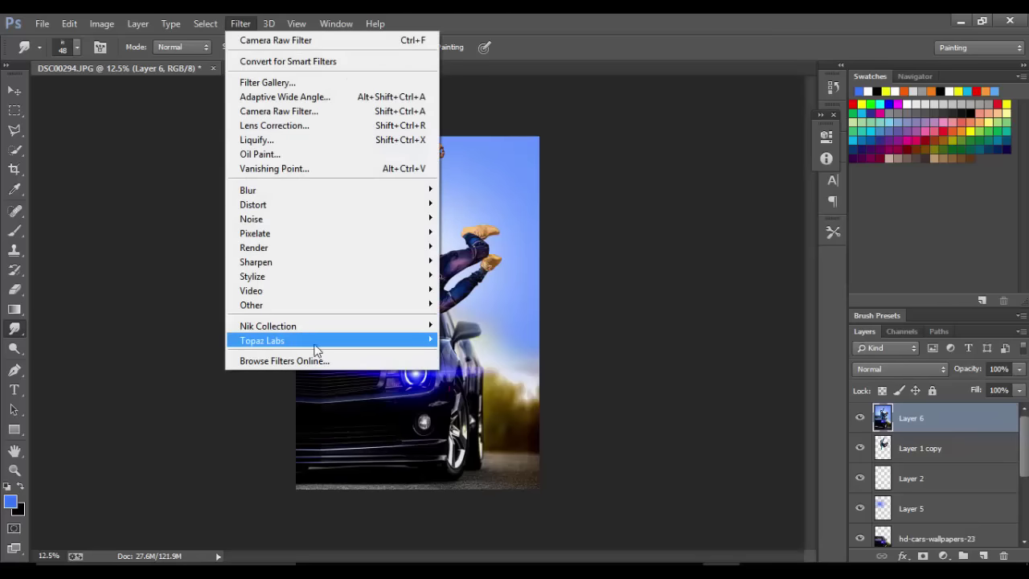
# - Launch Color Efex Pro 4 and add Cross Processing with method C04
pyautogui.click(485, 339)
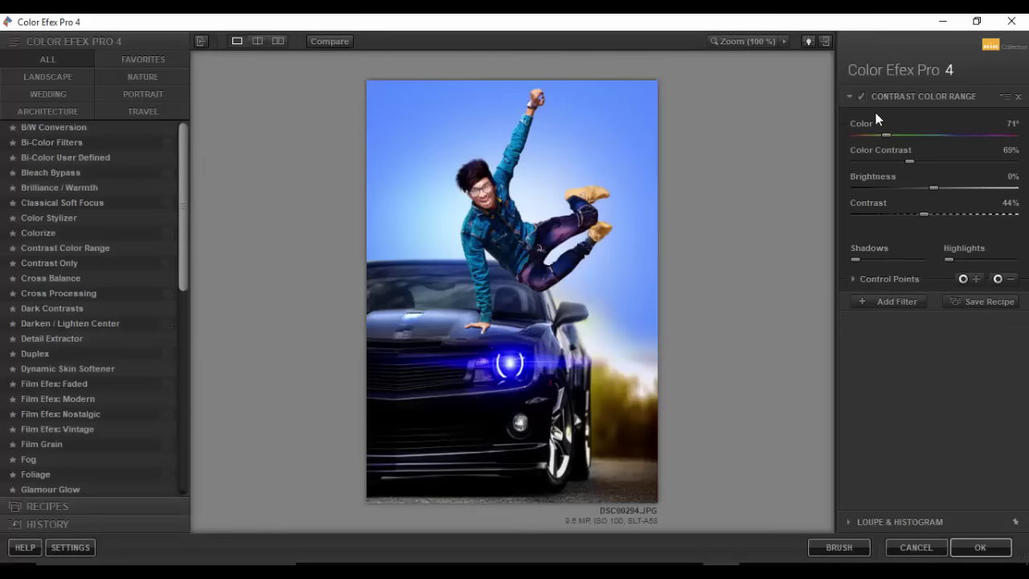
pyautogui.click(888, 302)
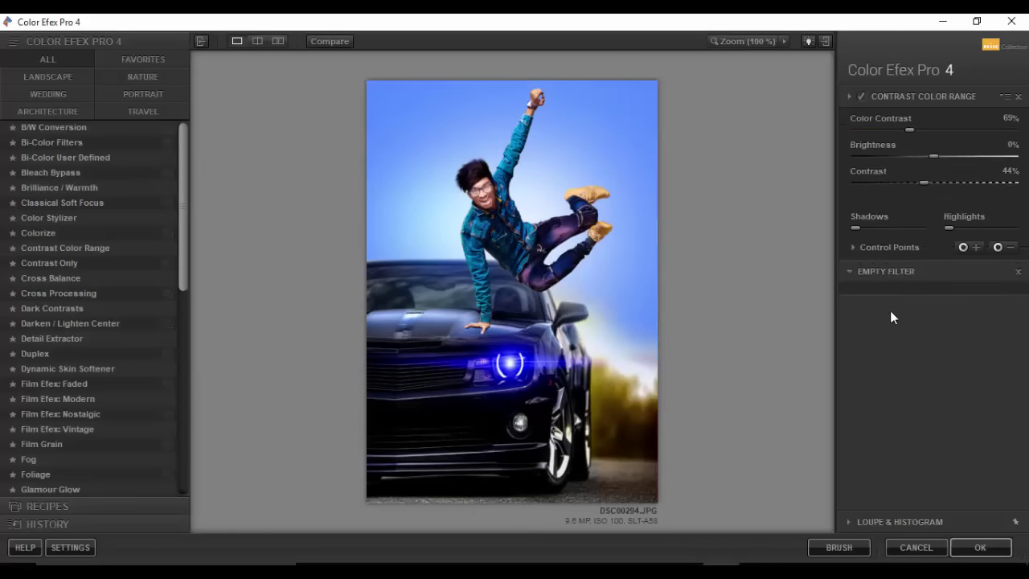
pyautogui.click(63, 293)
pyautogui.click(991, 152)
pyautogui.click(964, 155)
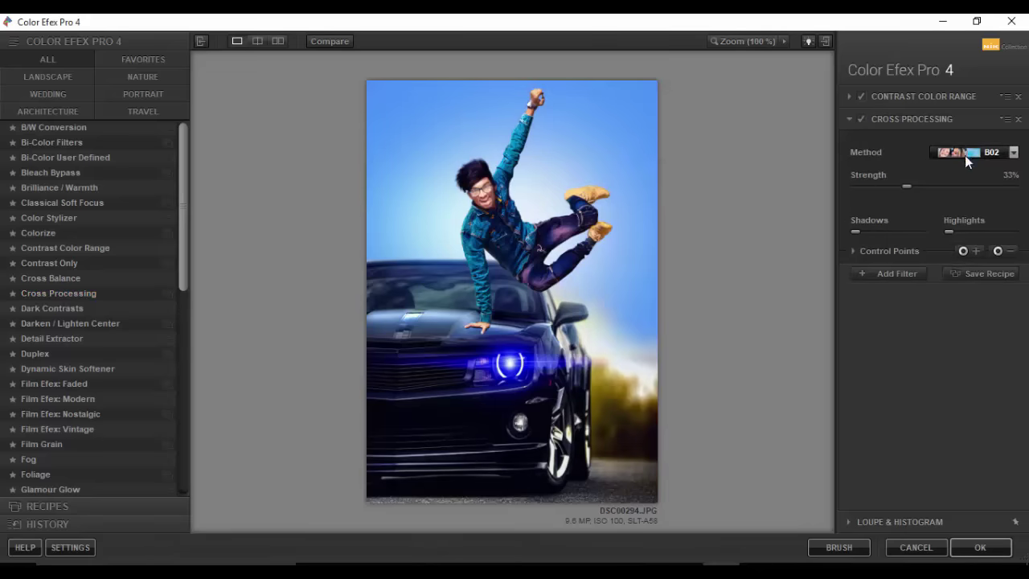
pyautogui.click(964, 155)
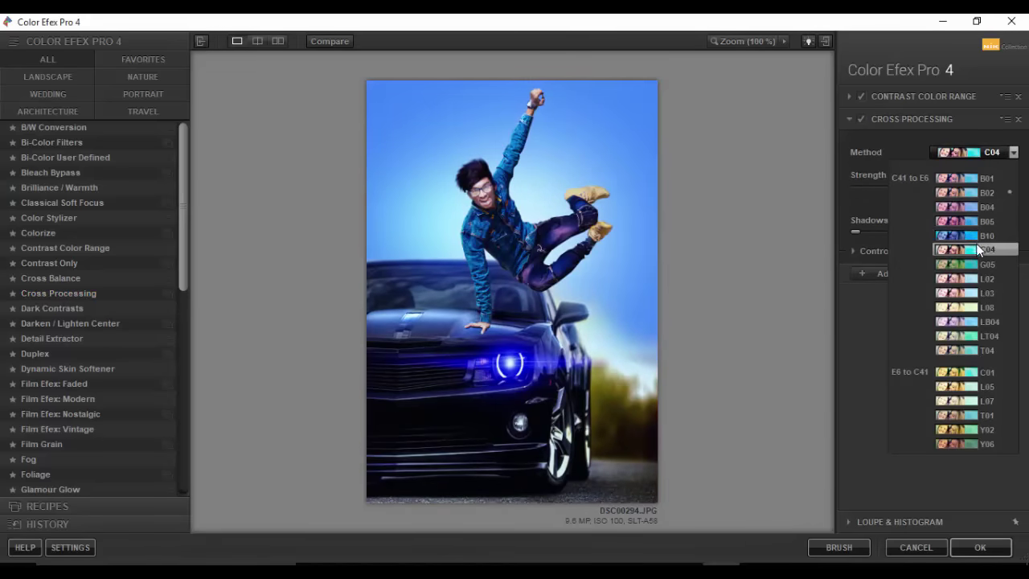
pyautogui.click(977, 249)
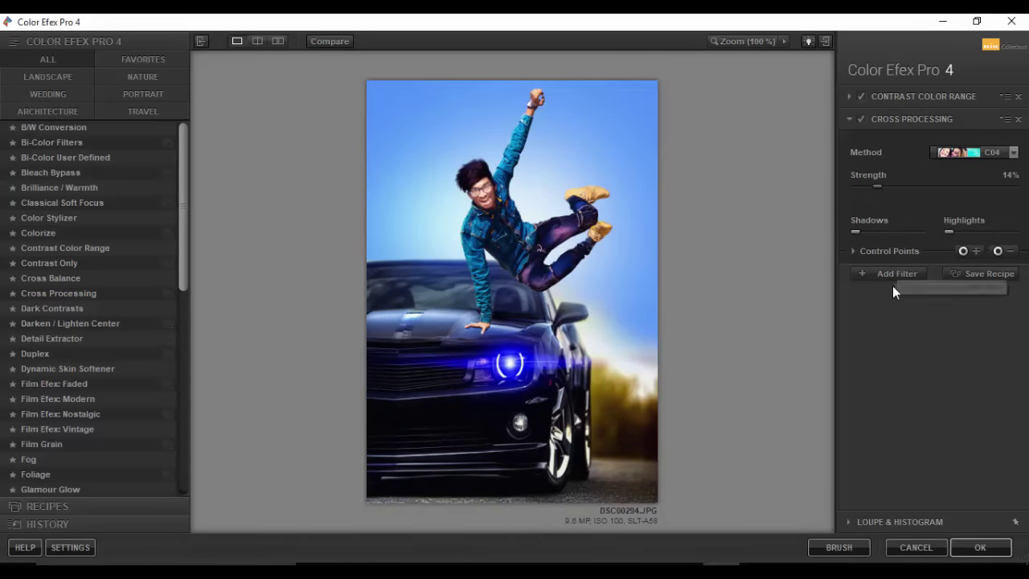
# - Add a new filter slot with Dark Contrasts
pyautogui.click(866, 274)
pyautogui.scroll(-1, 48, 386)
pyautogui.scroll(-4, 32, 386)
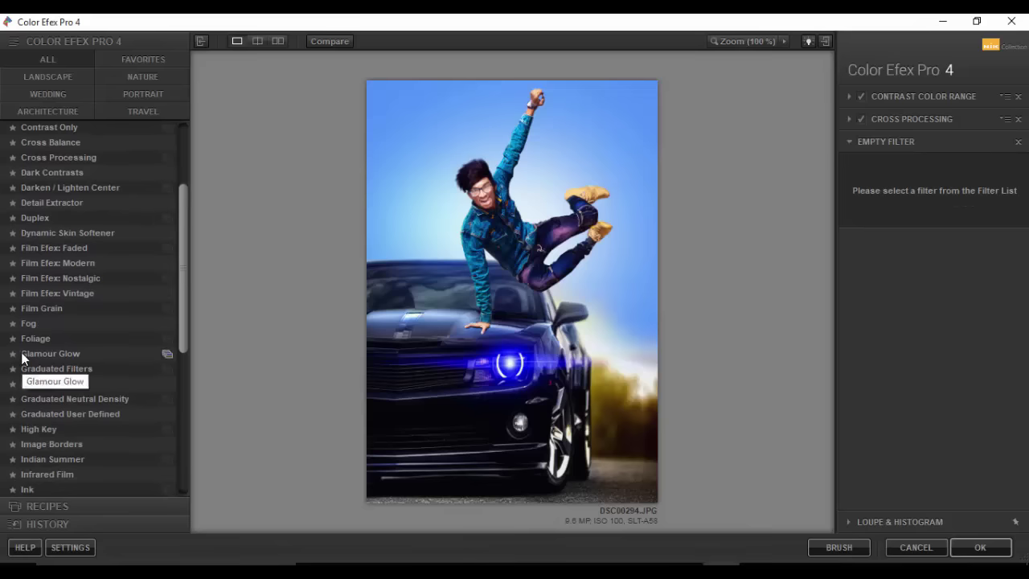
pyautogui.click(45, 171)
# - Set Dark Detail Extractor to 0% and add Photo Stylizer (Varitone) at 10% opacity
pyautogui.moveTo(884, 181); pyautogui.dragTo(854, 182)
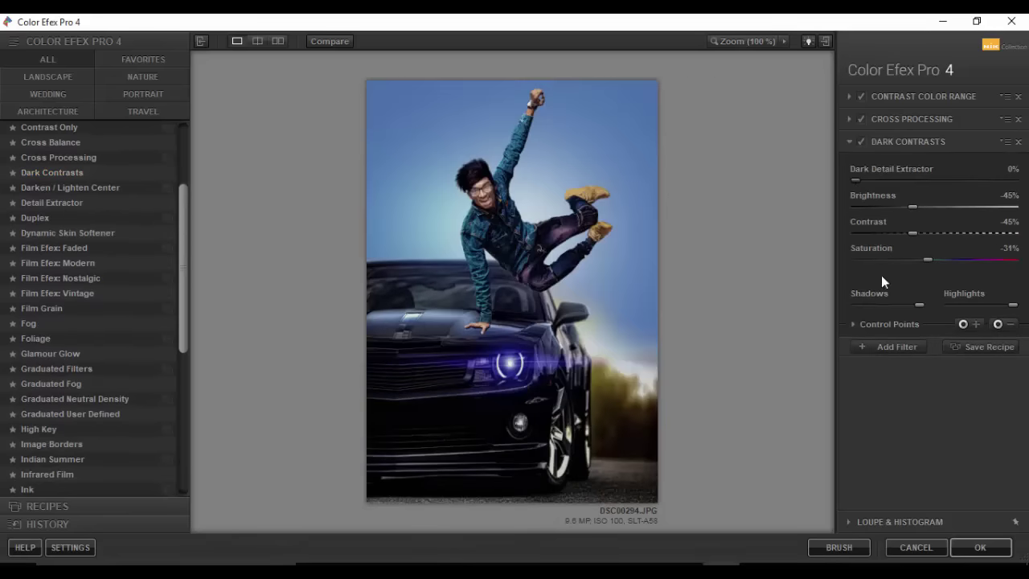
pyautogui.click(876, 324)
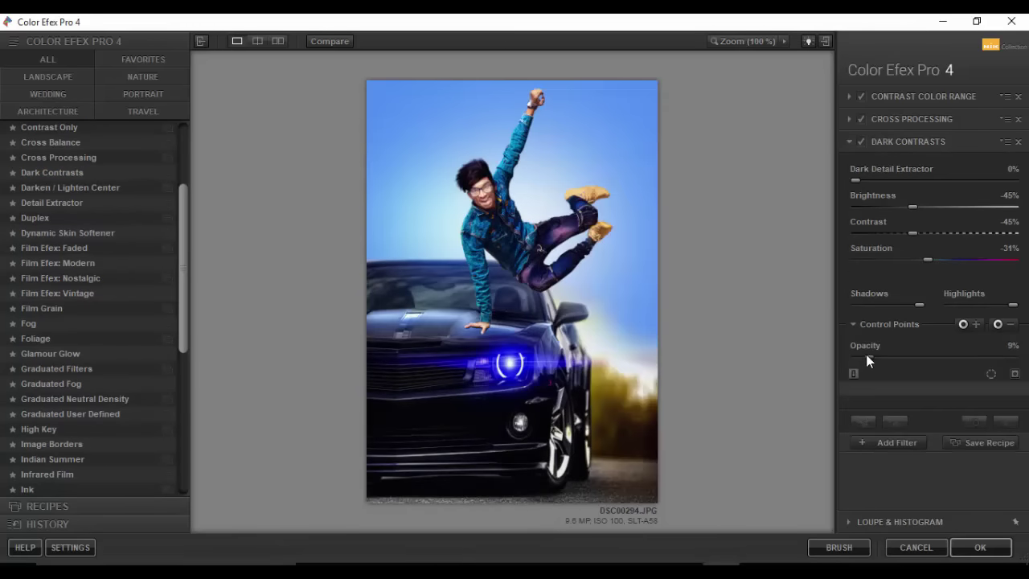
pyautogui.click(890, 442)
pyautogui.scroll(-3, 81, 410)
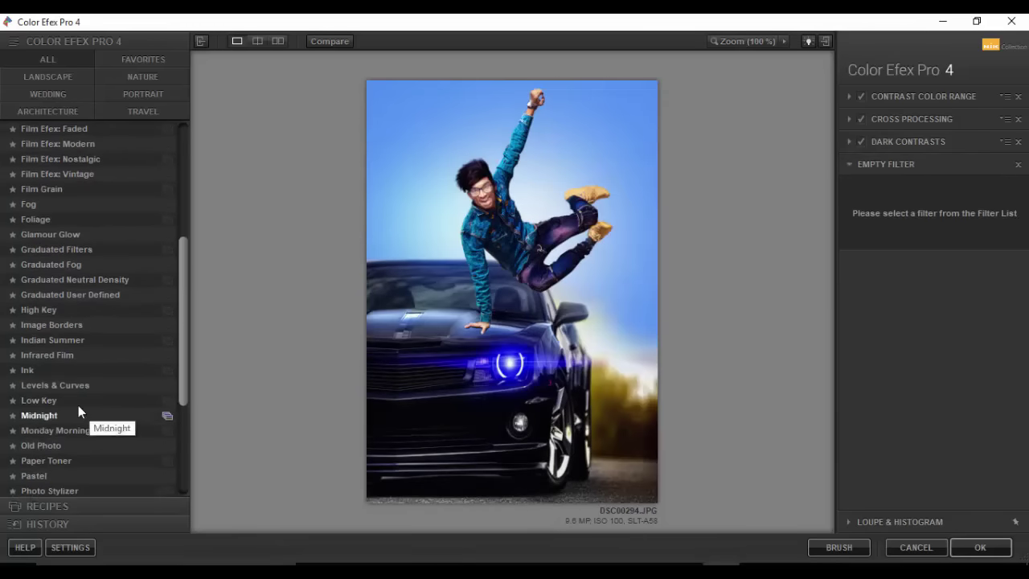
pyautogui.scroll(-1, 56, 353)
pyautogui.scroll(-3, 48, 390)
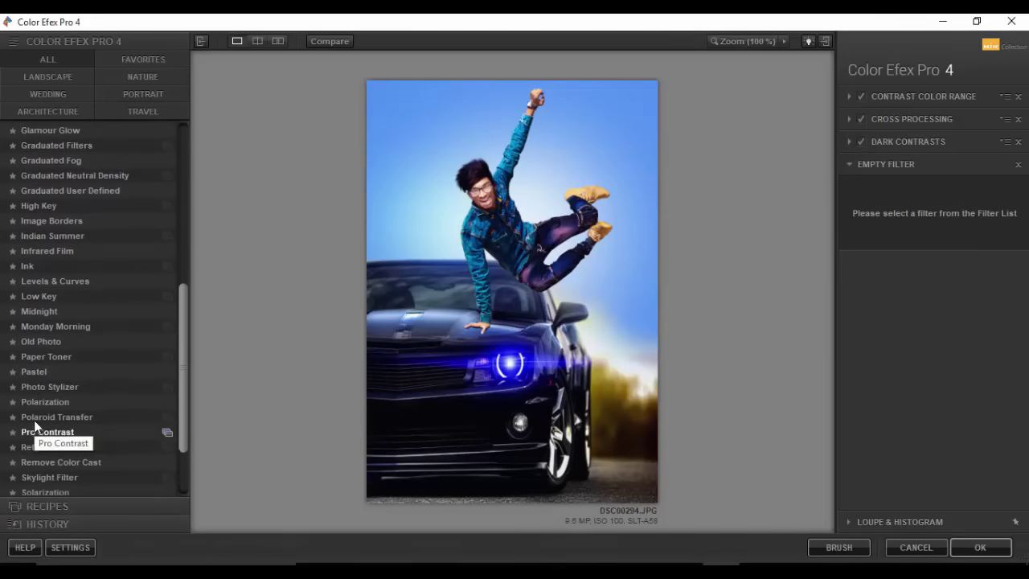
pyautogui.click(36, 383)
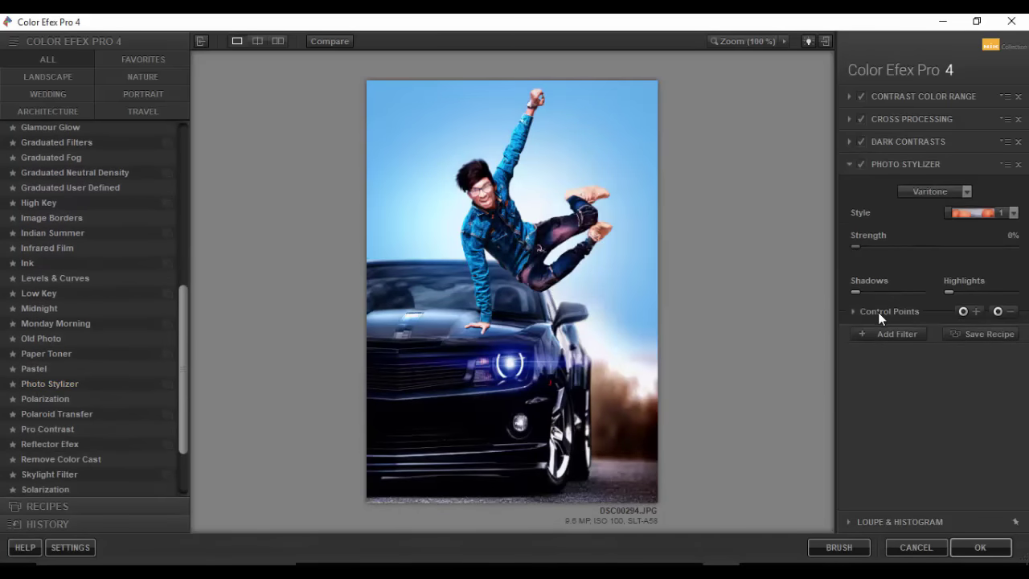
pyautogui.click(878, 312)
pyautogui.moveTo(868, 343); pyautogui.dragTo(870, 343)
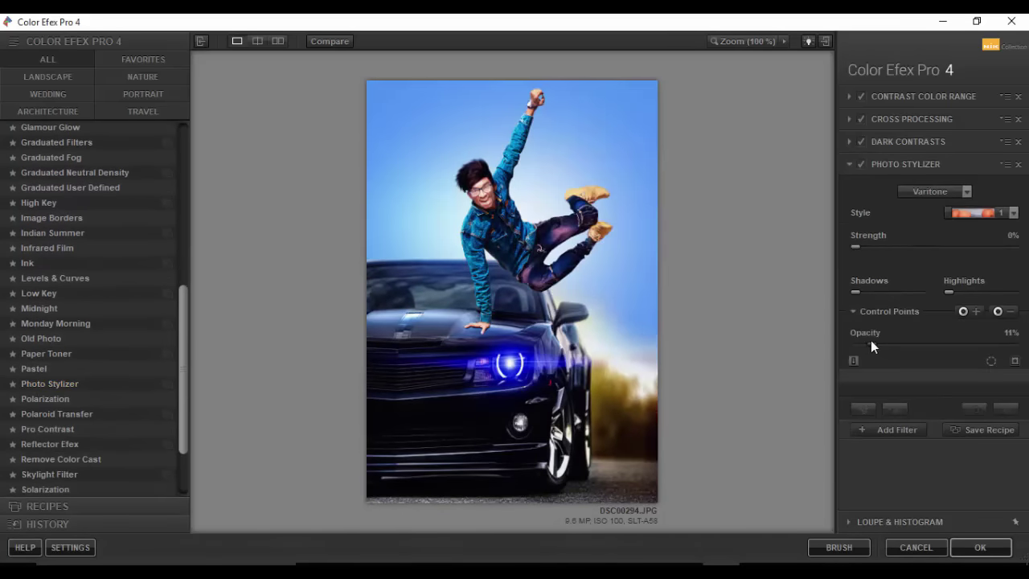
# - Add a Vignette: Lens filter to darken the image edges
pyautogui.click(884, 429)
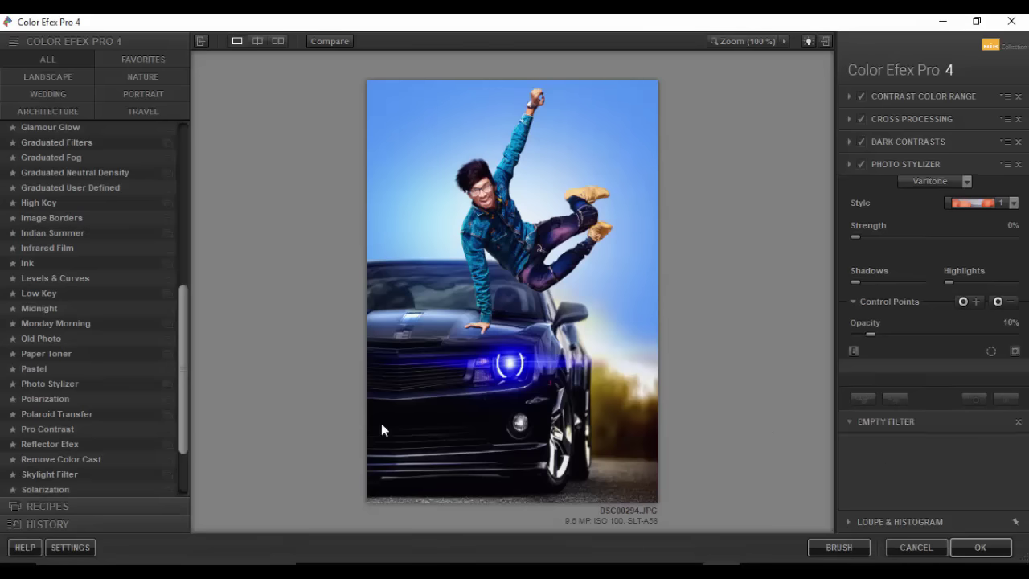
pyautogui.scroll(-1, 58, 450)
pyautogui.scroll(-1, 58, 466)
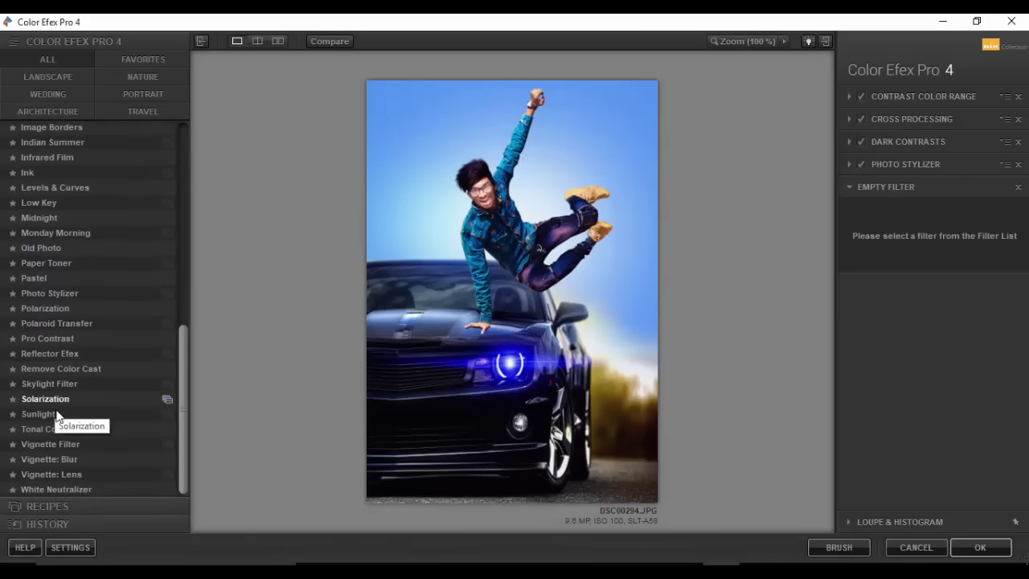
pyautogui.click(50, 474)
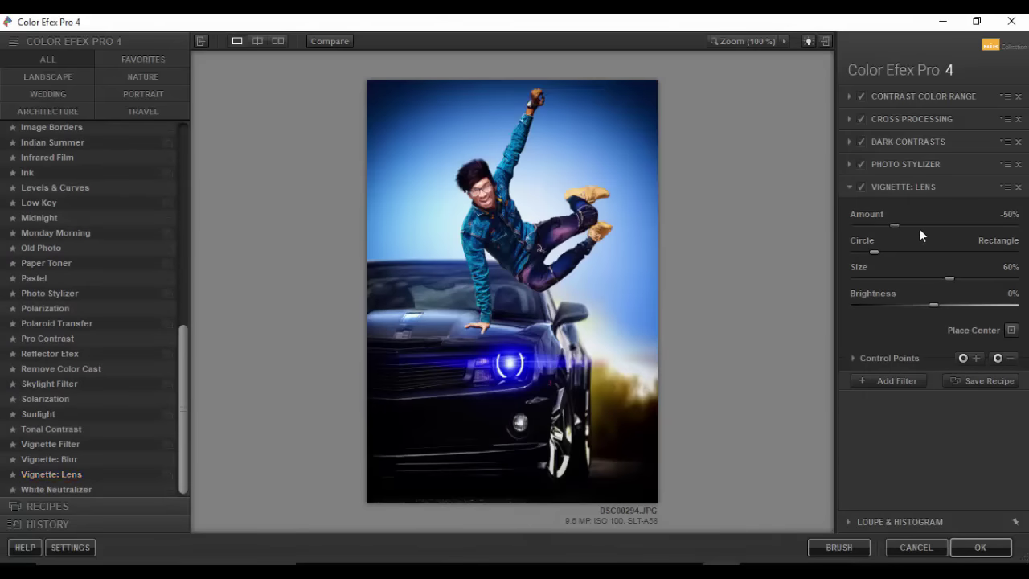
pyautogui.click(907, 360)
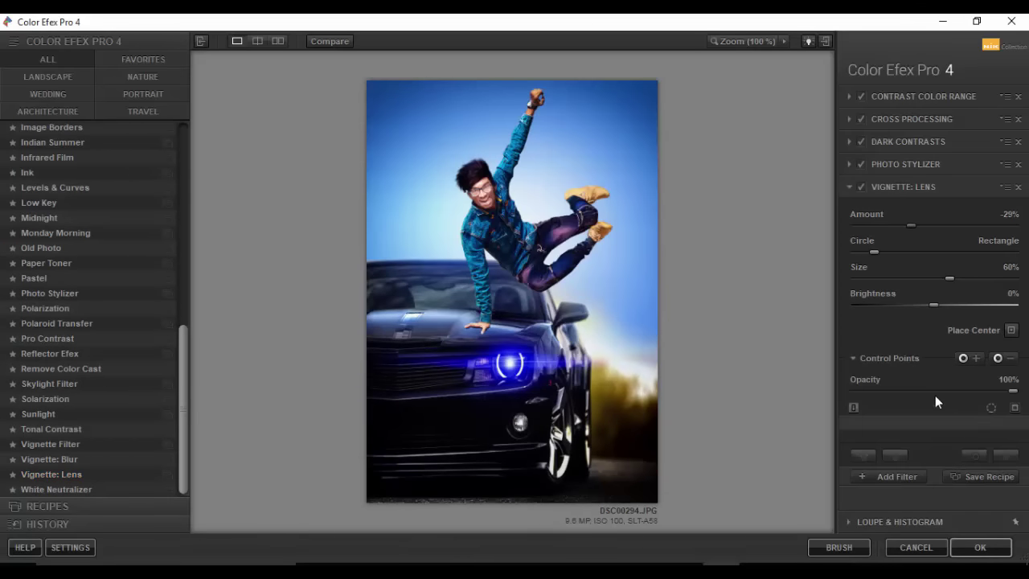
# - Apply the Color Efex Pro 4 filter stack back into Photoshop
pyautogui.click(870, 475)
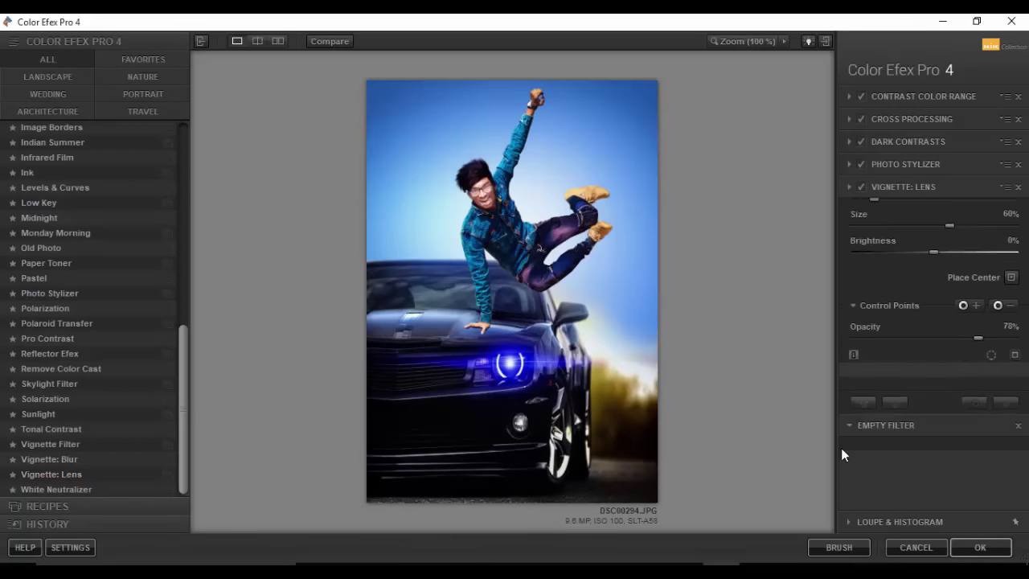
pyautogui.scroll(1, 61, 277)
pyautogui.scroll(5, 69, 241)
pyautogui.scroll(4, 68, 233)
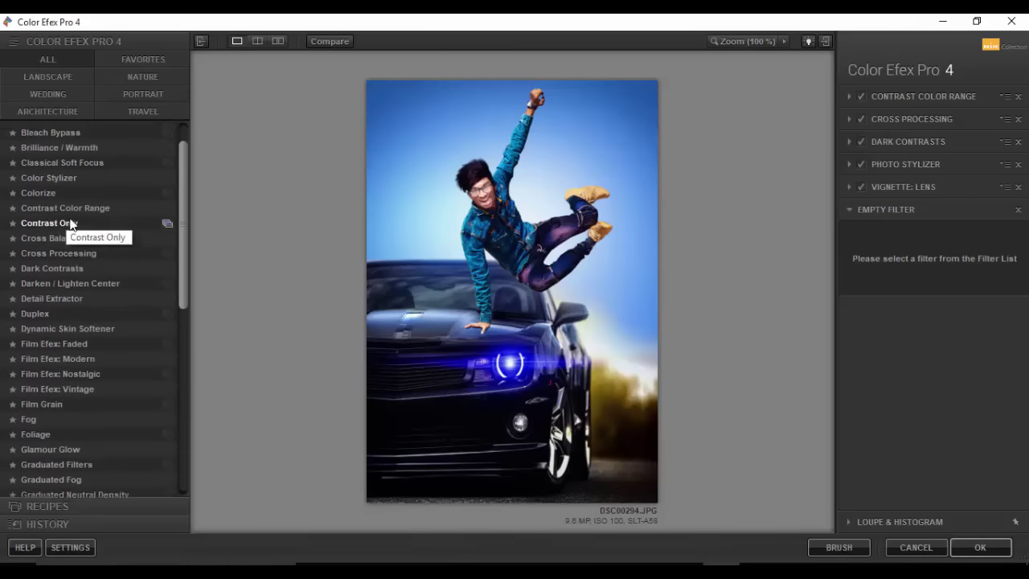
pyautogui.scroll(1, 81, 326)
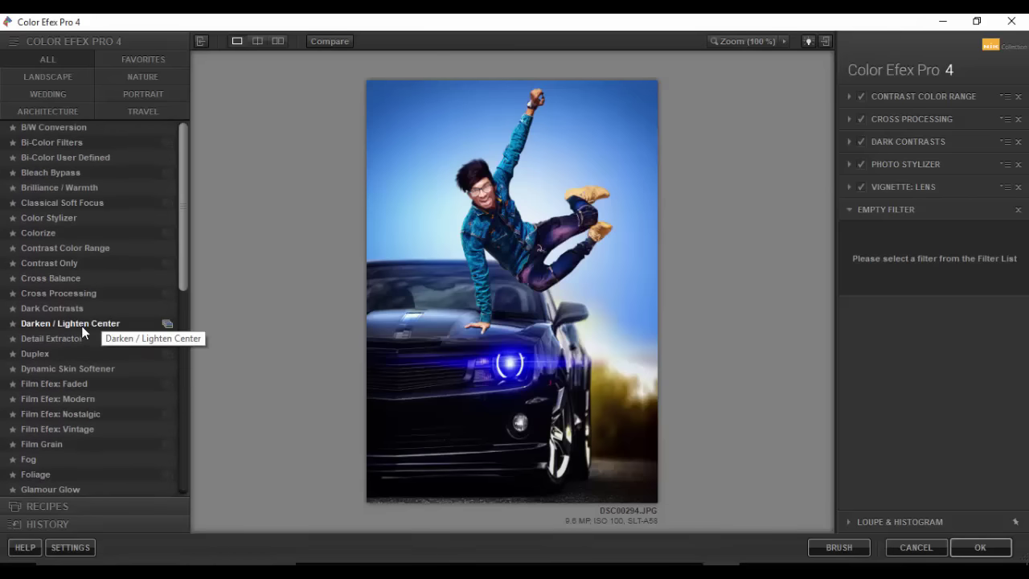
pyautogui.click(980, 547)
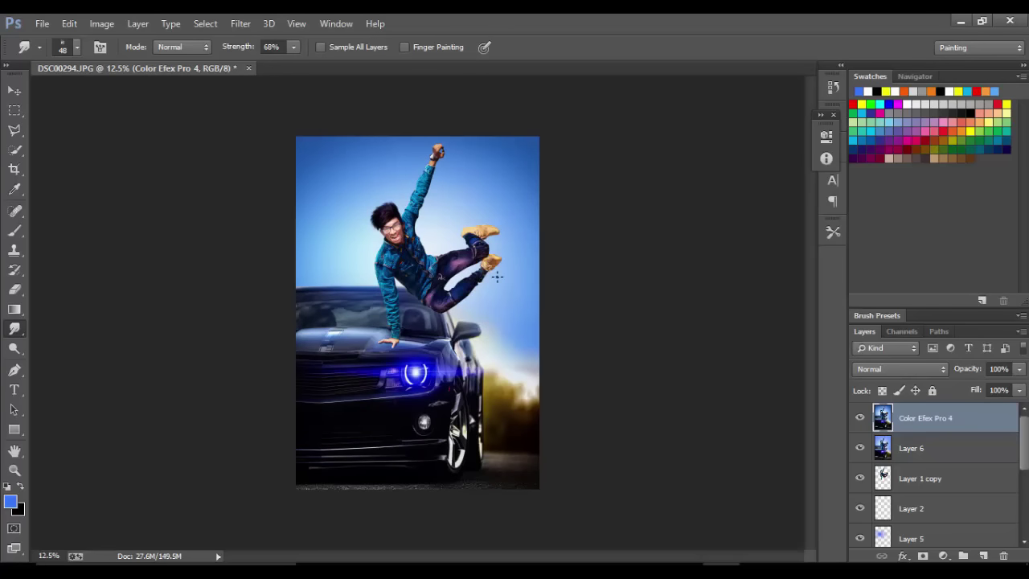
# - Add an empty Layer 7 with the Brush tool active, and open Local Disk (E:) in File Explorer
pyautogui.hotkey('ctrl', '+')
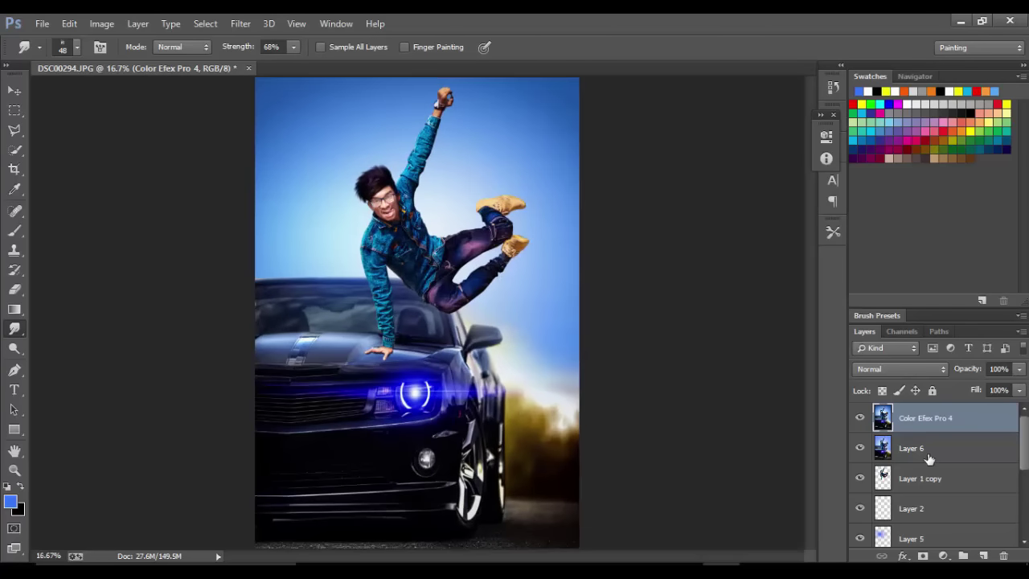
pyautogui.click(983, 555)
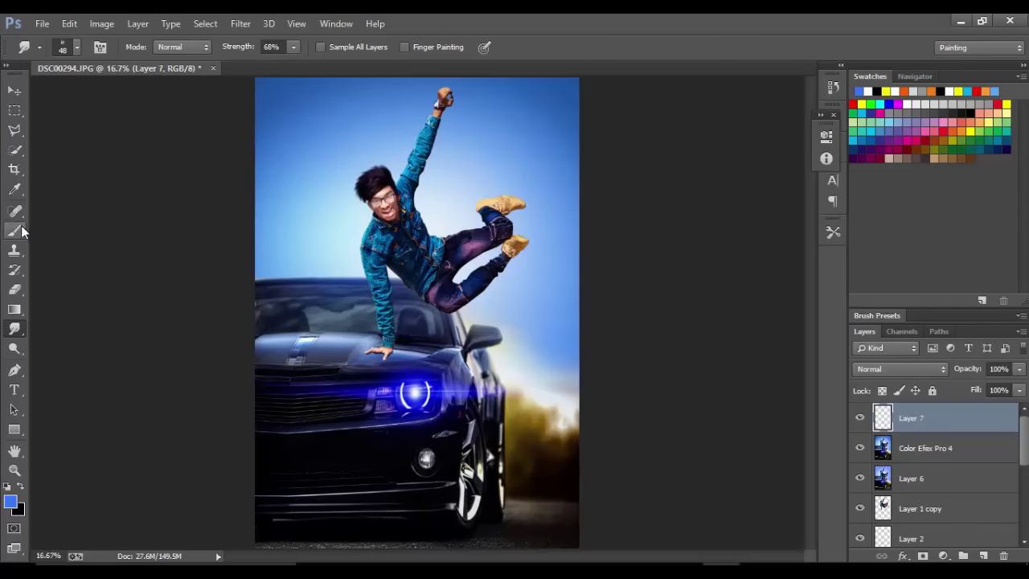
pyautogui.click(15, 231)
pyautogui.click(386, 567)
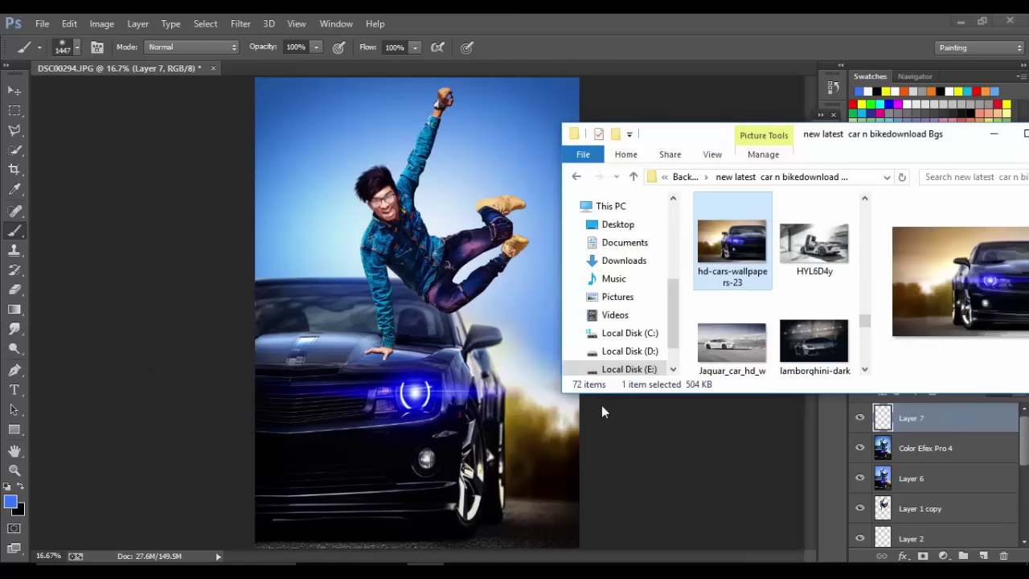
pyautogui.click(631, 369)
# - Place download.jpg into the document, accepting its Camera Raw settings
pyautogui.moveTo(865, 245); pyautogui.dragTo(654, 367)
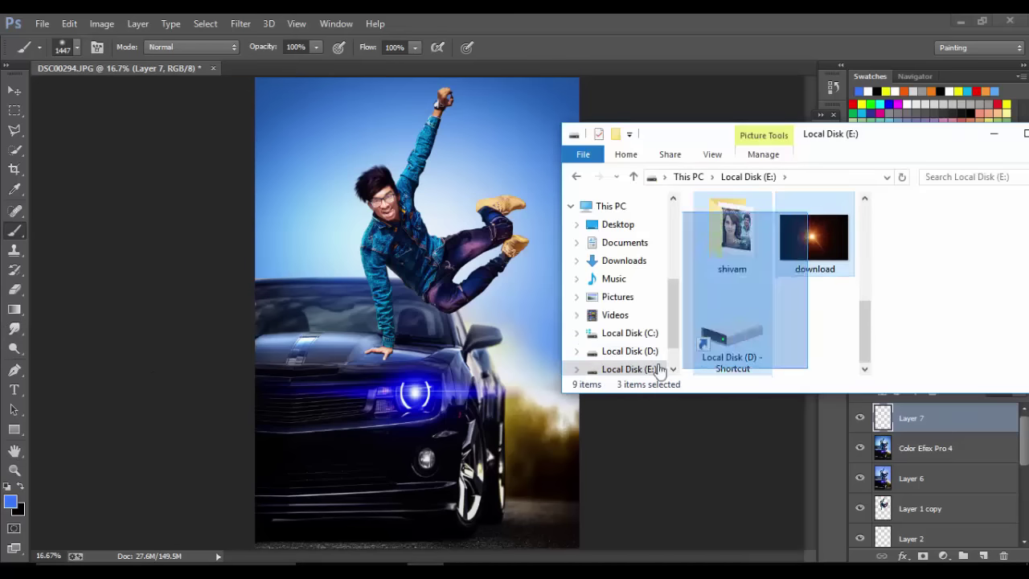
pyautogui.click(808, 254)
pyautogui.moveTo(808, 254); pyautogui.dragTo(530, 390)
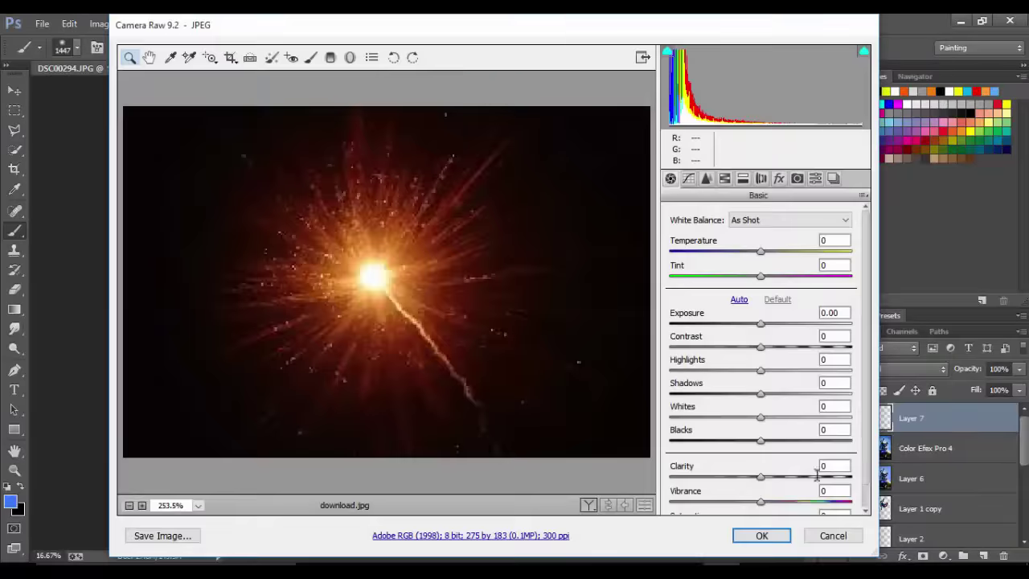
pyautogui.click(762, 535)
# - Set the flare layer to Screen, then enlarge and position it beside the man's legs
pyautogui.click(868, 369)
pyautogui.click(872, 142)
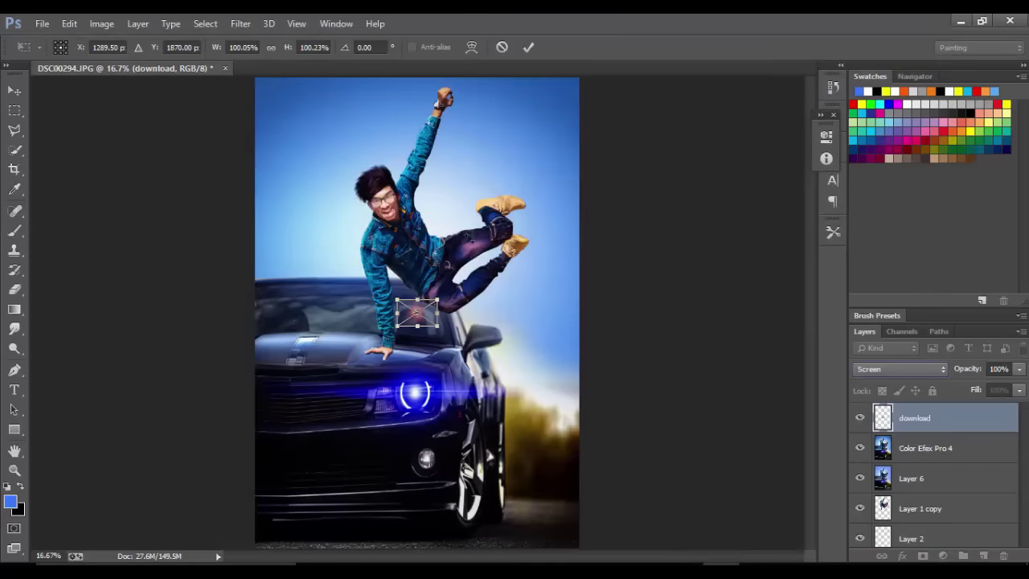
pyautogui.moveTo(438, 325); pyautogui.dragTo(611, 437)
pyautogui.moveTo(544, 374); pyautogui.dragTo(544, 319)
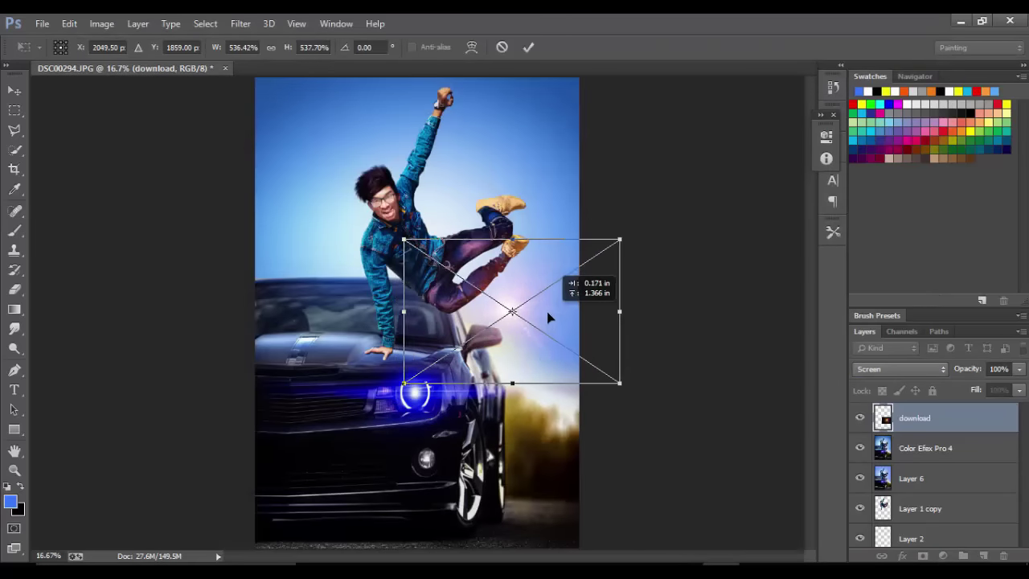
pyautogui.click(528, 47)
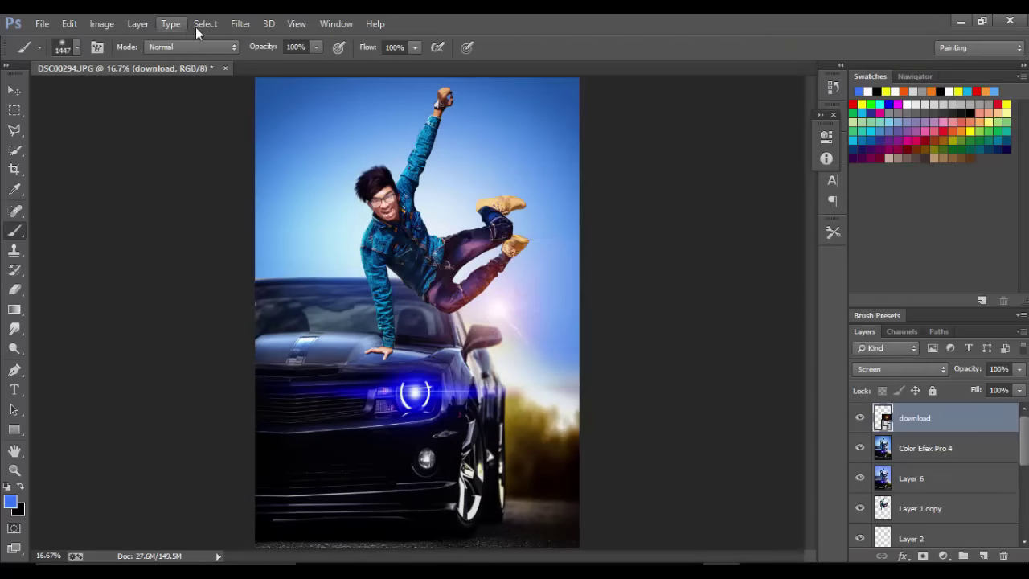
# - Gaussian-blur the flare, then duplicate it and move the copy beside the man's head
pyautogui.click(240, 23)
pyautogui.click(505, 296)
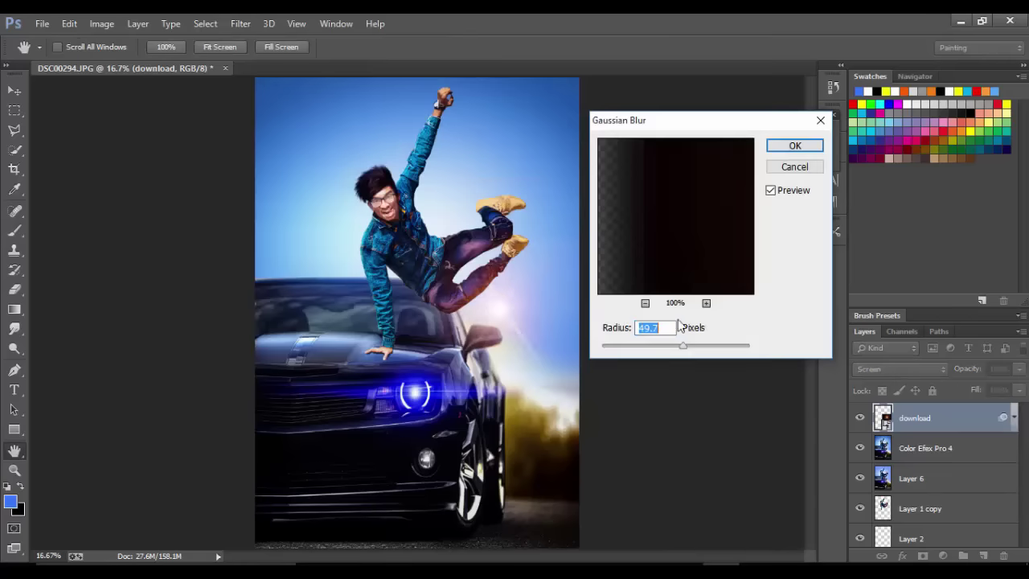
pyautogui.click(794, 145)
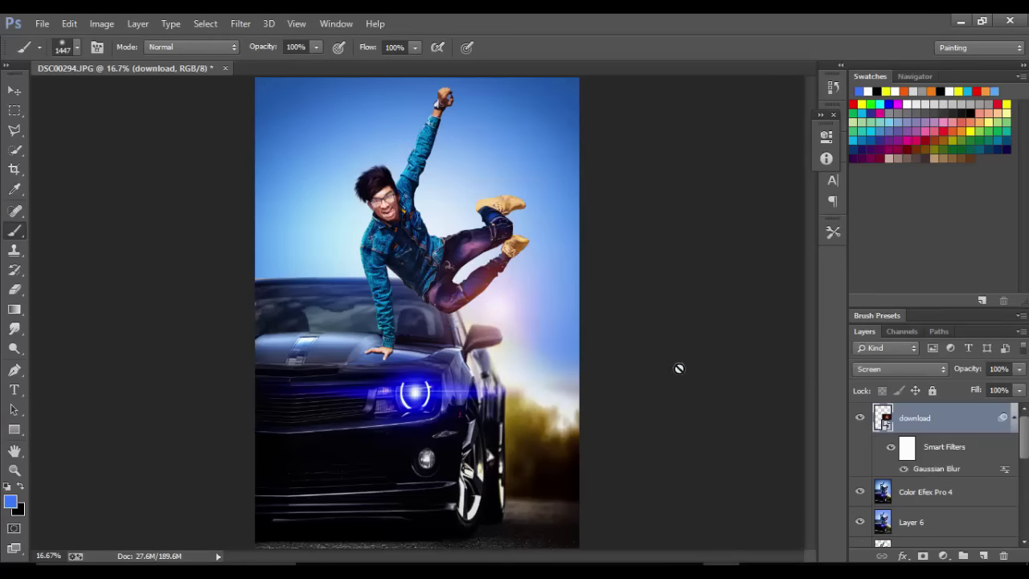
pyautogui.hotkey('ctrl', 'j')
pyautogui.press('v')
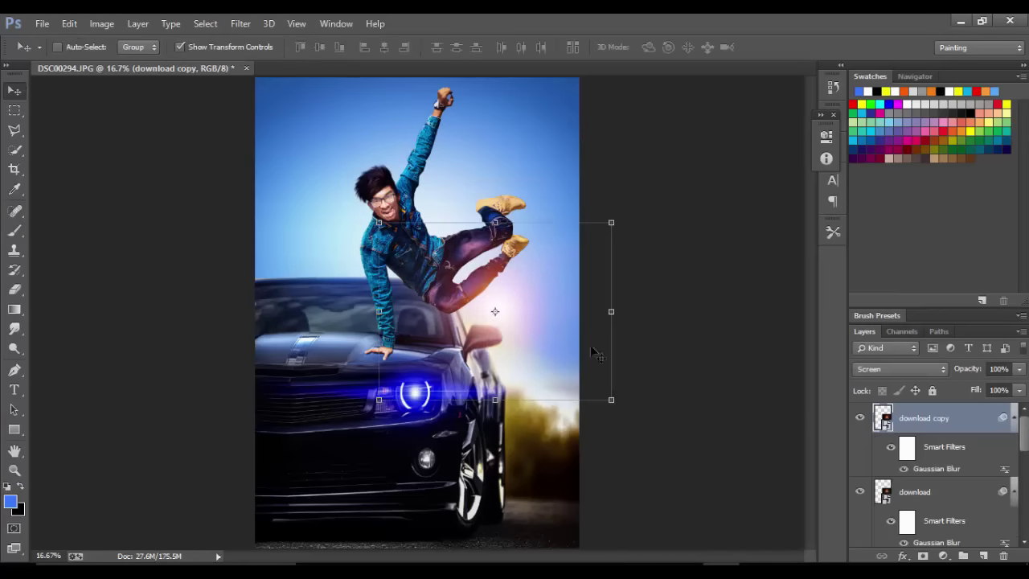
pyautogui.moveTo(548, 338)
pyautogui.mouseDown()
pyautogui.moveTo(415, 247)
pyautogui.moveTo(387, 266)
pyautogui.moveTo(351, 229)
pyautogui.mouseUp()
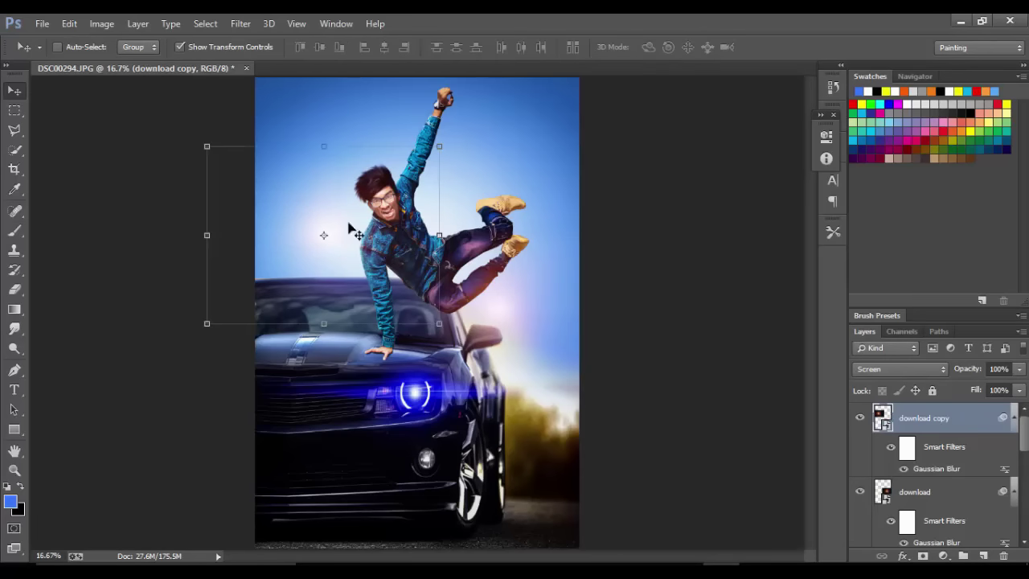
# - Merge all visible layers into a new top layer with Ctrl+Alt+Shift+E
pyautogui.click(15, 110)
pyautogui.scroll(-1, 379, 239)
pyautogui.scroll(-2, 379, 238)
pyautogui.scroll(2, 380, 239)
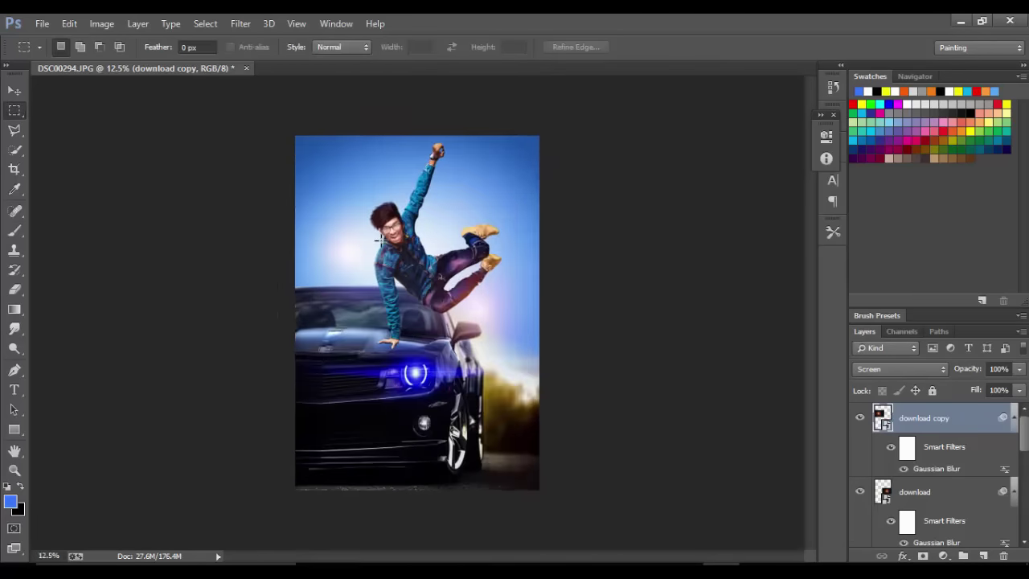
pyautogui.scroll(1, 379, 239)
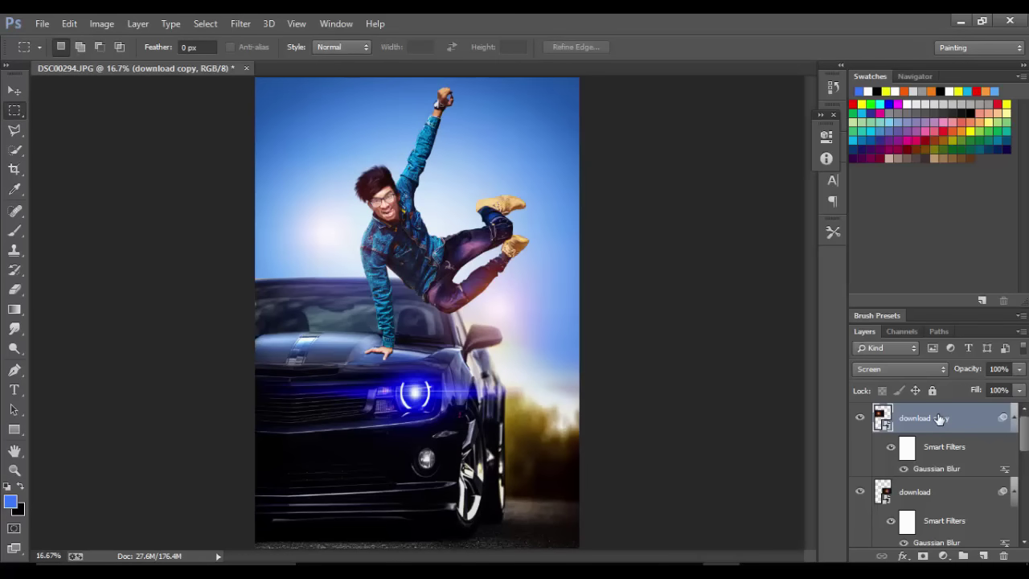
pyautogui.hotkey('ctrl', 'shift', 'alt', 'e')
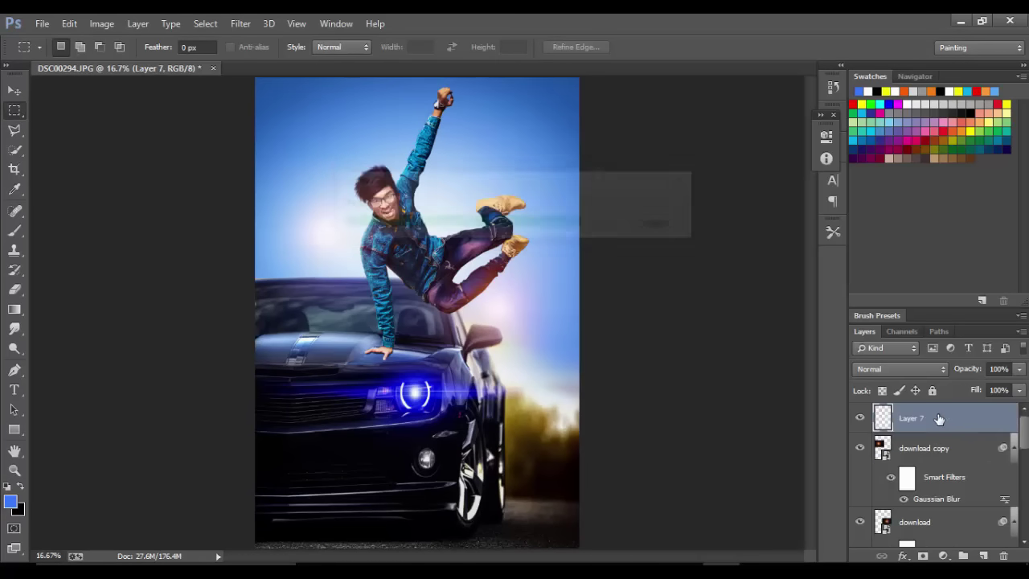
# - Apply Oil Paint with scale 0.1, bristle detail 0, zero shine and angle, lowered cleanliness
pyautogui.click(240, 23)
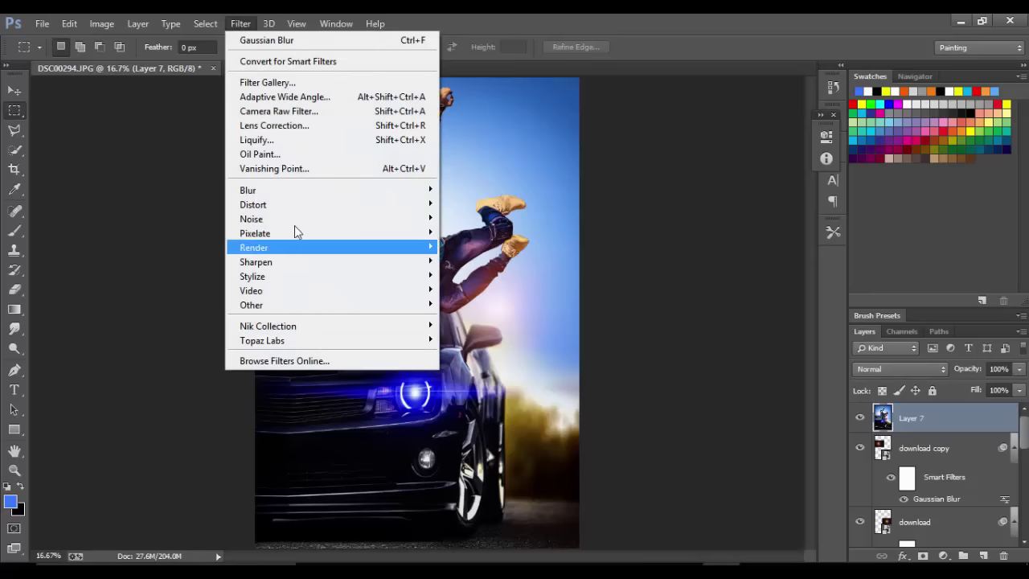
pyautogui.click(281, 155)
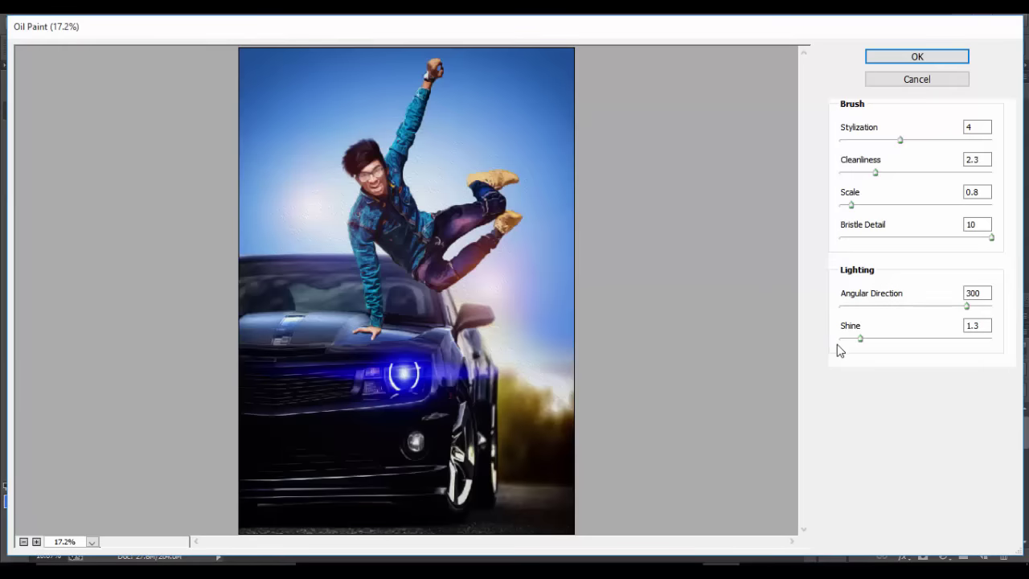
pyautogui.moveTo(846, 340); pyautogui.dragTo(840, 339)
pyautogui.click(841, 307)
pyautogui.click(842, 238)
pyautogui.click(842, 204)
pyautogui.click(870, 172)
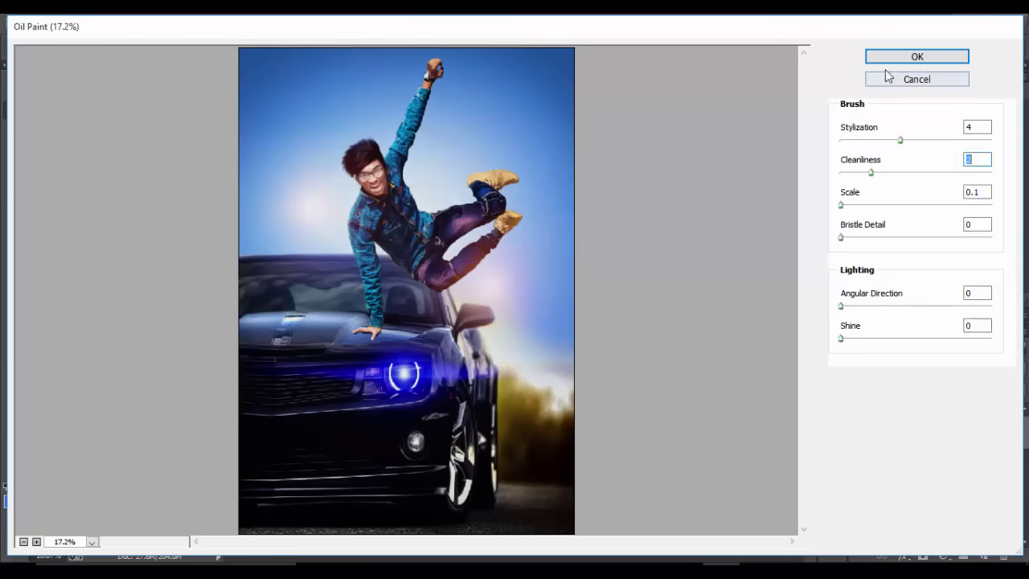
pyautogui.click(868, 58)
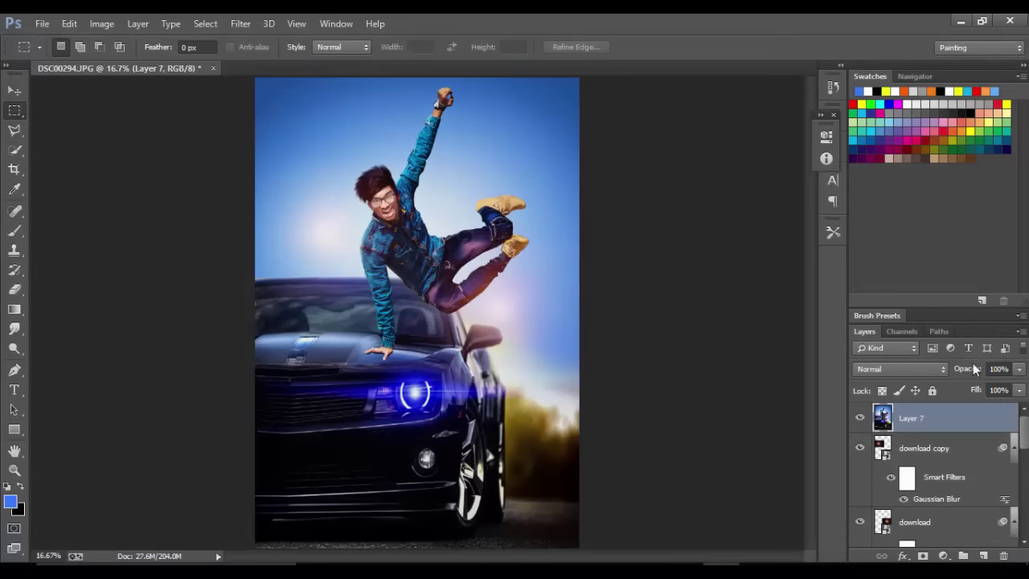
# - Apply a Camera Raw Filter with Clarity +18 and a negative Blue Primary hue
pyautogui.click(240, 23)
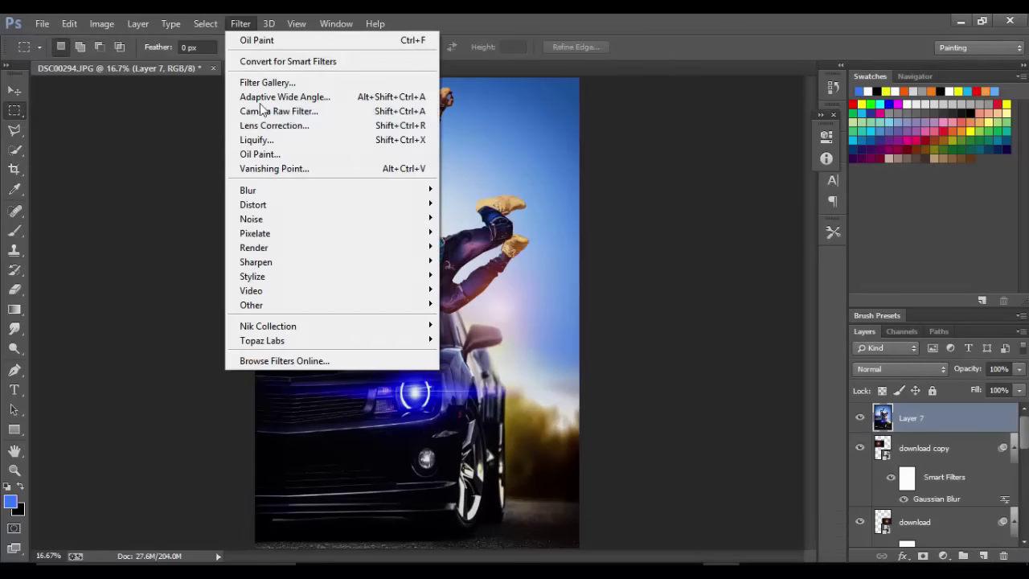
pyautogui.click(285, 112)
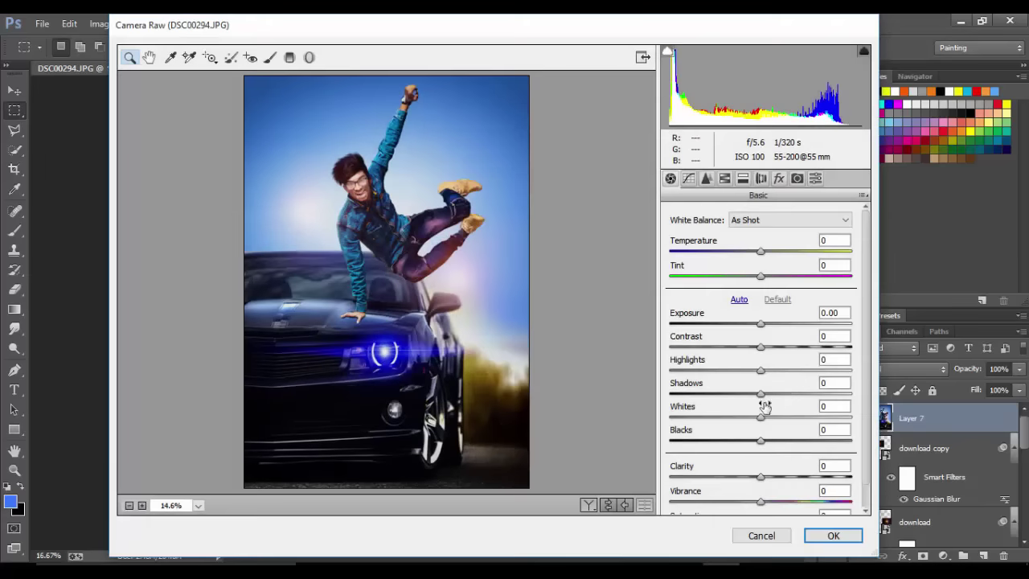
pyautogui.click(777, 478)
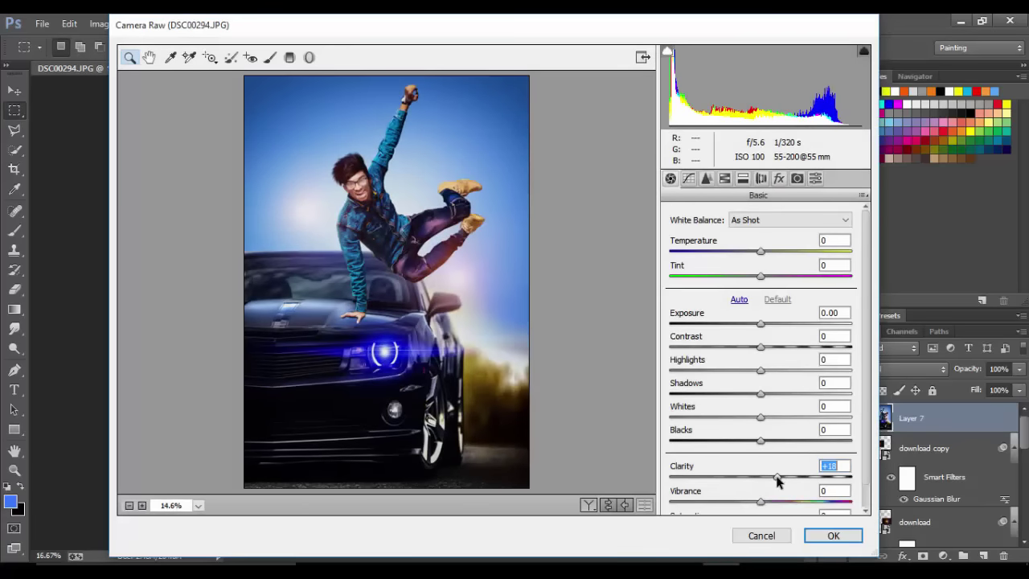
pyautogui.click(796, 179)
pyautogui.moveTo(764, 463); pyautogui.dragTo(758, 466)
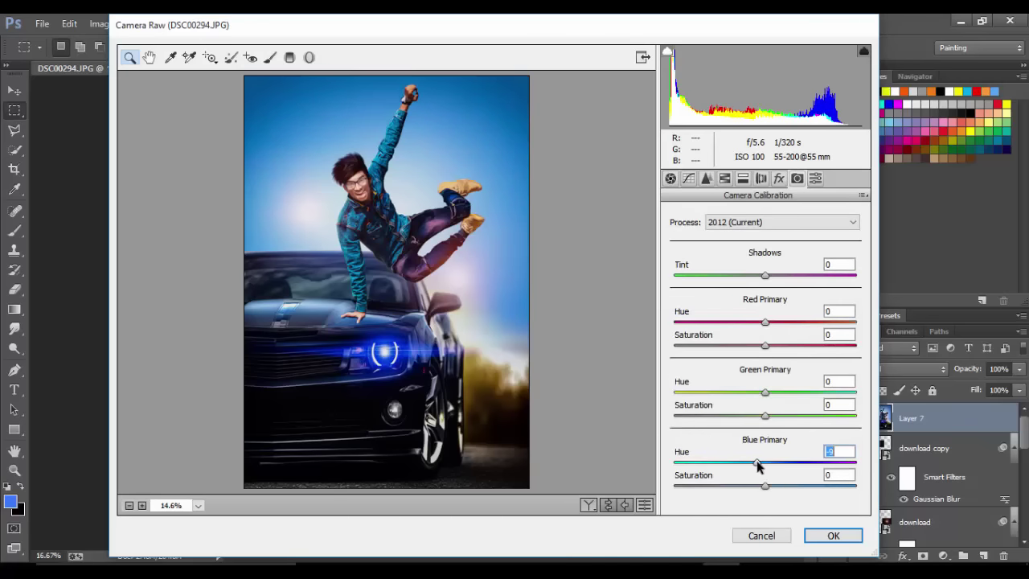
pyautogui.click(828, 535)
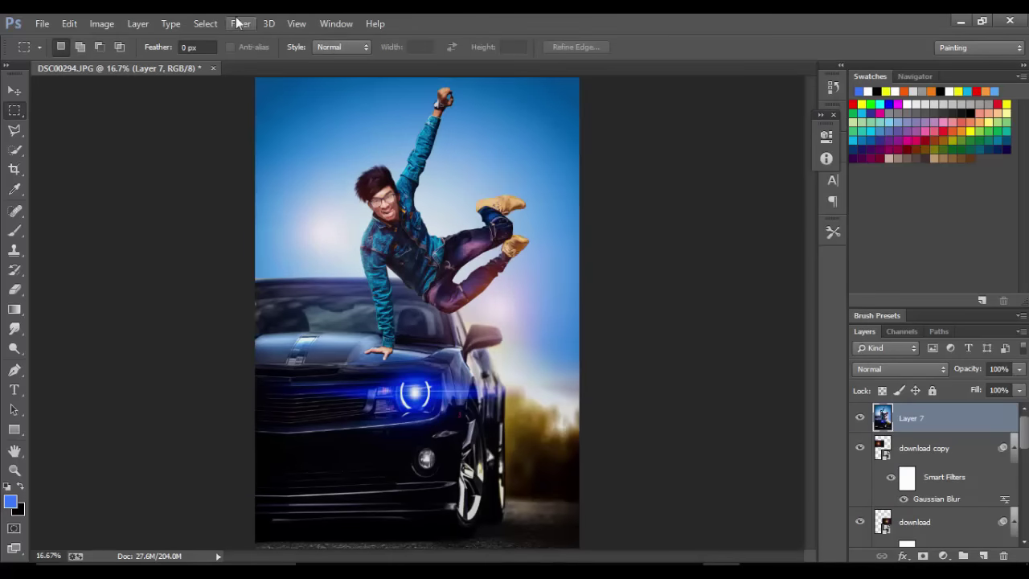
# - Sharpen with High Pass (radius 1.2) Soft Light copies of Layer 7, four copies in total
pyautogui.rightClick(924, 419)
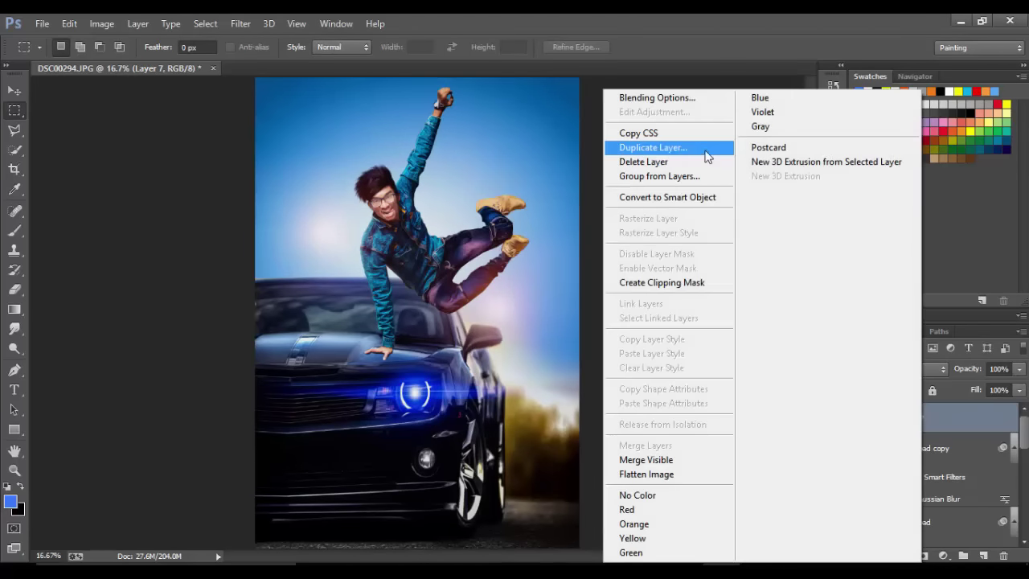
pyautogui.click(653, 147)
pyautogui.click(650, 179)
pyautogui.click(240, 23)
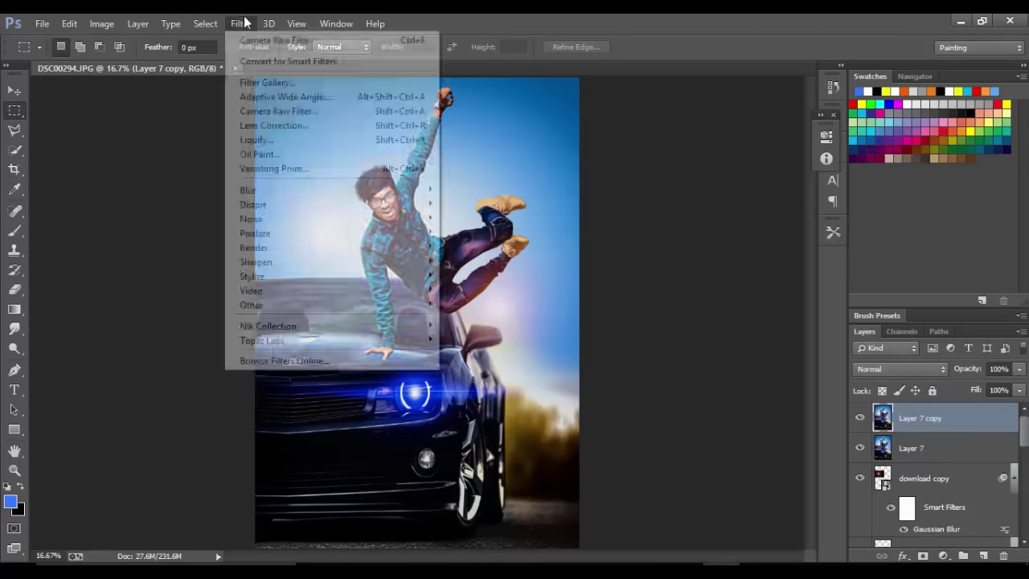
pyautogui.moveTo(251, 304)
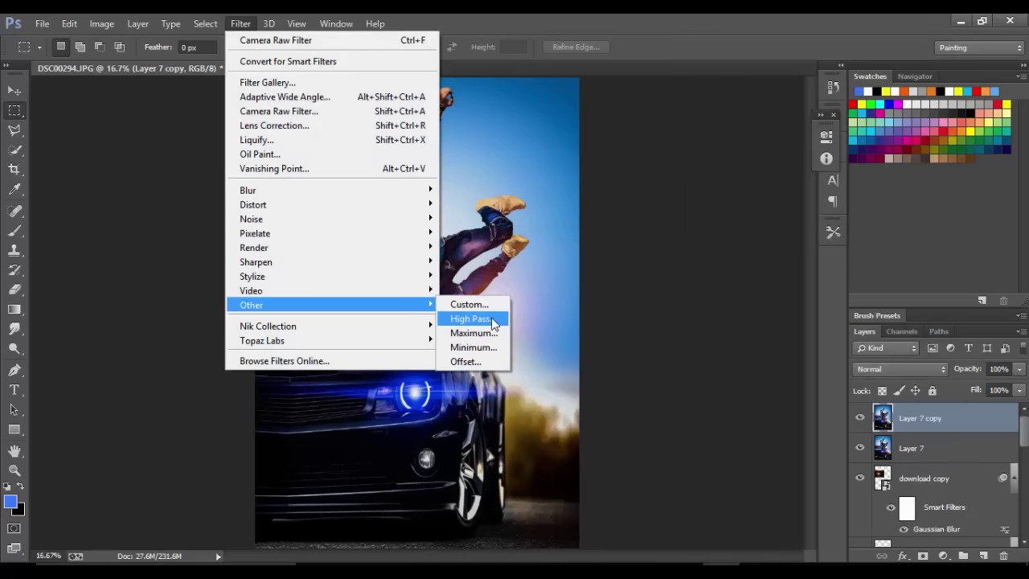
pyautogui.click(494, 323)
pyautogui.write('1.2')
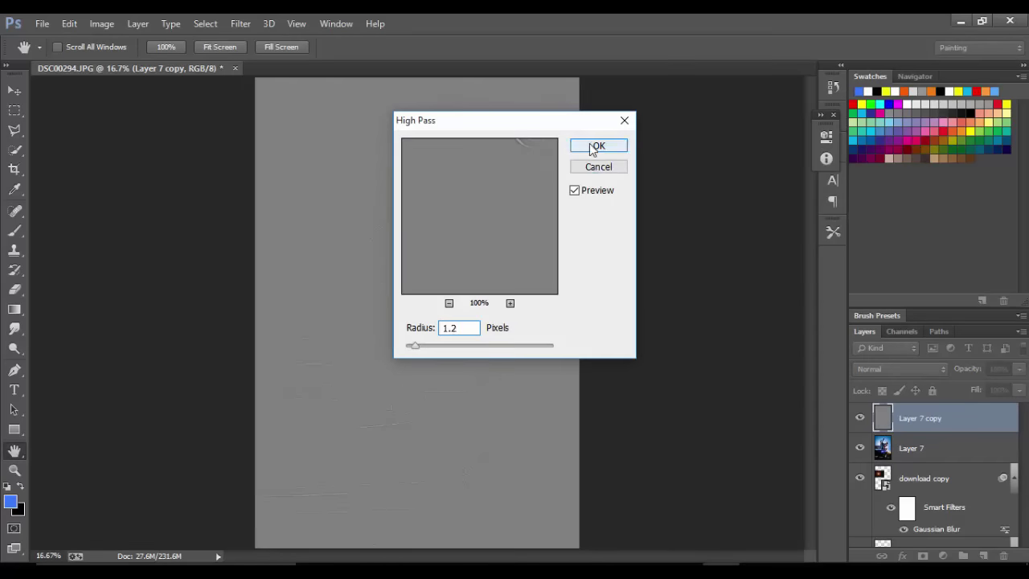
pyautogui.click(598, 146)
pyautogui.press('m')
pyautogui.click(896, 369)
pyautogui.click(880, 213)
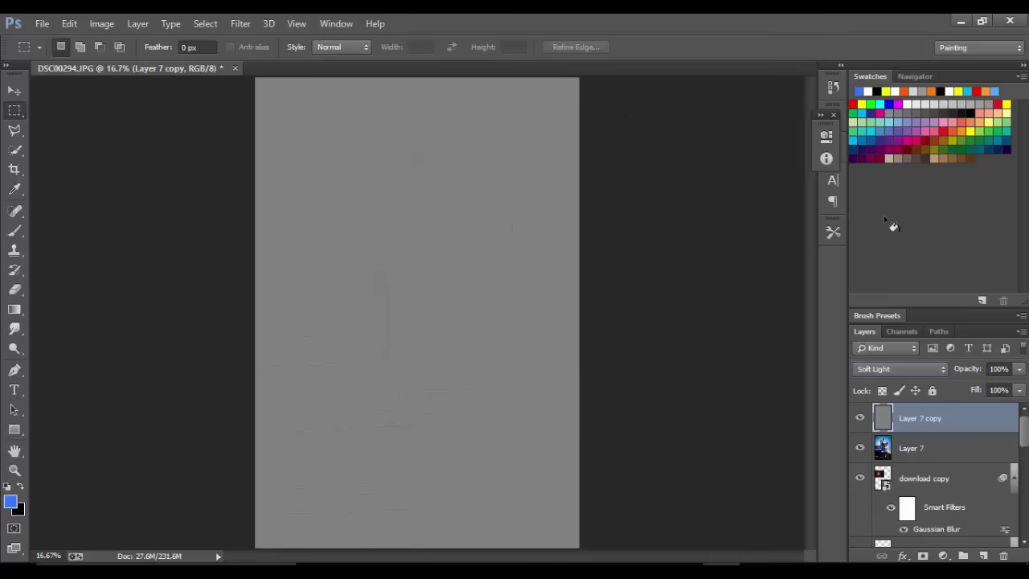
pyautogui.hotkey('ctrl', 'j')
pyautogui.hotkey('ctrl', 'j')
pyautogui.hotkey('ctrl', 'j')
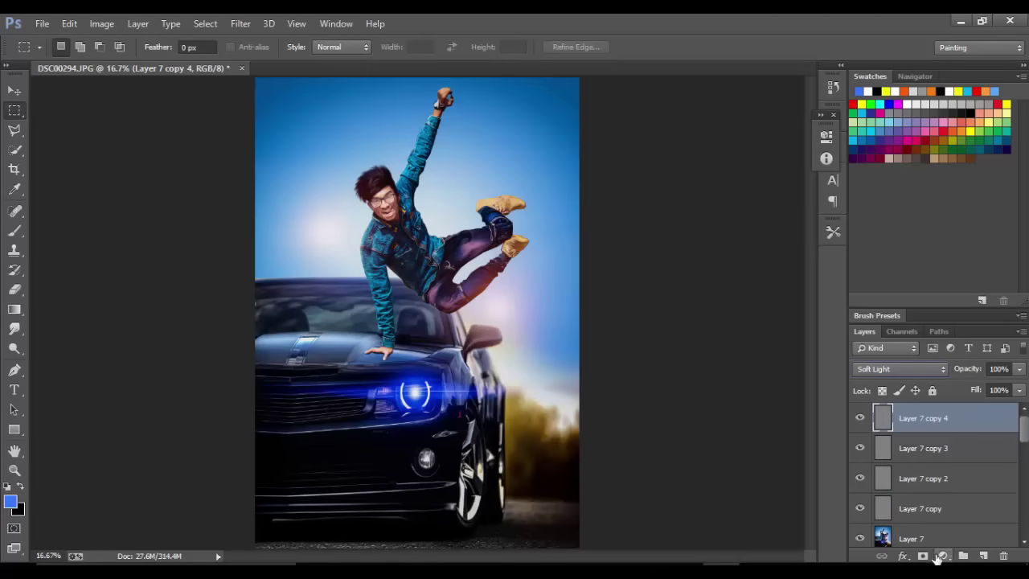
# - Add a Curves 1 adjustment raising the top point to brighten the image
pyautogui.click(943, 555)
pyautogui.click(919, 315)
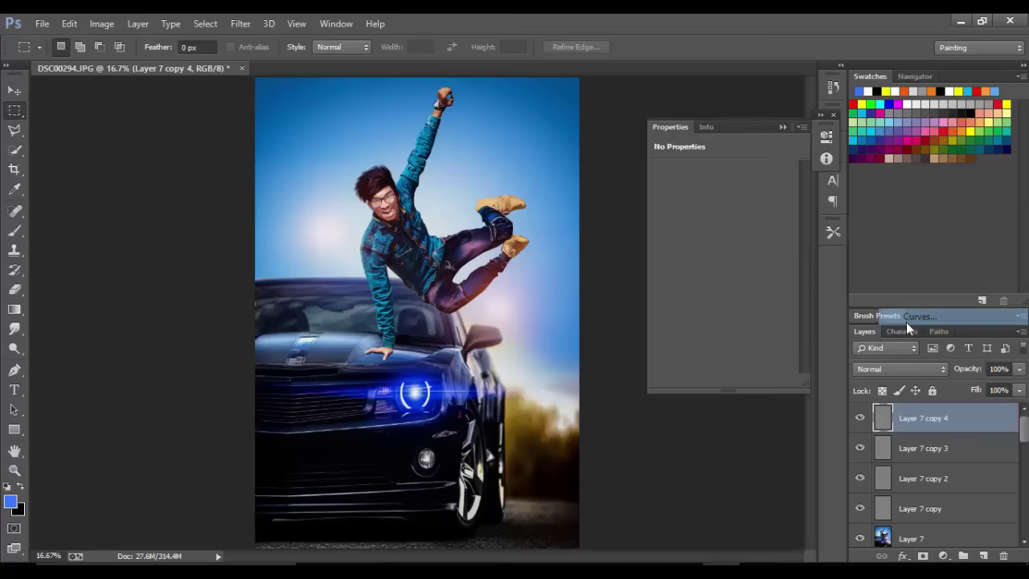
pyautogui.moveTo(783, 215); pyautogui.dragTo(773, 210)
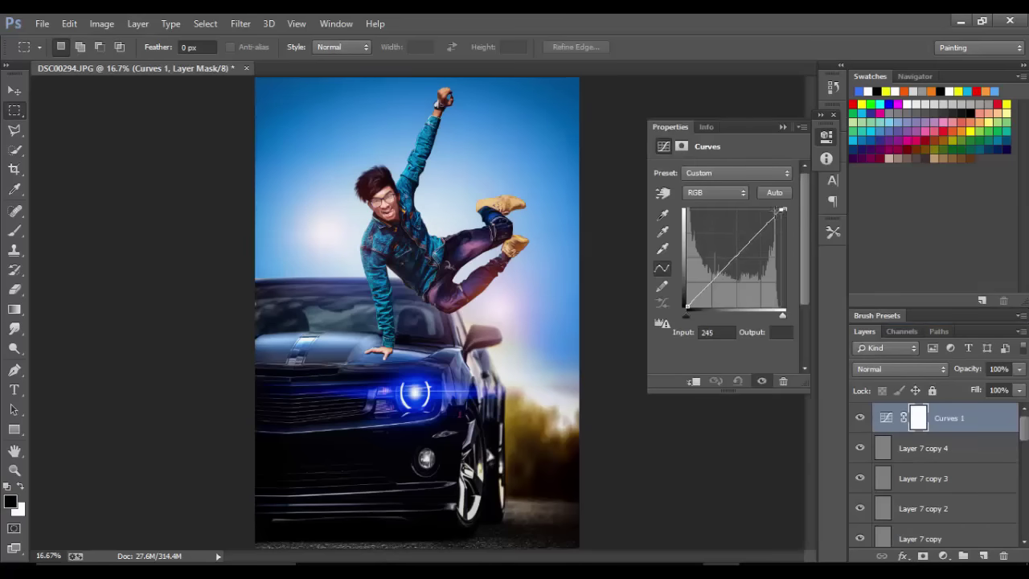
pyautogui.click(782, 127)
pyautogui.click(859, 417)
pyautogui.click(859, 417)
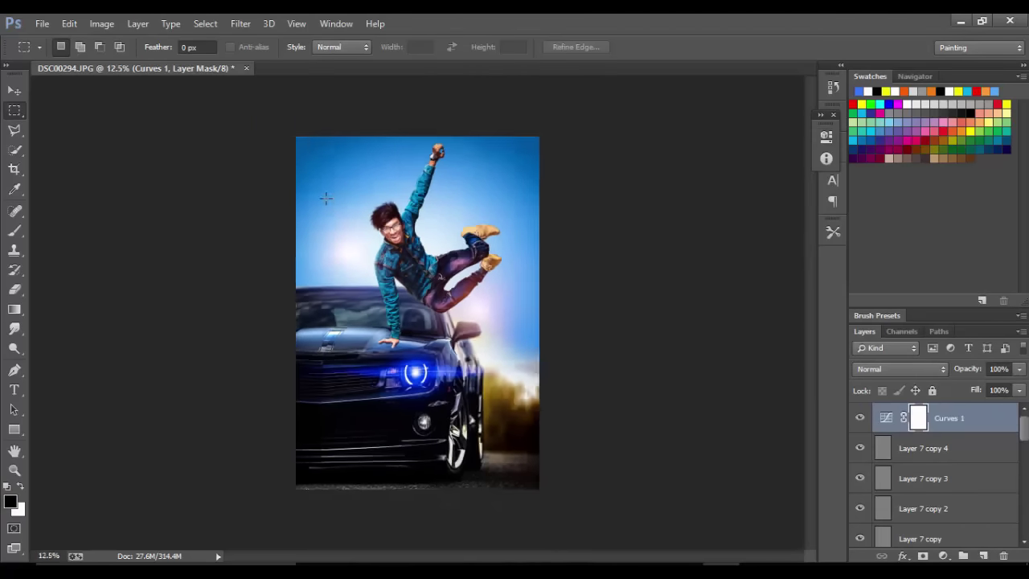
pyautogui.hotkey('ctrl', '-')
# - Save the composite as JPEG 'DSC00294' in the Documents folder at Low quality
pyautogui.click(42, 24)
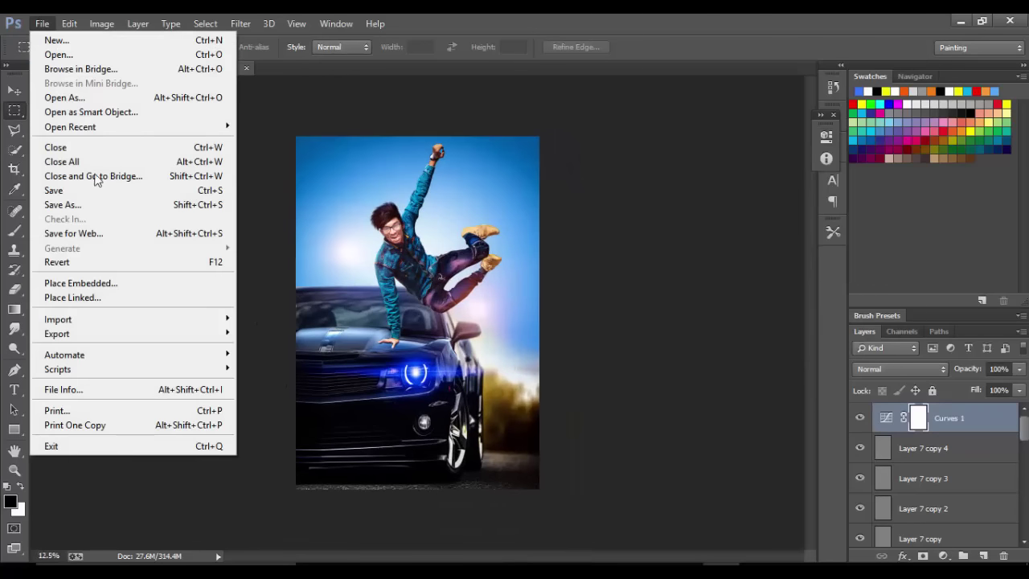
pyautogui.click(111, 205)
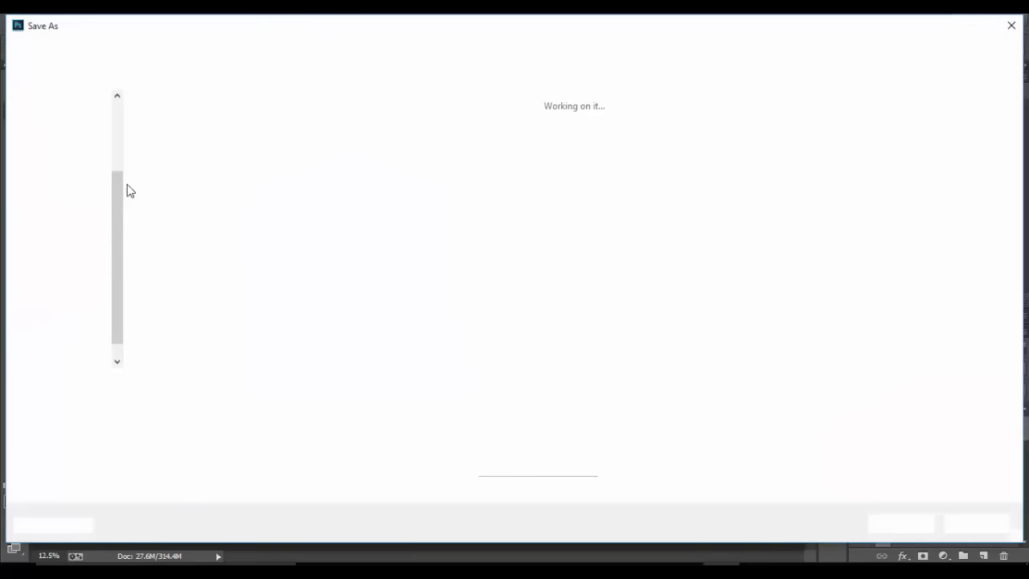
pyautogui.click(48, 200)
pyautogui.click(89, 218)
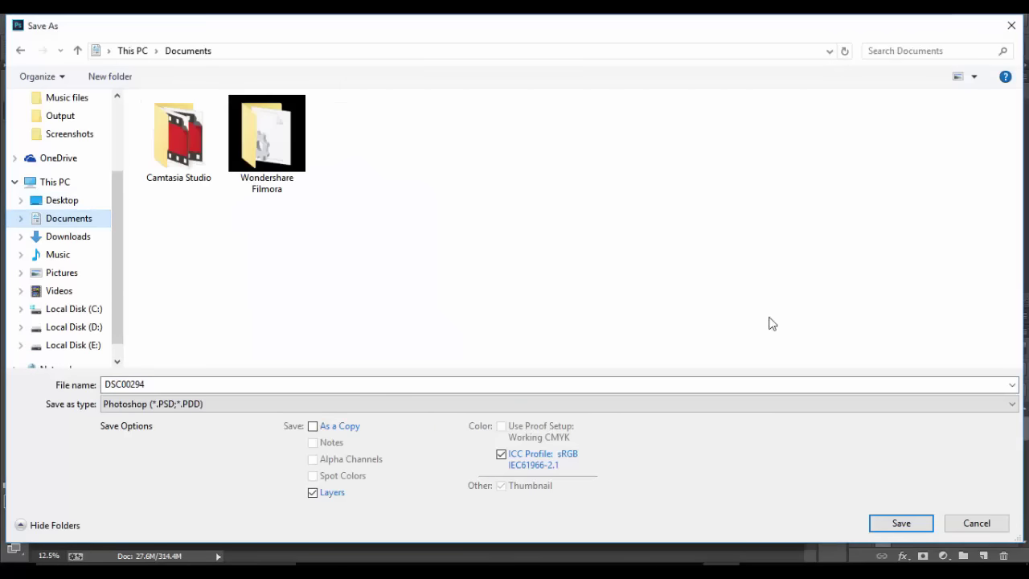
pyautogui.click(562, 403)
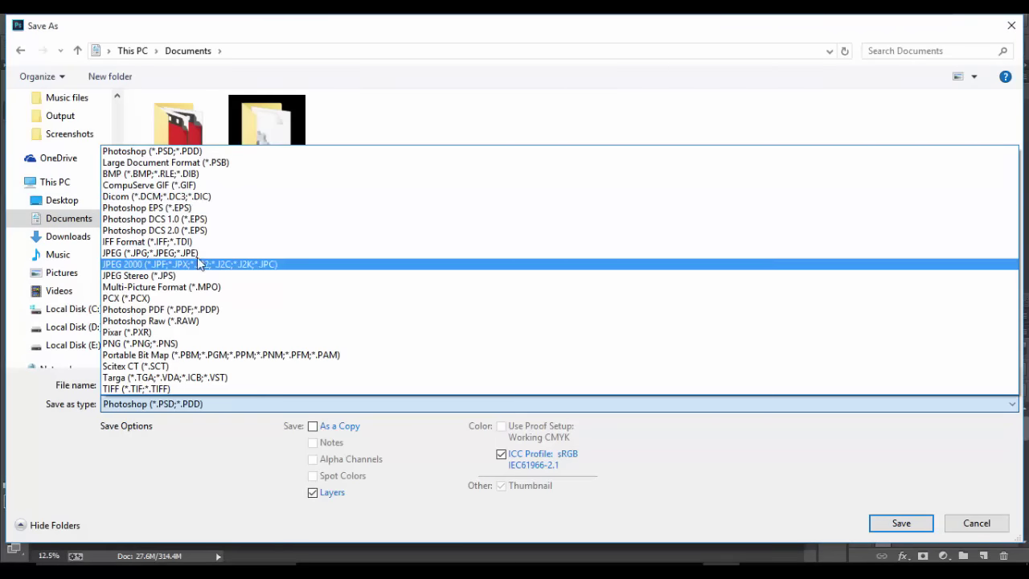
pyautogui.click(338, 265)
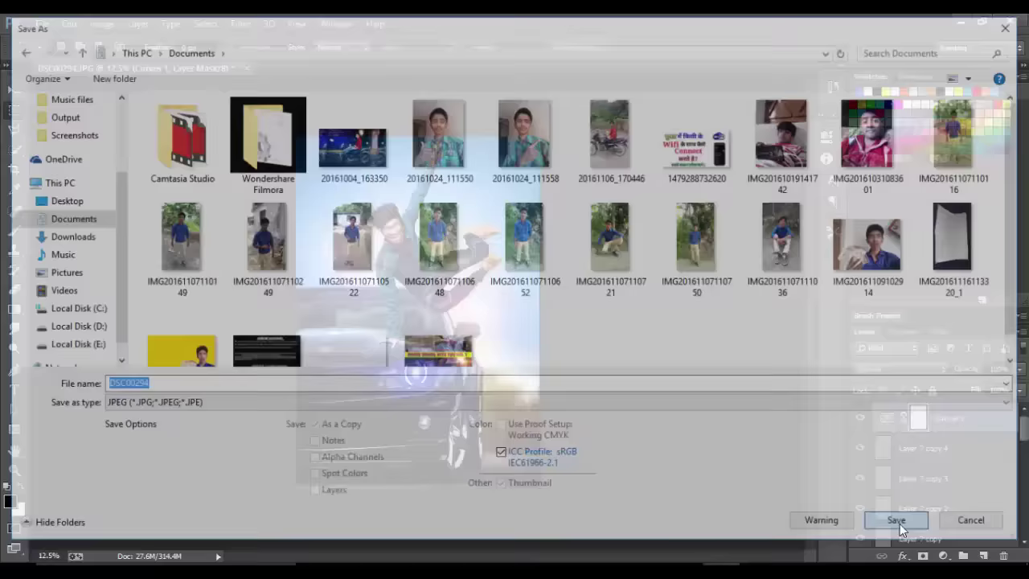
pyautogui.click(898, 521)
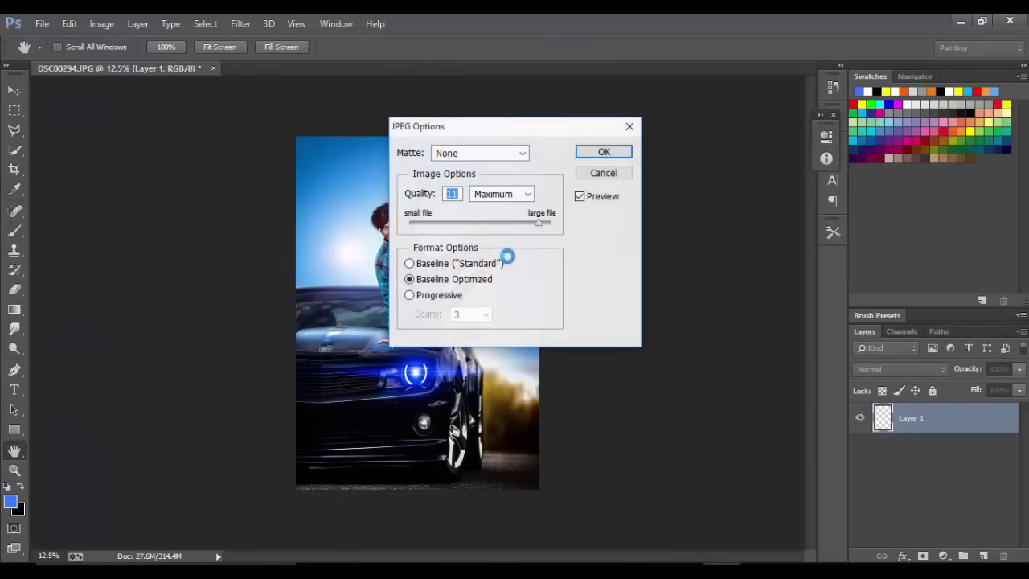
pyautogui.write('1')
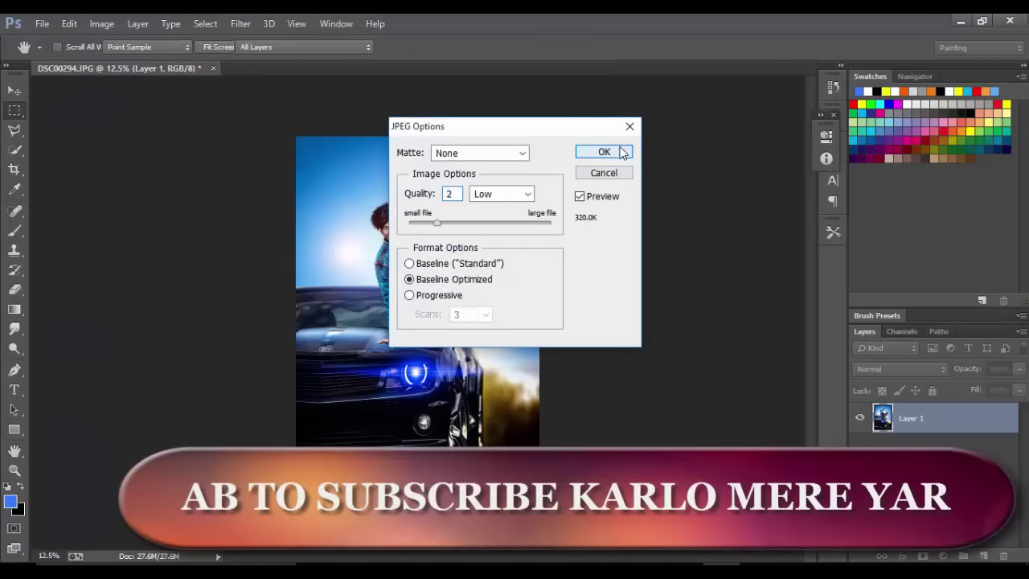
pyautogui.click(621, 150)
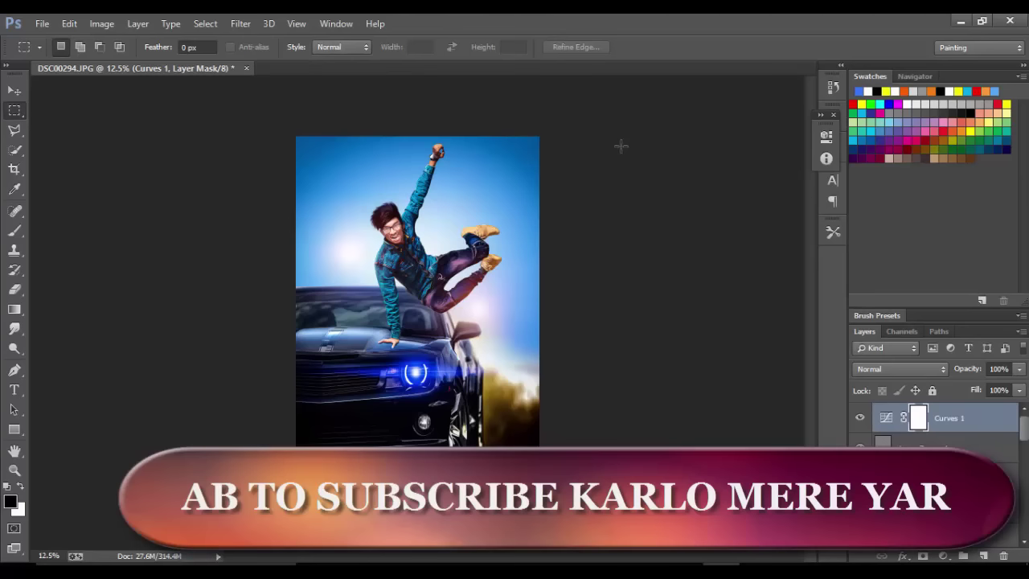